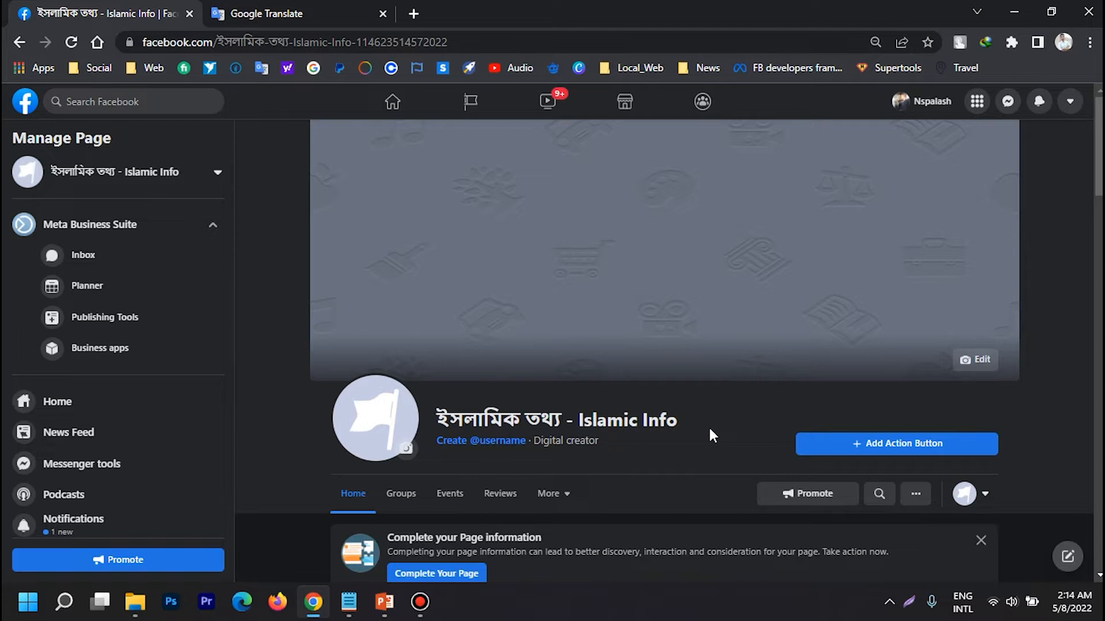
# Step: Create the username islamicinformation1.official for the page and close the confirmation
pyautogui.scroll(-1, 636, 420)
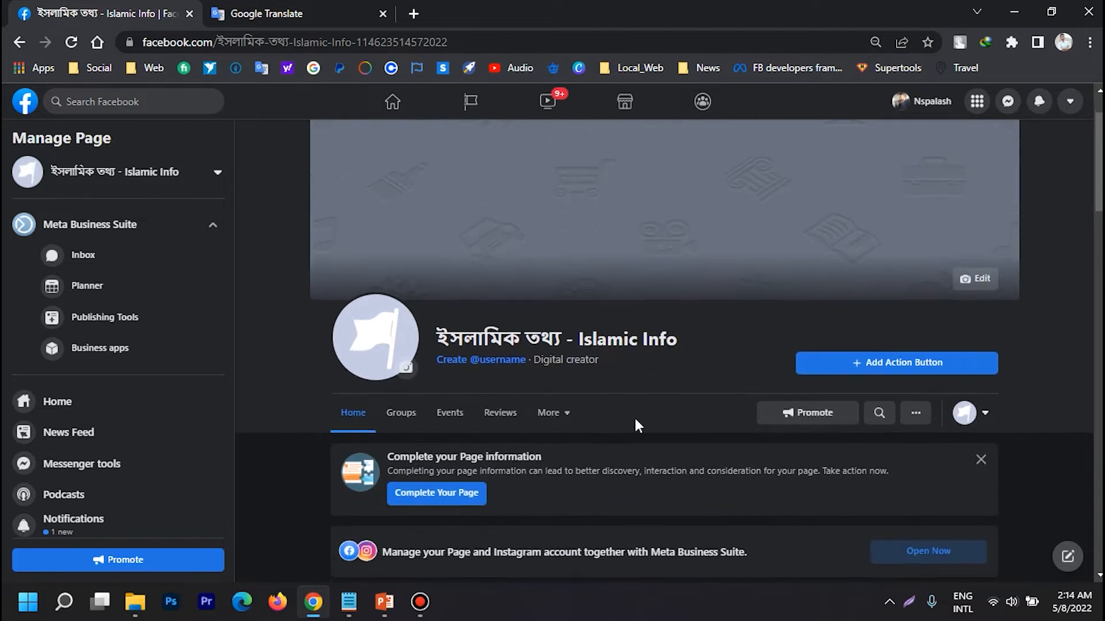
pyautogui.click(489, 361)
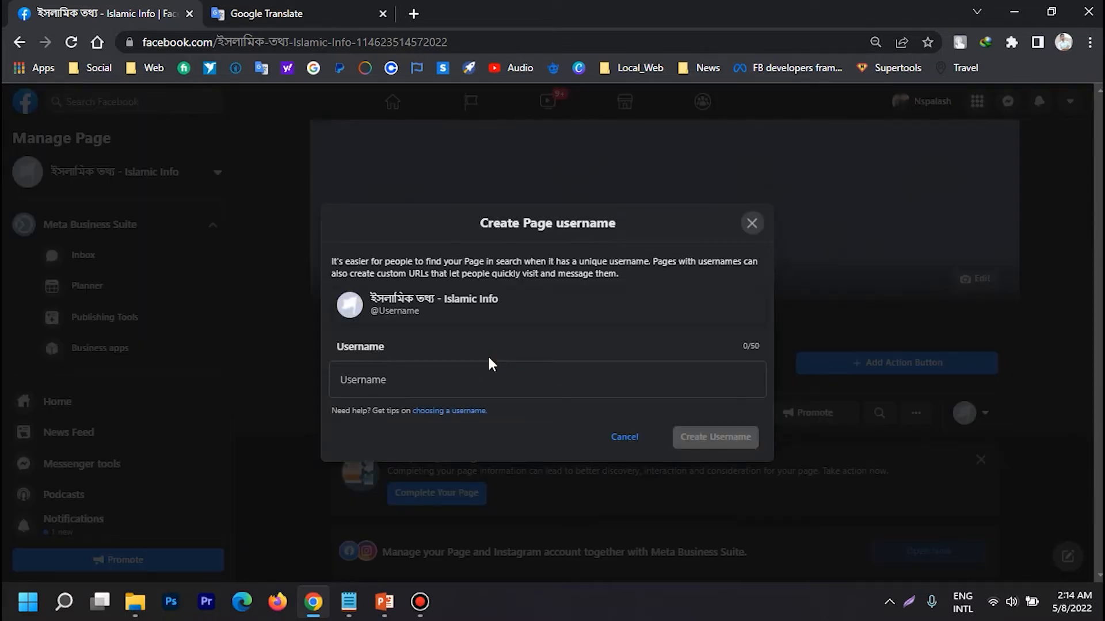
pyautogui.click(467, 380)
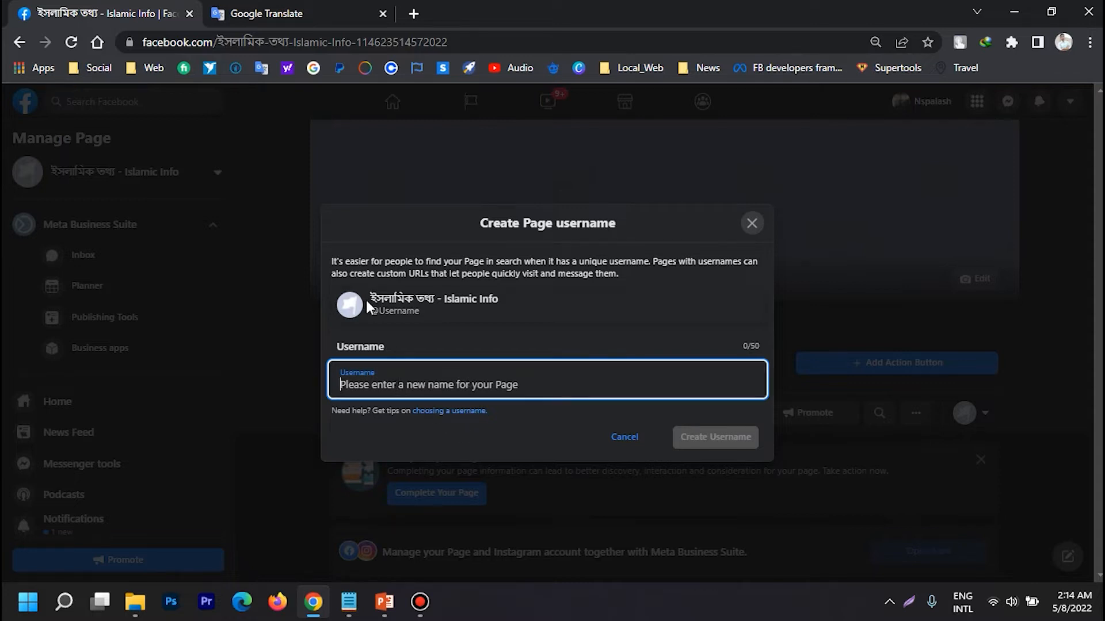
pyautogui.moveTo(368, 298); pyautogui.dragTo(507, 296)
pyautogui.hotkey('ctrl', 'c')
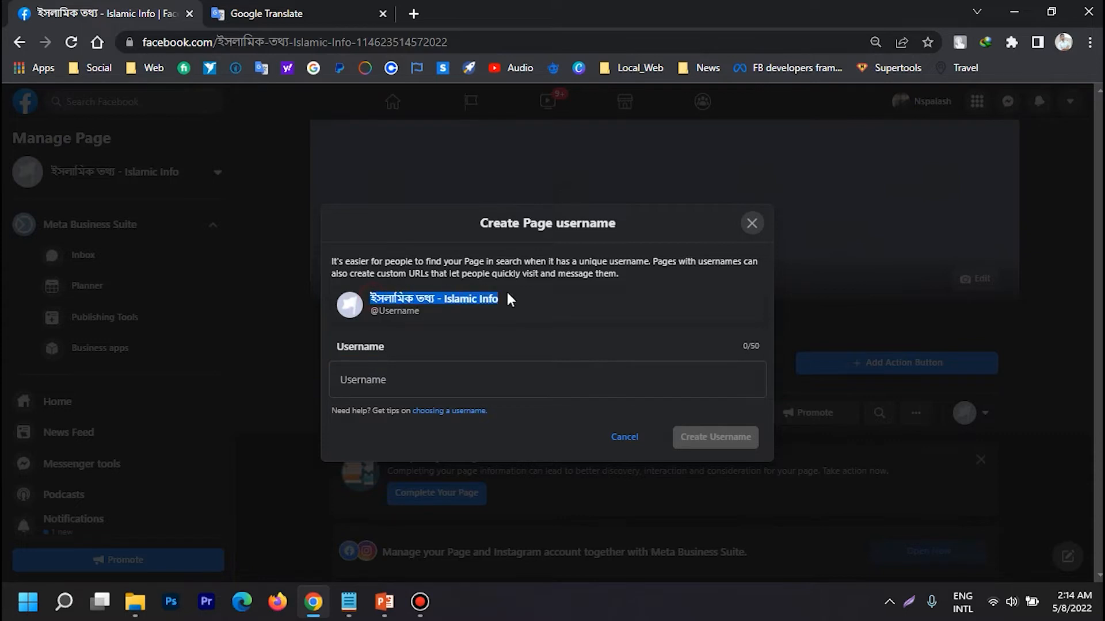
pyautogui.click(374, 383)
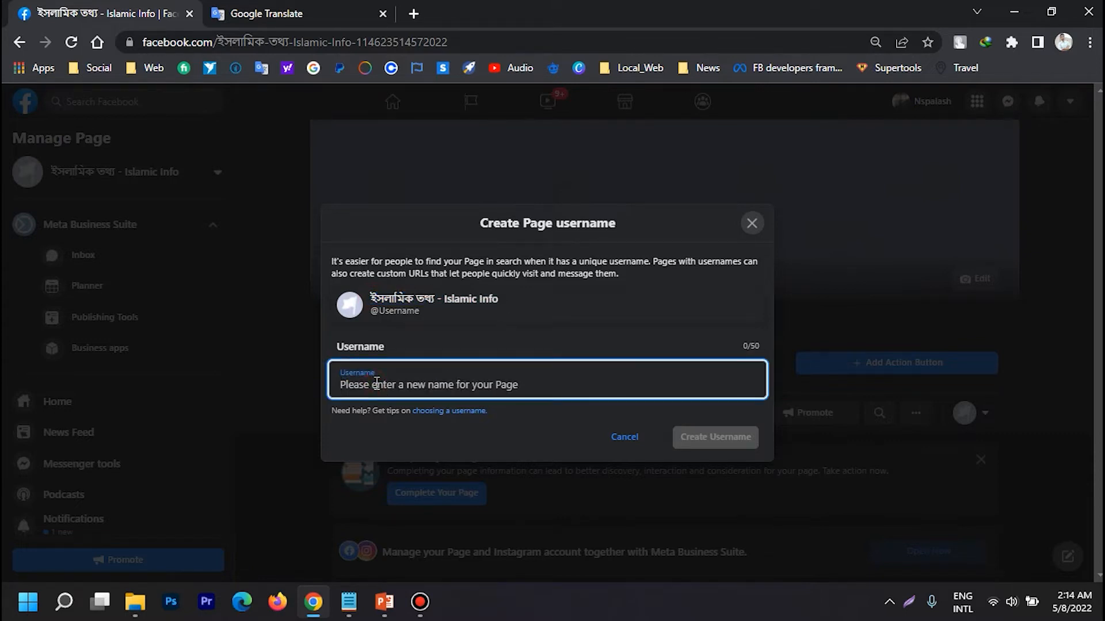
pyautogui.hotkey('ctrl', 'v')
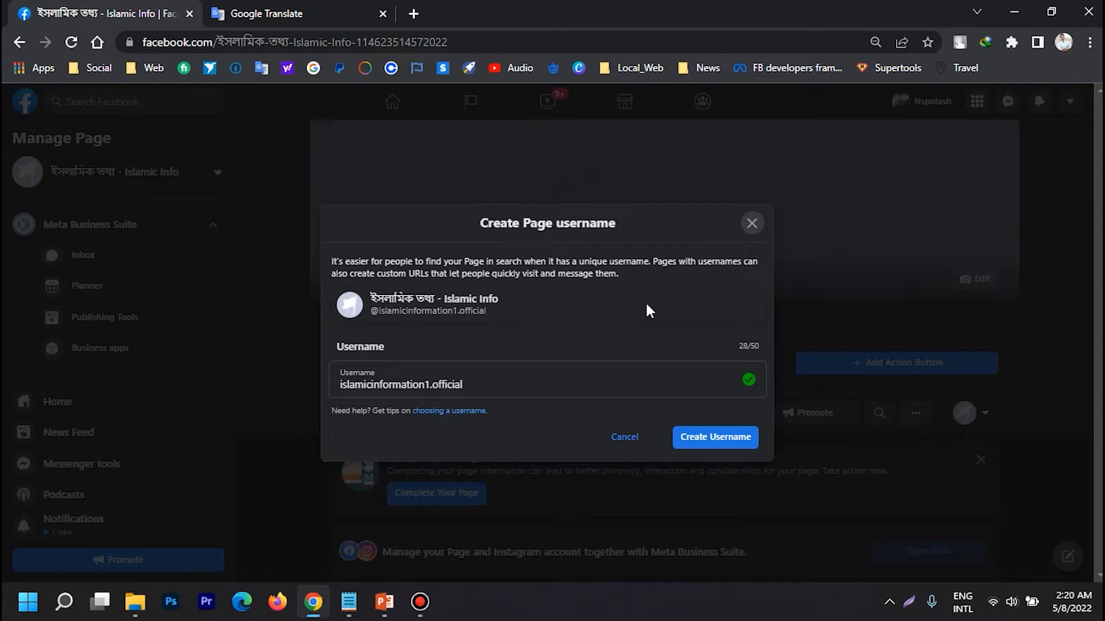
pyautogui.click(713, 442)
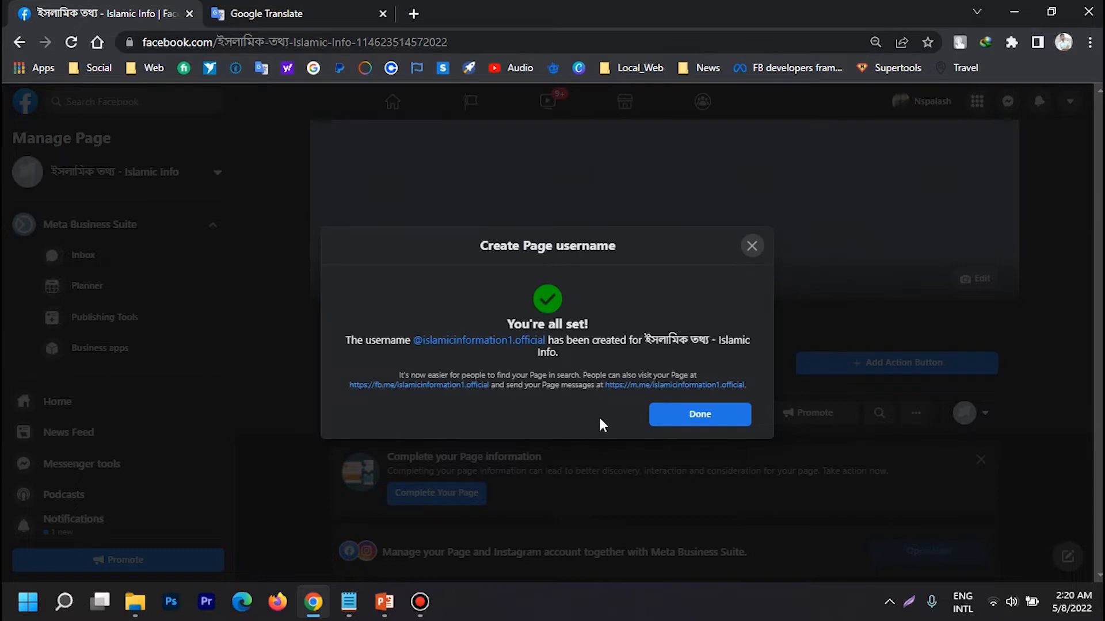
pyautogui.click(697, 415)
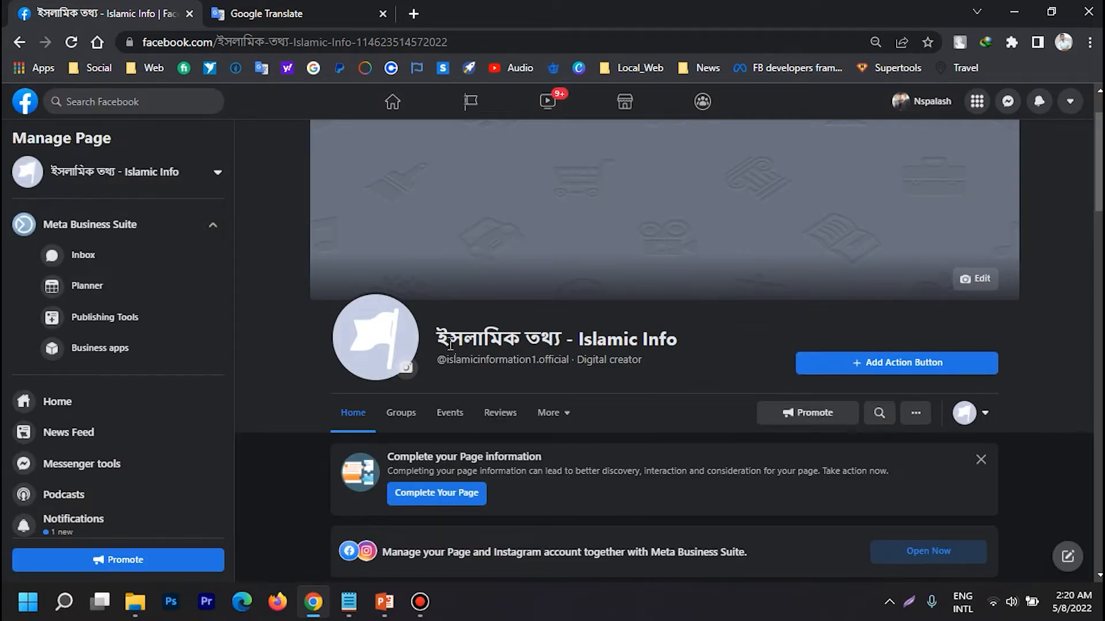
# Step: Add an action button to the page, choosing Follow from the available visitor actions
pyautogui.moveTo(450, 365)
pyautogui.scroll(-3, 623, 269)
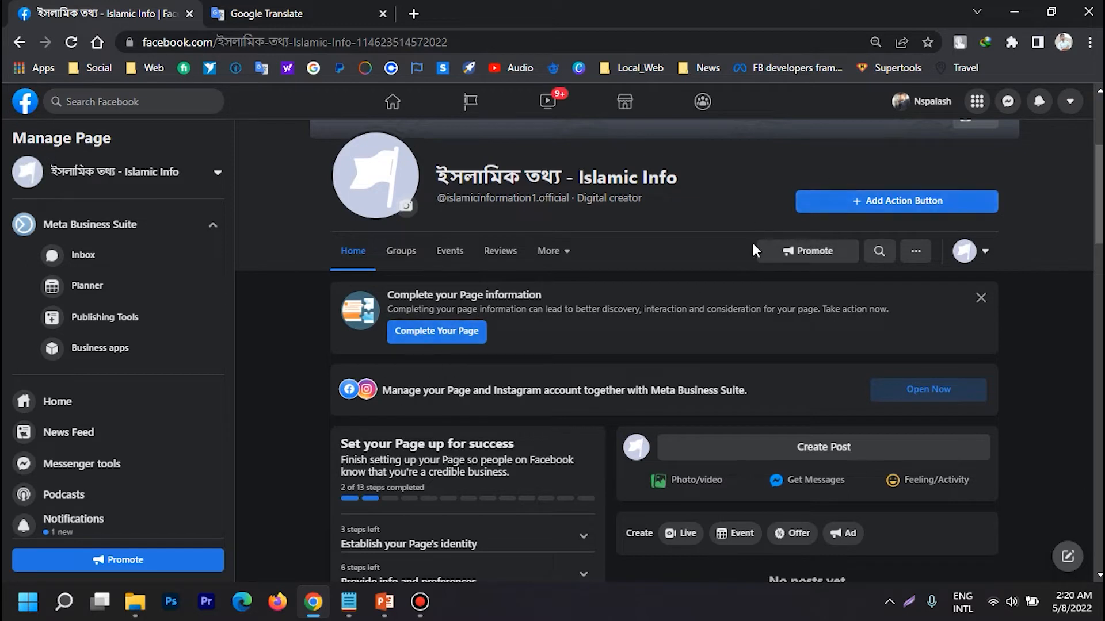
pyautogui.click(849, 198)
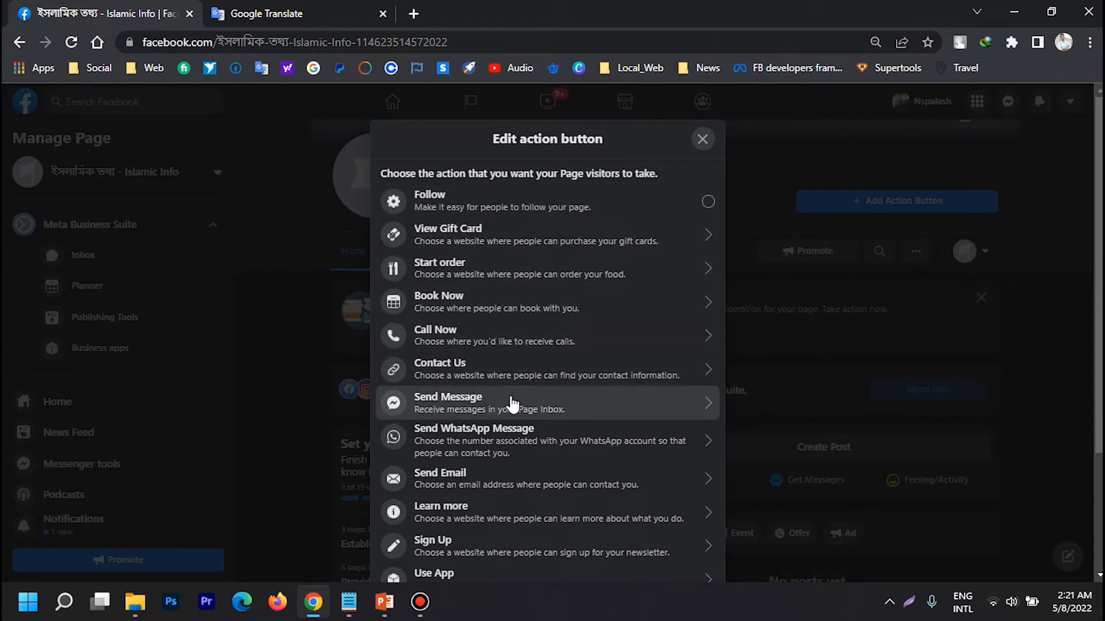
pyautogui.scroll(-1, 530, 405)
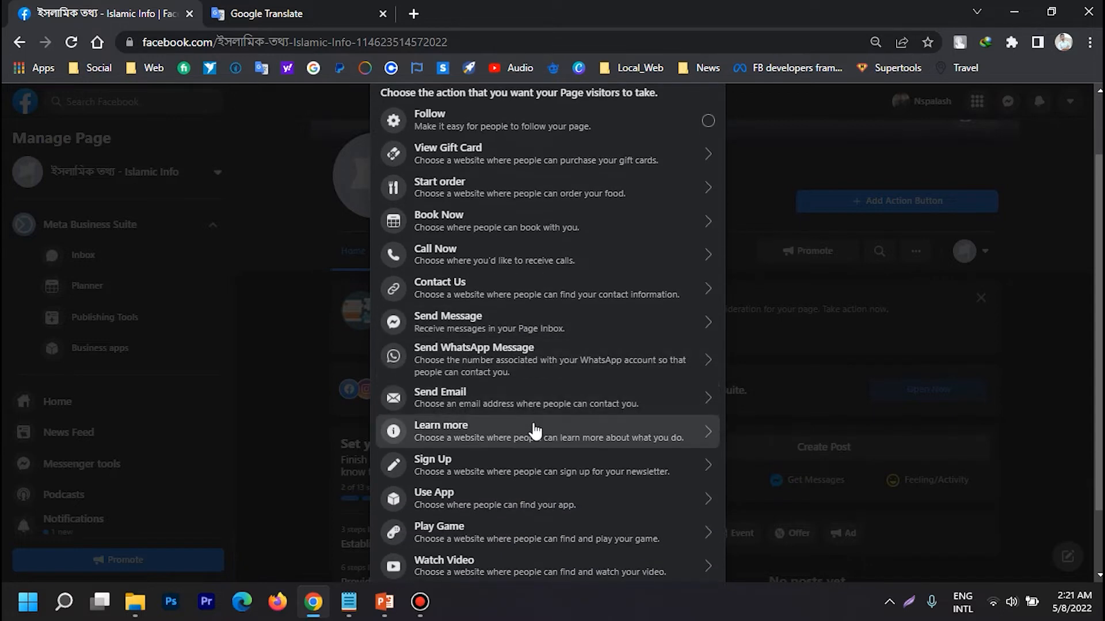
pyautogui.scroll(-1, 532, 457)
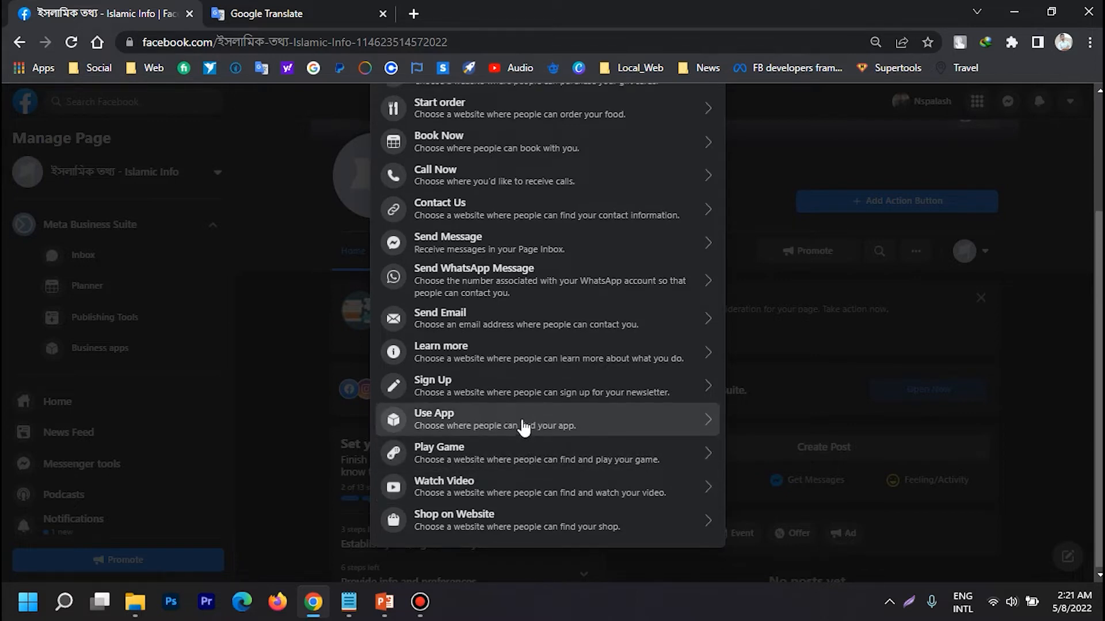
pyautogui.scroll(2, 523, 427)
pyautogui.scroll(1, 523, 427)
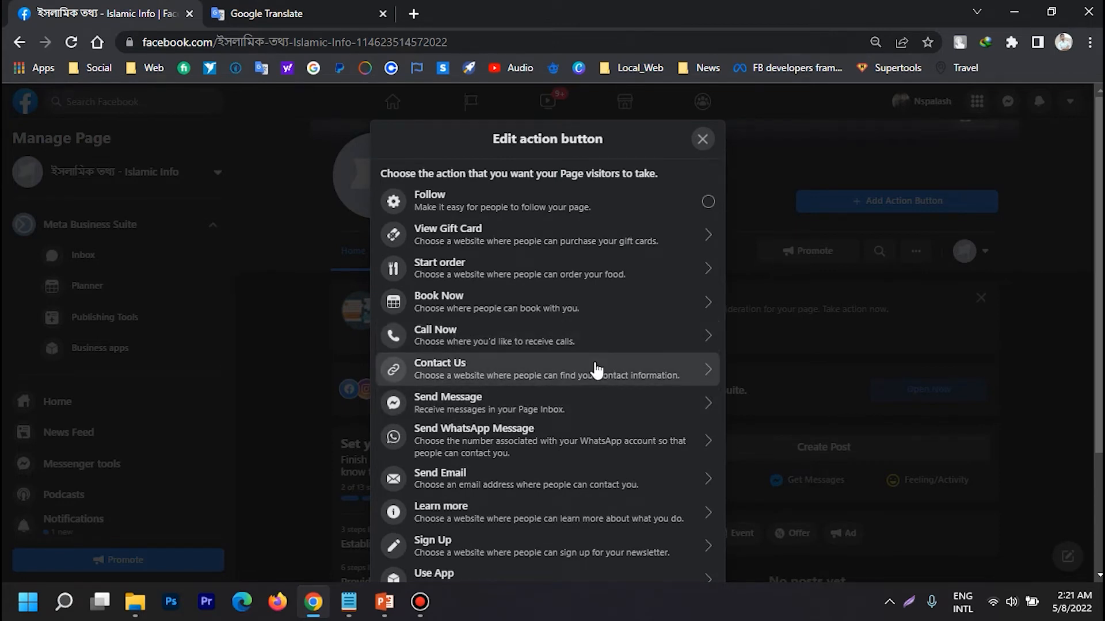
pyautogui.click(537, 208)
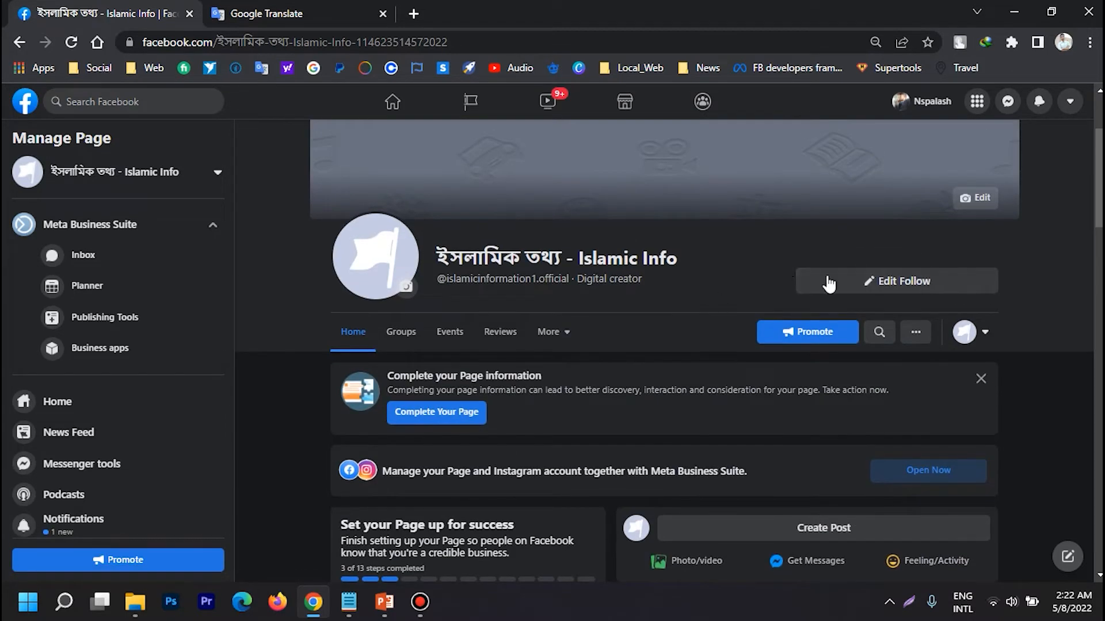
# Step: Try to open the form for completing the page information, reload it, and return to the refreshed page
pyautogui.scroll(-1, 637, 310)
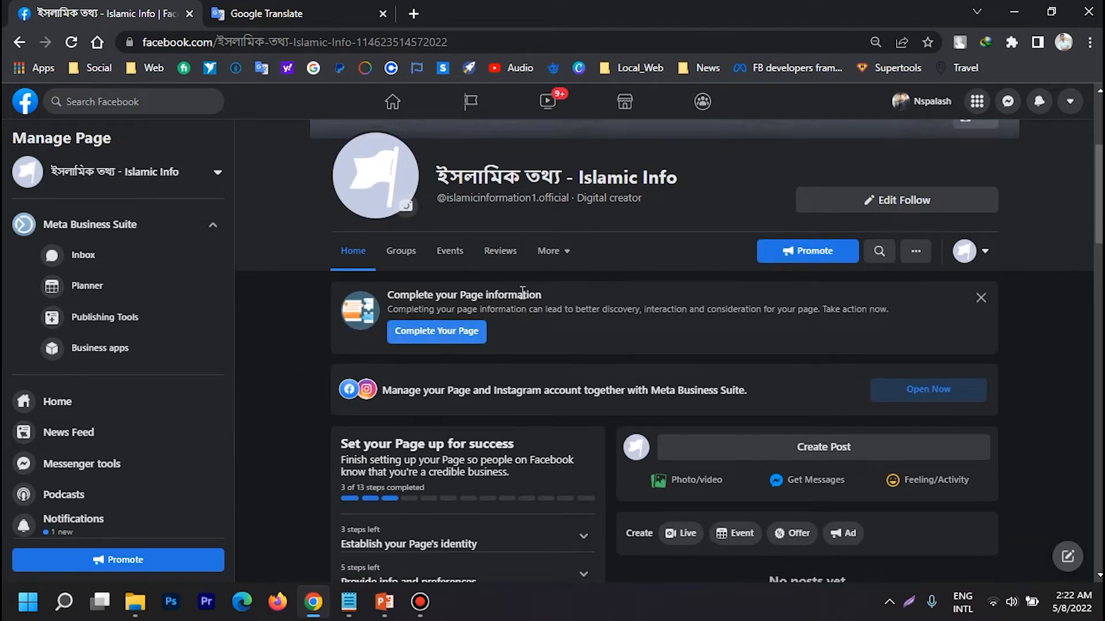
pyautogui.click(447, 332)
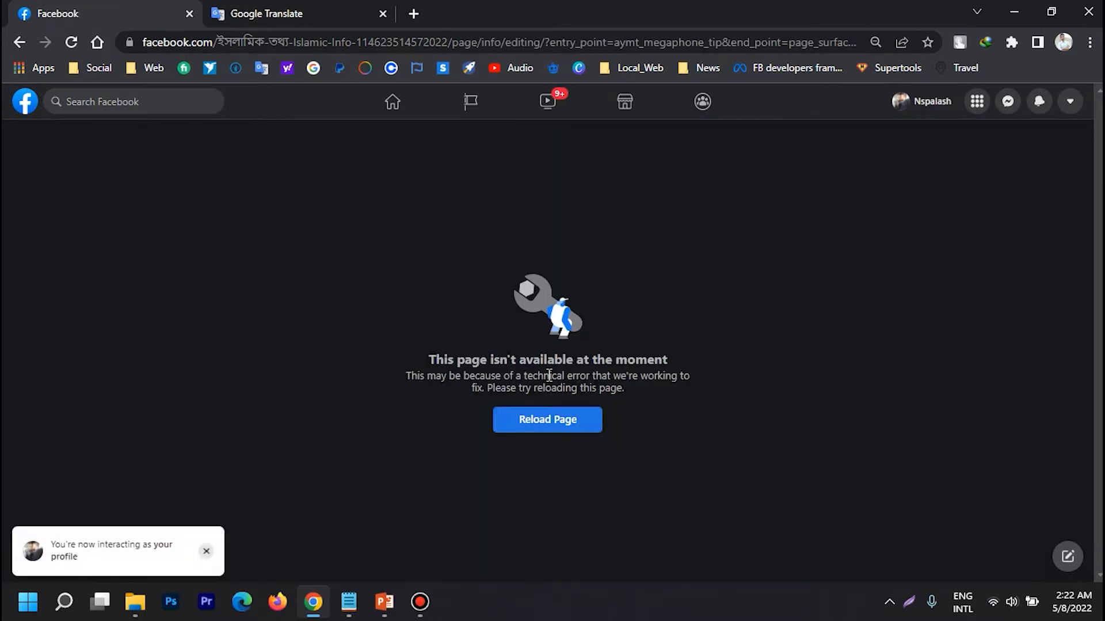
pyautogui.click(548, 436)
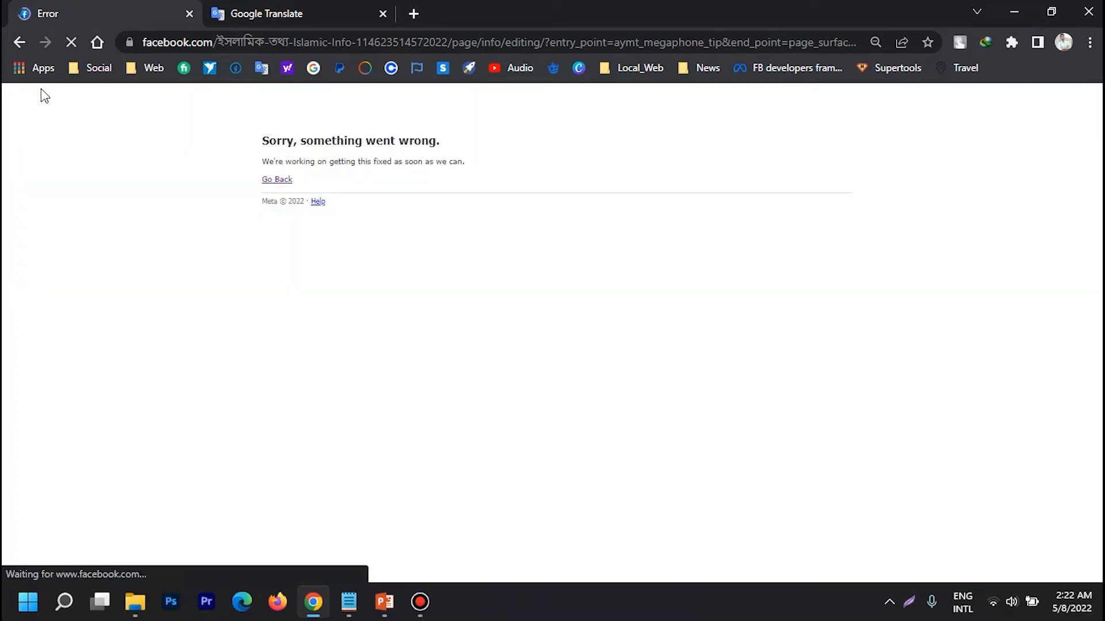
pyautogui.click(19, 43)
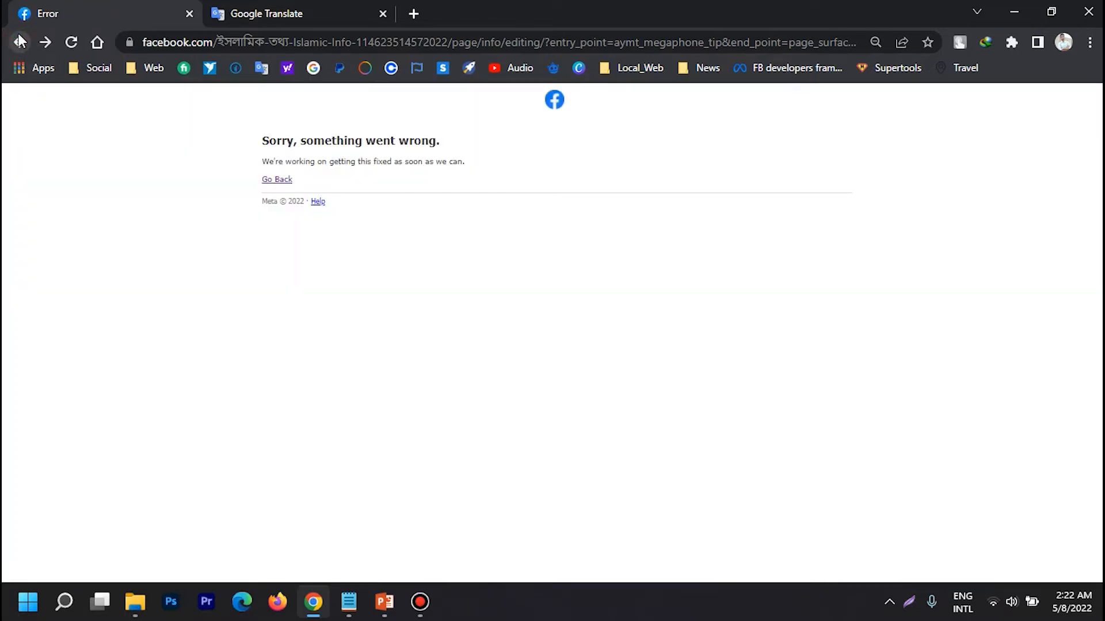
pyautogui.click(71, 42)
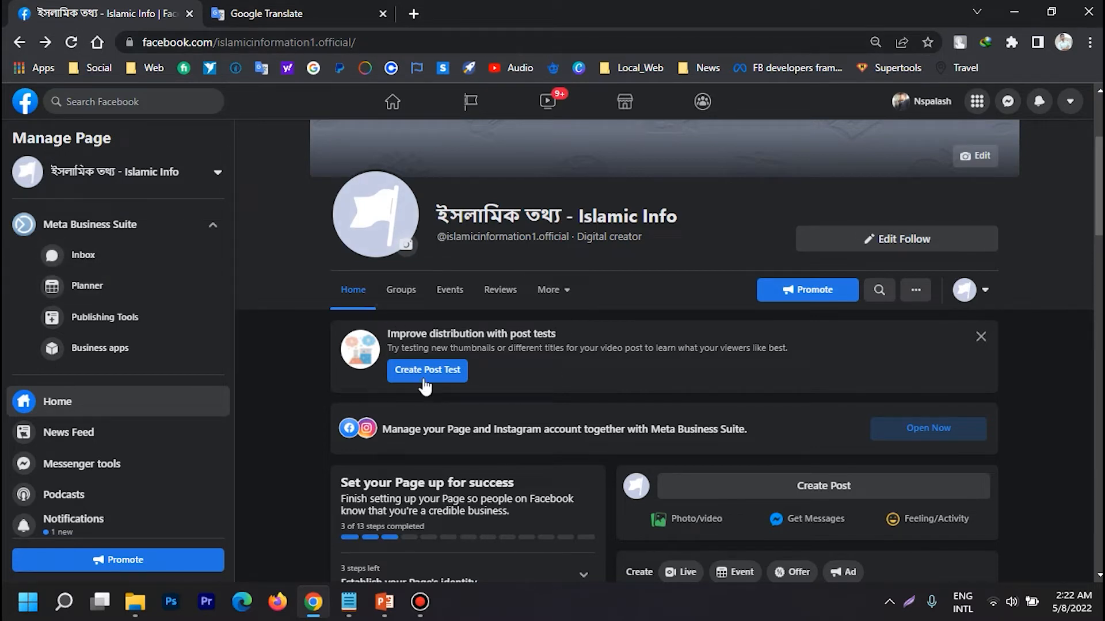
# Step: Dismiss the post test suggestion on the page and close the extra Meta Business Suite tab
pyautogui.click(980, 336)
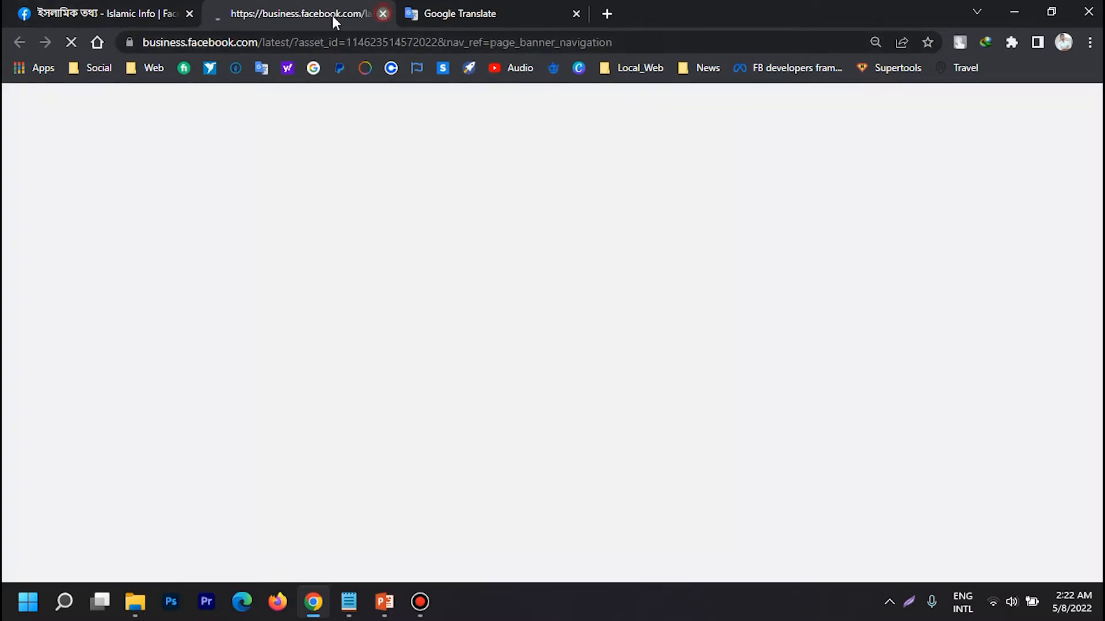
pyautogui.click(383, 14)
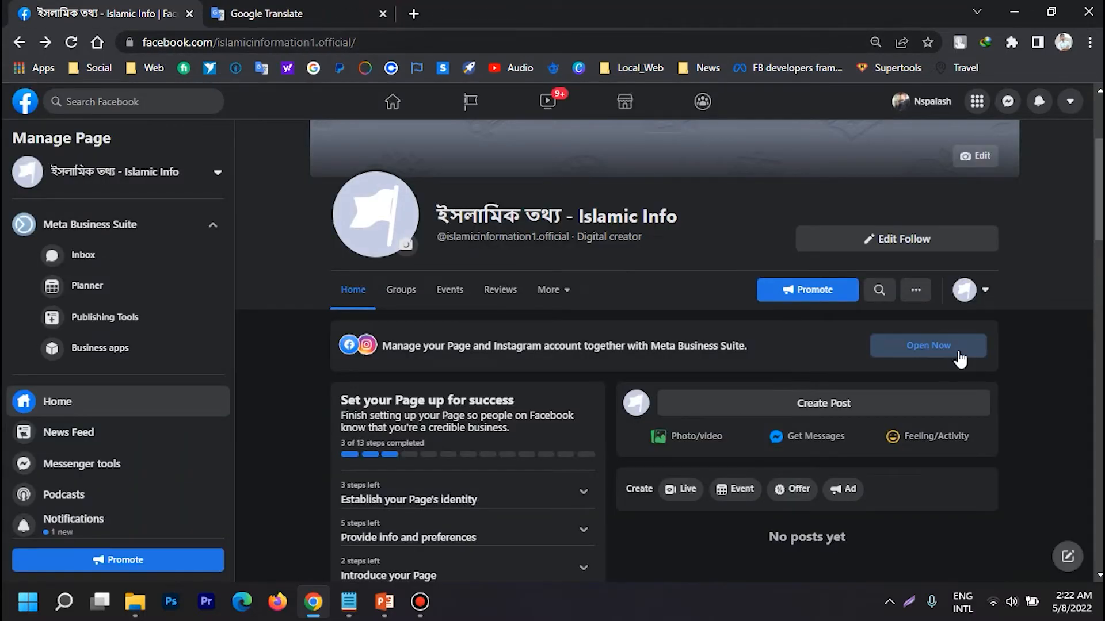
pyautogui.scroll(4, 805, 345)
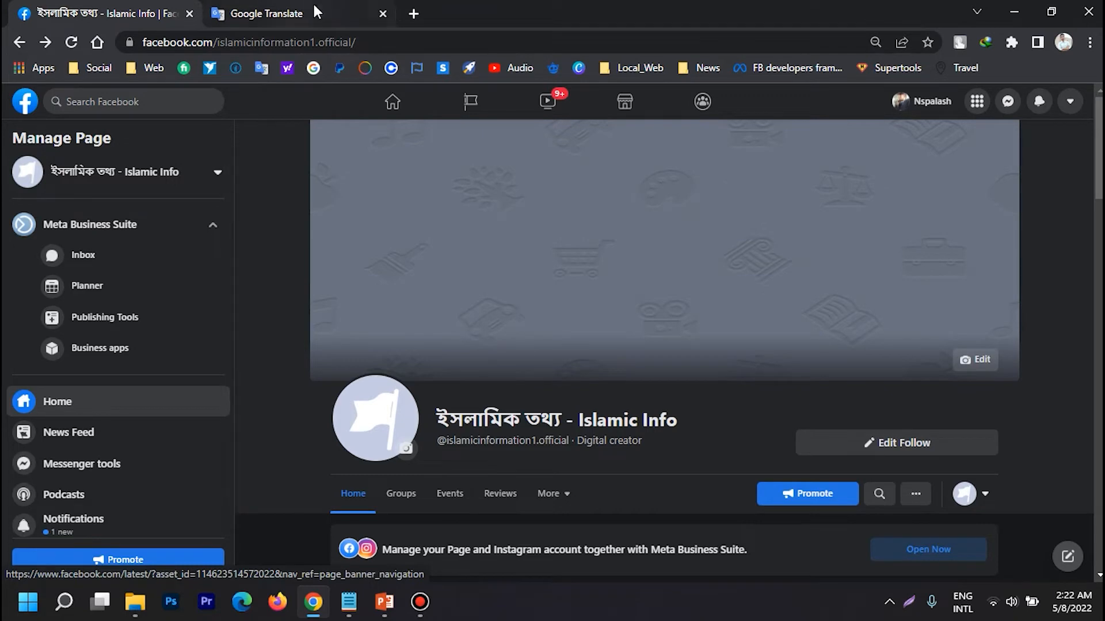
pyautogui.click(260, 40)
pyautogui.click(1046, 243)
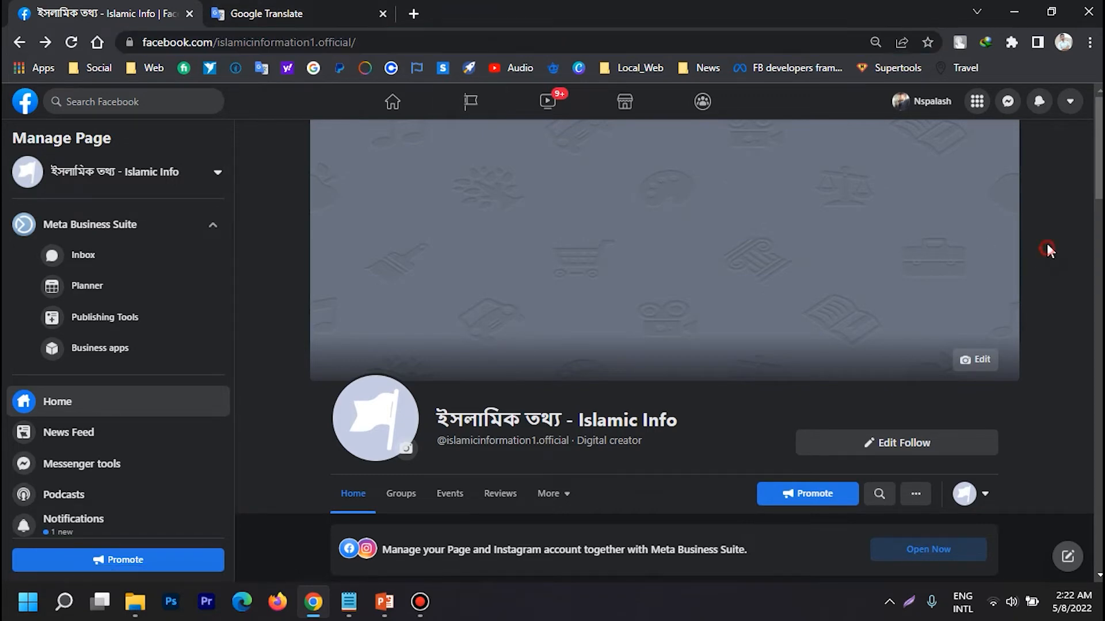
# Step: Open the page's info for editing and decline the suggestion to complete the missing details
pyautogui.scroll(-4, 866, 280)
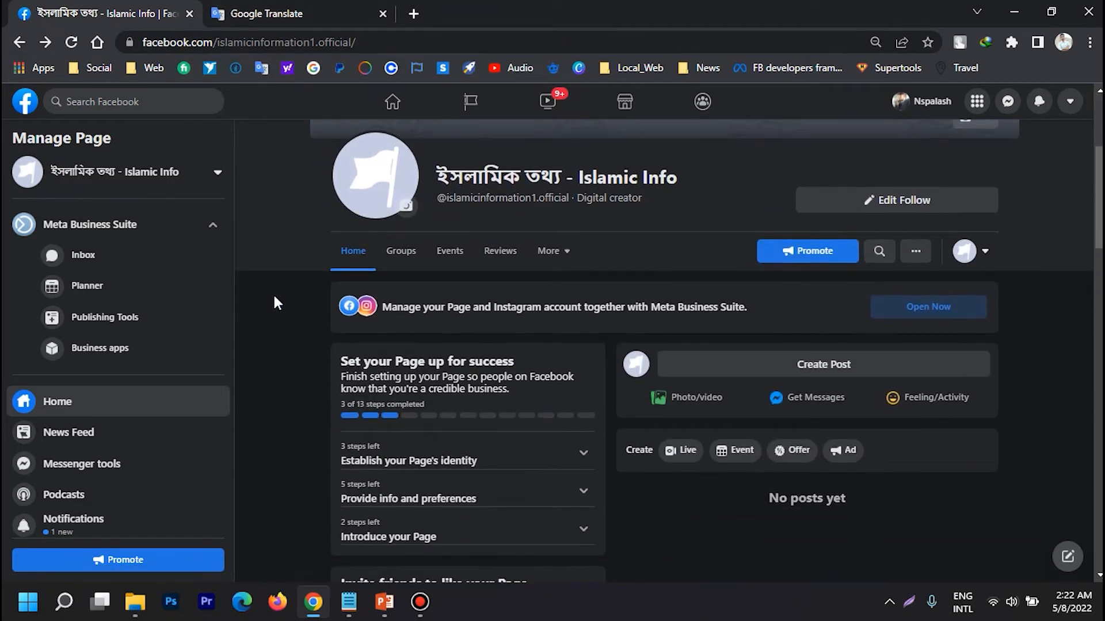
pyautogui.scroll(-4, 511, 365)
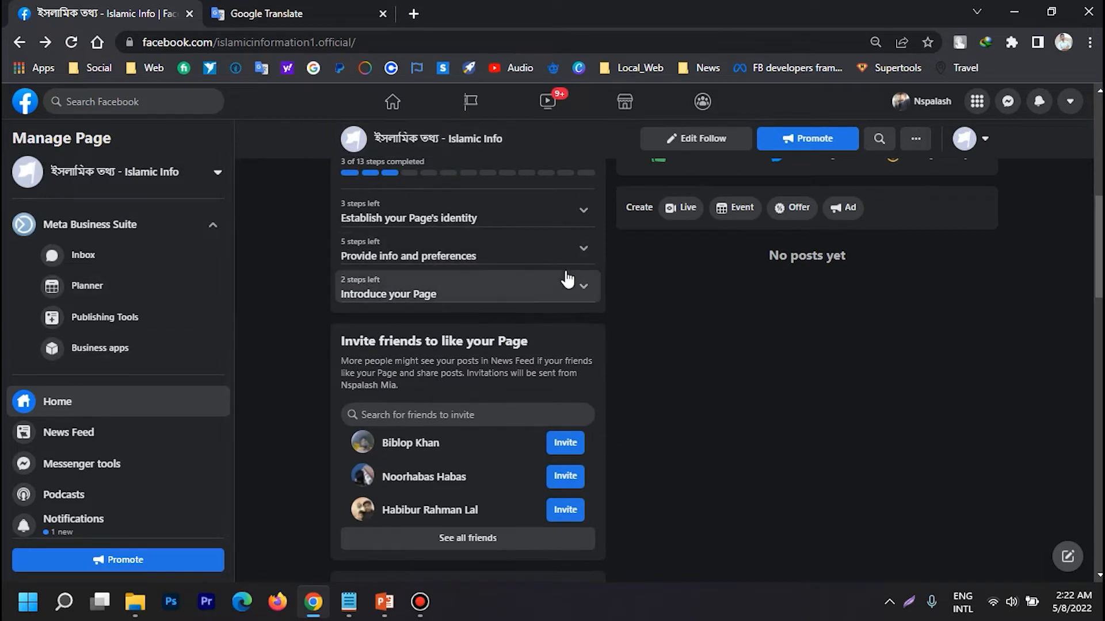
pyautogui.scroll(3, 574, 279)
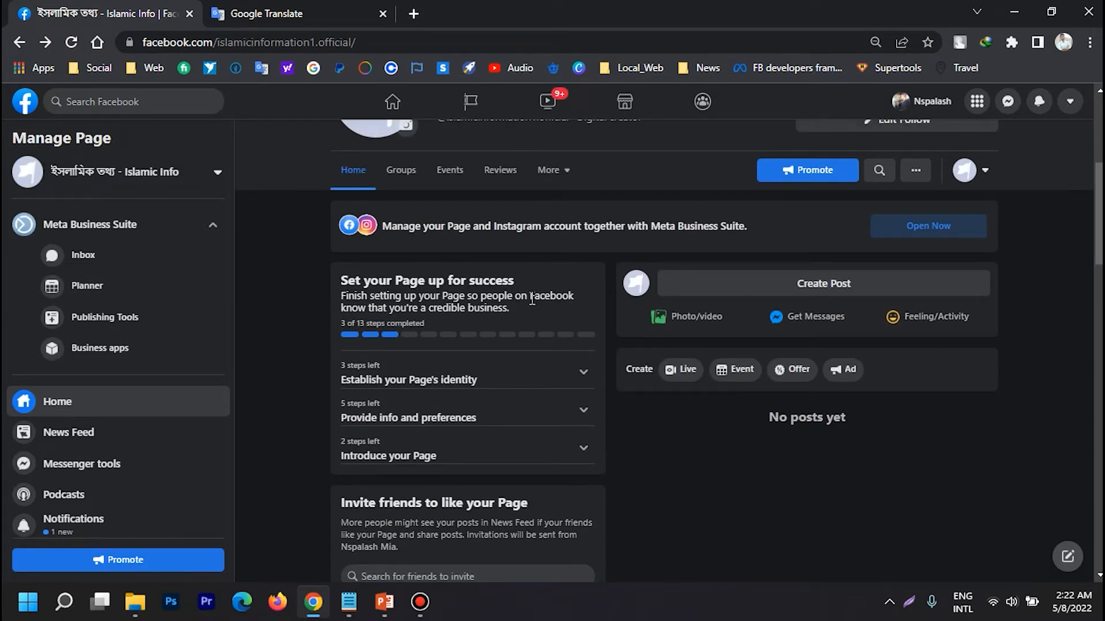
pyautogui.scroll(3, 532, 299)
pyautogui.scroll(-8, 537, 298)
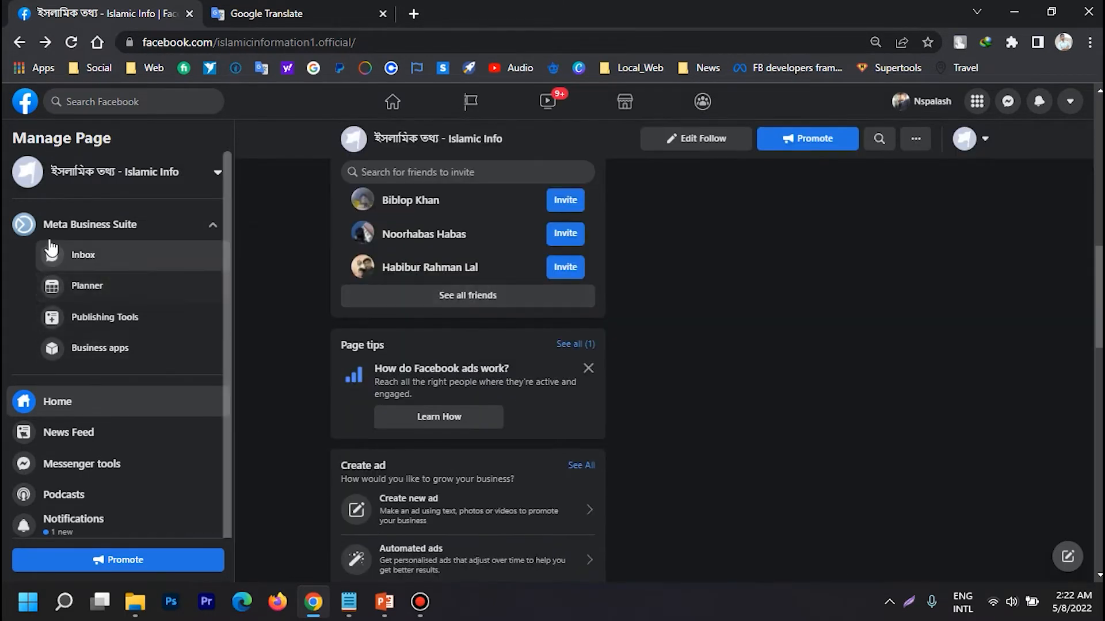
pyautogui.scroll(-3, 92, 231)
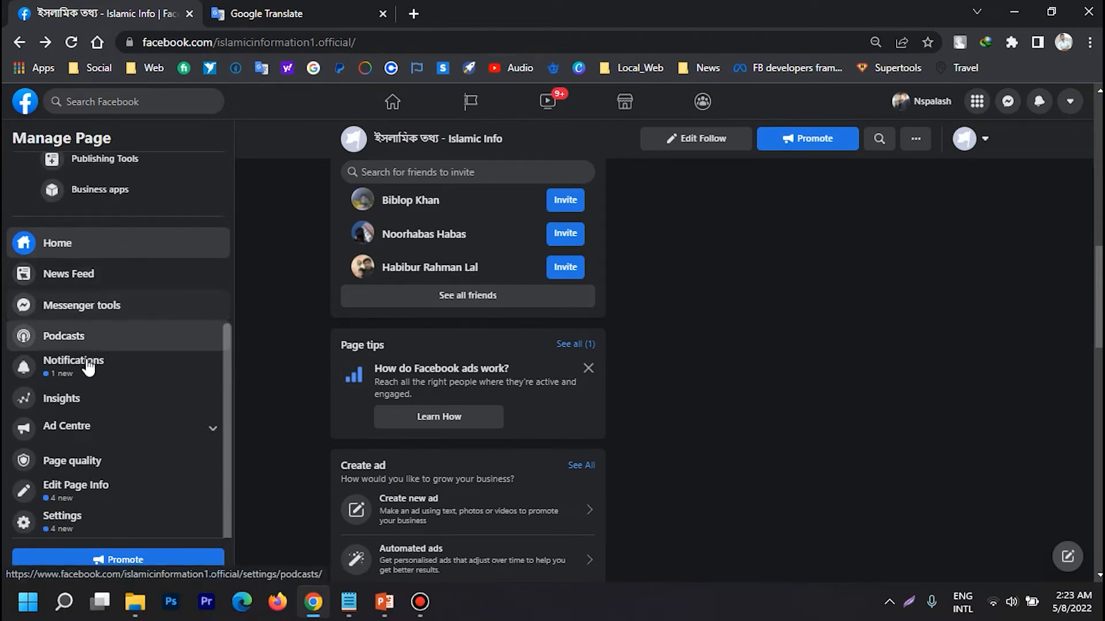
pyautogui.click(89, 487)
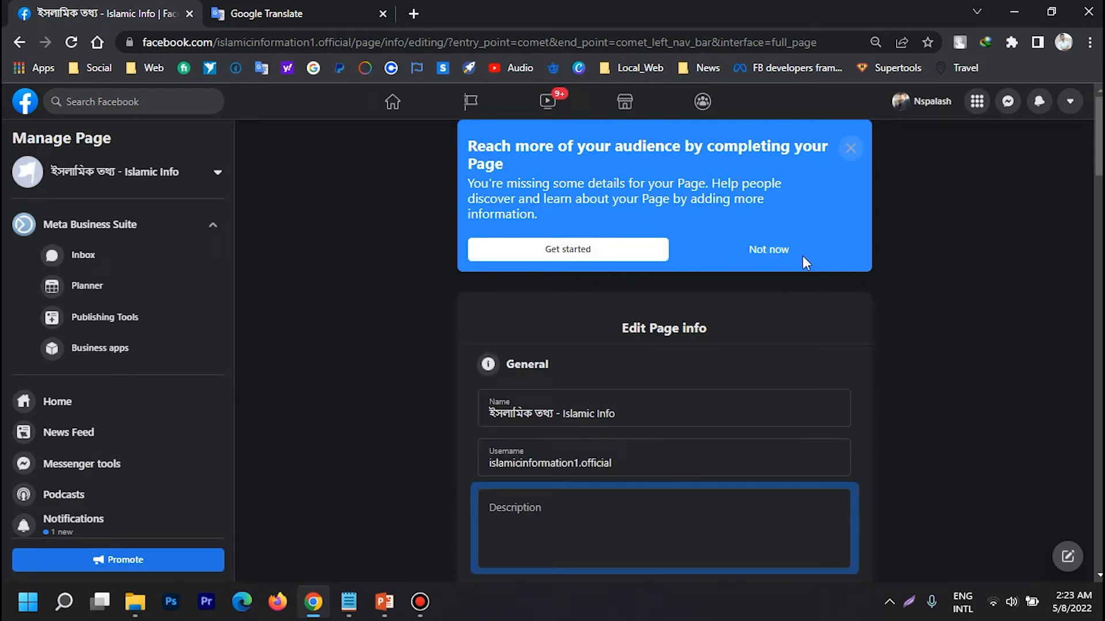
pyautogui.click(777, 249)
# Step: Copy the prepared English summary beginning "You can learn and know" from the open notes file into the page's Description
pyautogui.scroll(-10, 658, 299)
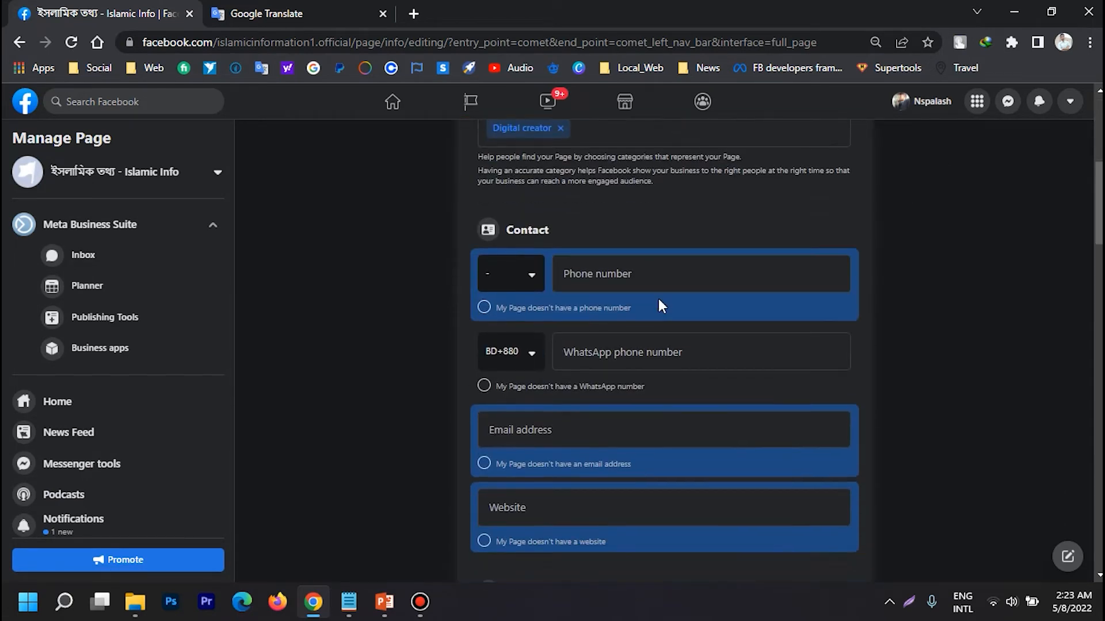
pyautogui.scroll(-20, 660, 300)
pyautogui.scroll(10, 660, 303)
pyautogui.scroll(20, 662, 309)
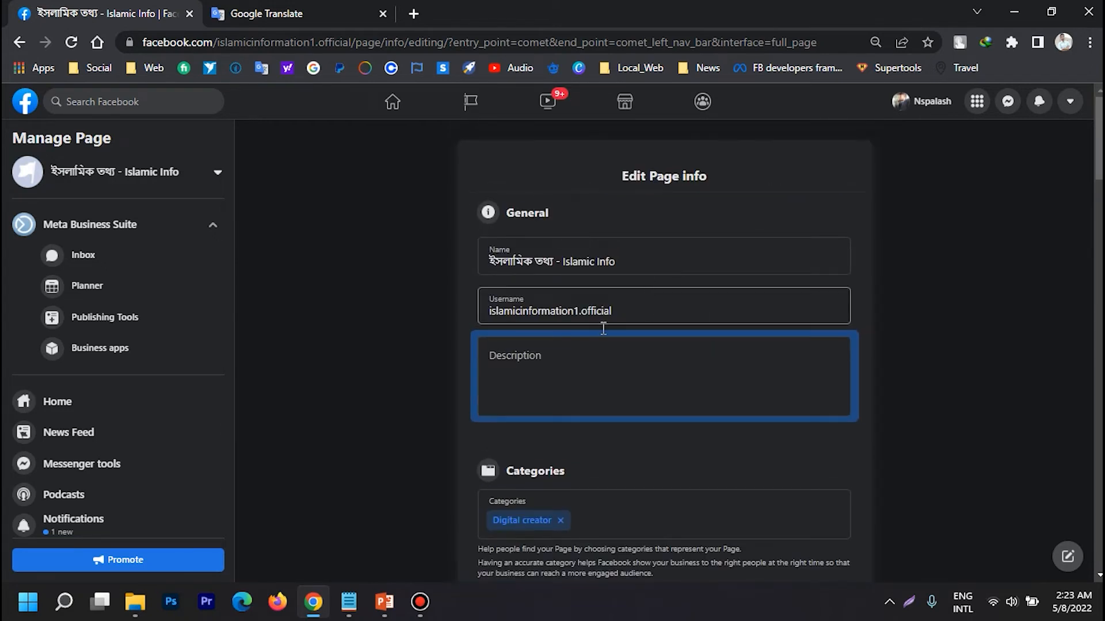
pyautogui.click(578, 352)
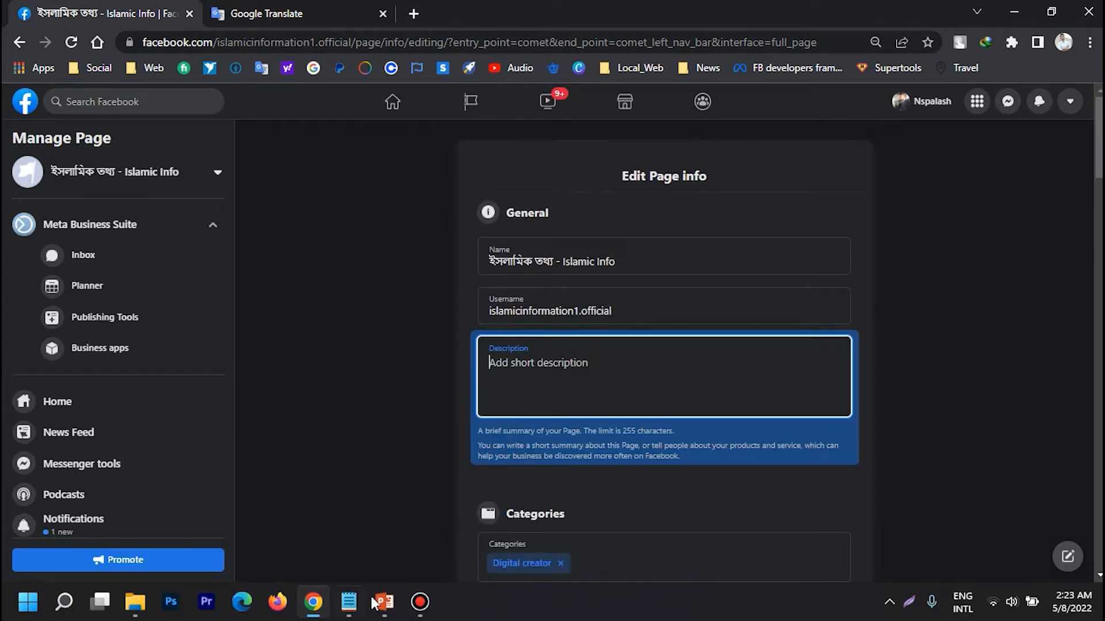
pyautogui.click(983, 346)
pyautogui.click(348, 602)
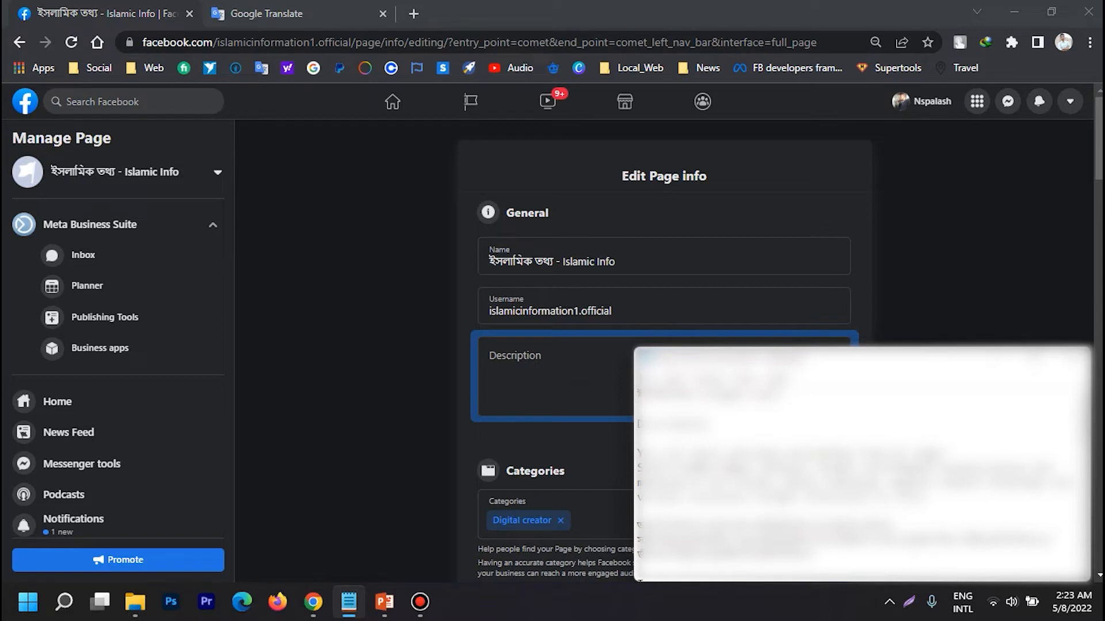
pyautogui.moveTo(831, 558); pyautogui.dragTo(647, 527)
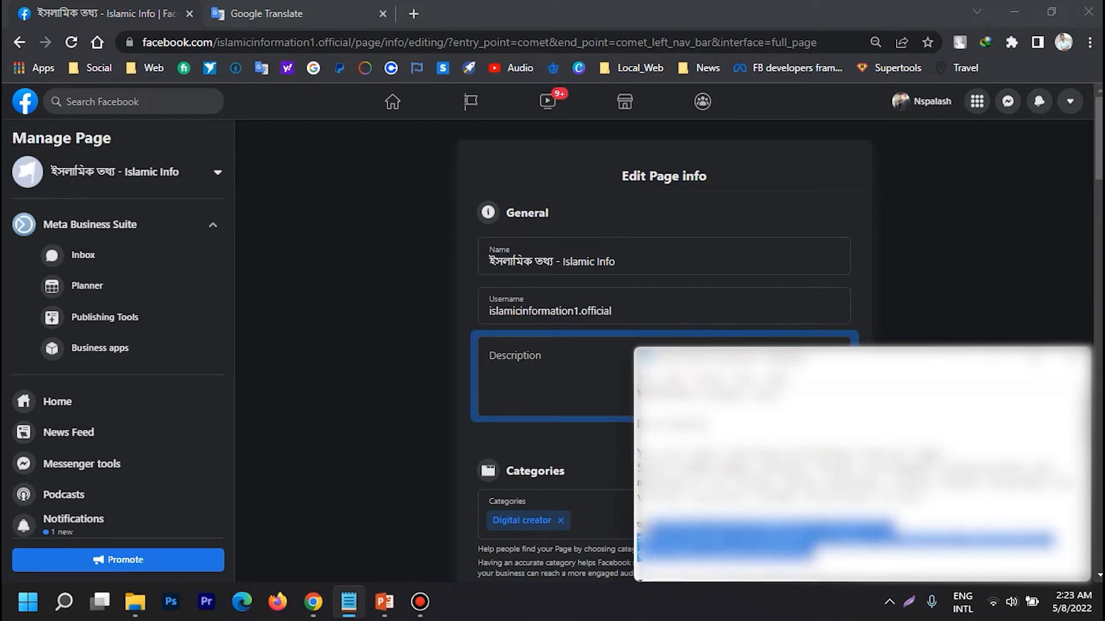
pyautogui.moveTo(969, 451); pyautogui.dragTo(638, 456)
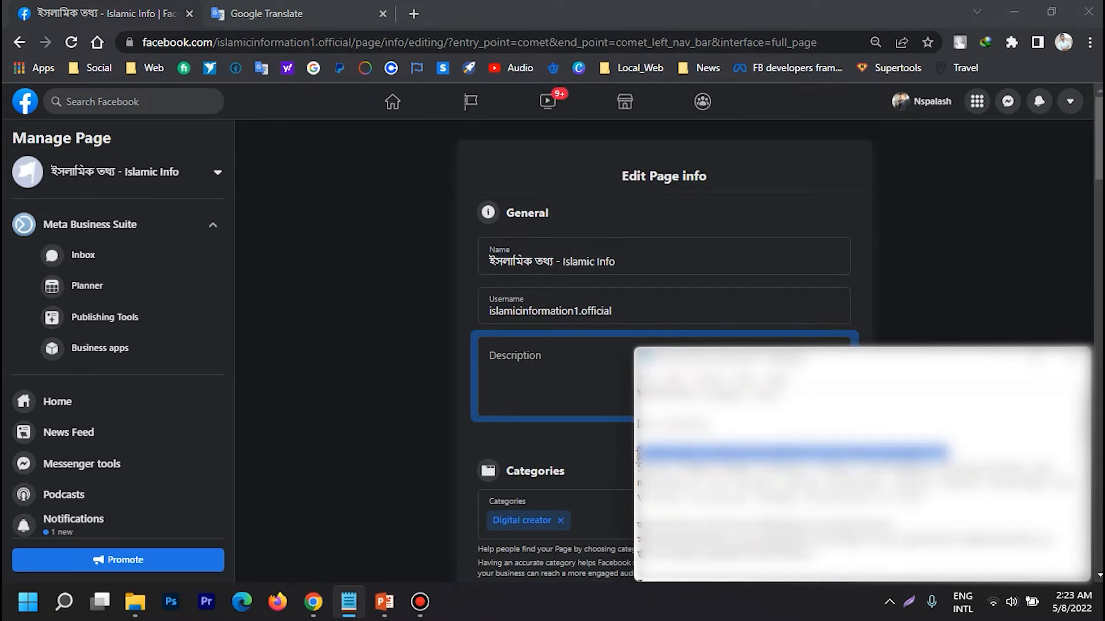
pyautogui.click(594, 372)
pyautogui.hotkey('ctrl', 'v')
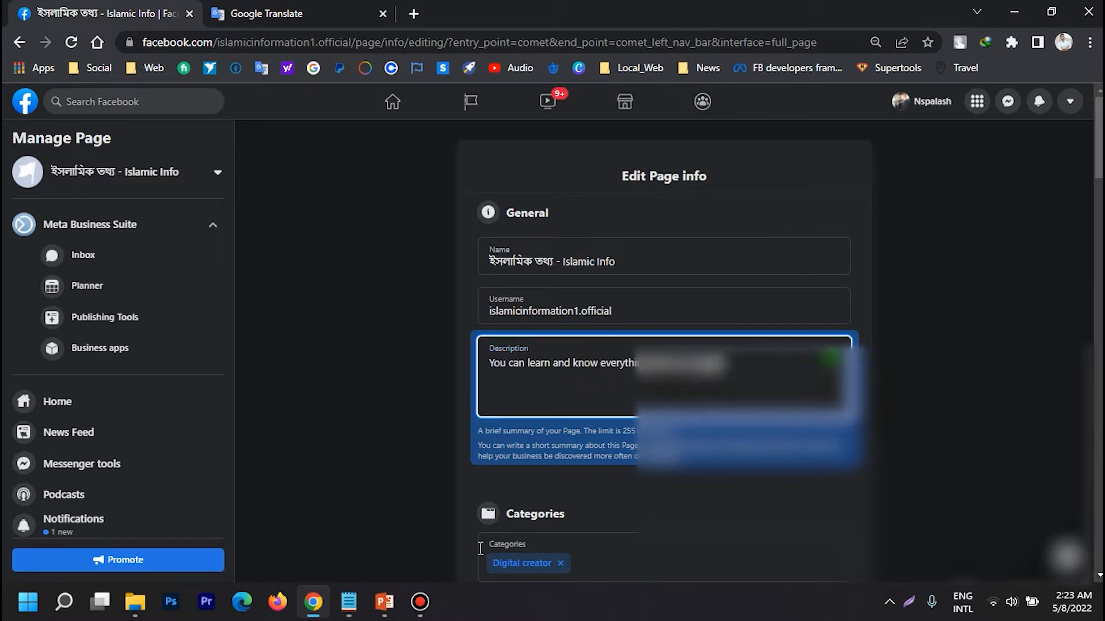
# Step: Add the Bangla version of the summary from the notes on a new line of the Description and save it
pyautogui.click(348, 602)
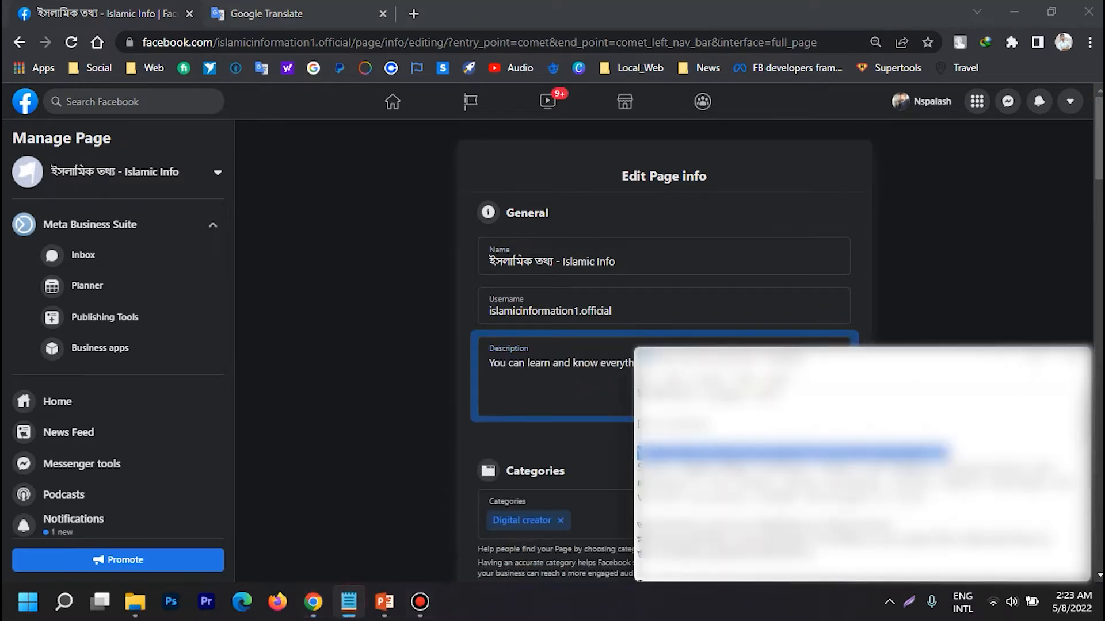
pyautogui.moveTo(817, 557); pyautogui.dragTo(638, 526)
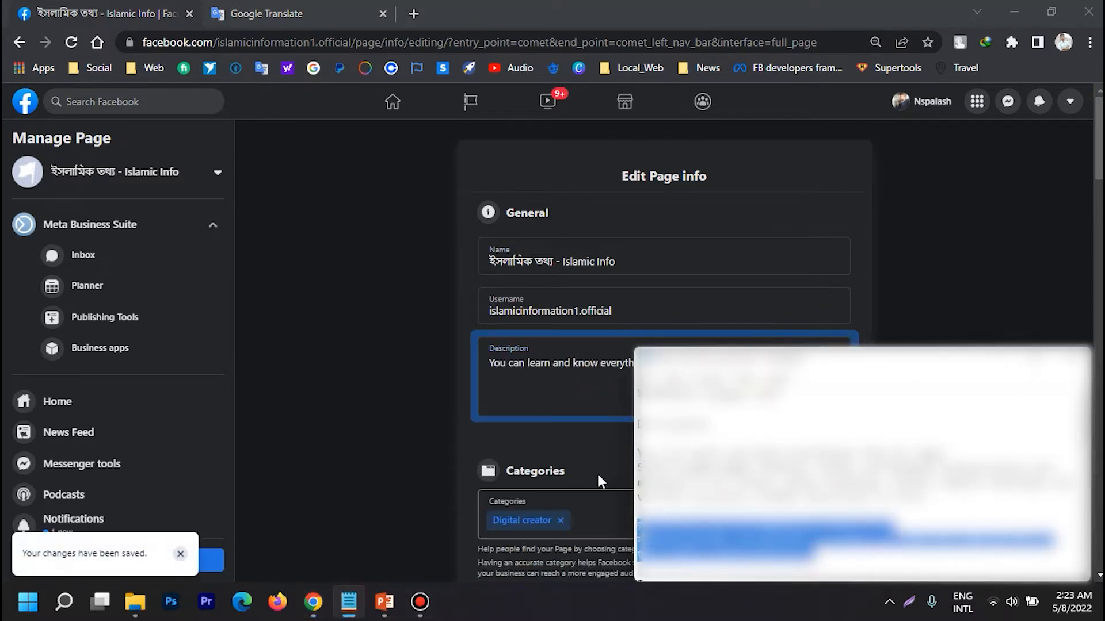
pyautogui.click(577, 400)
pyautogui.click(744, 371)
pyautogui.press('Return')
pyautogui.hotkey('ctrl', 'v')
pyautogui.click(918, 378)
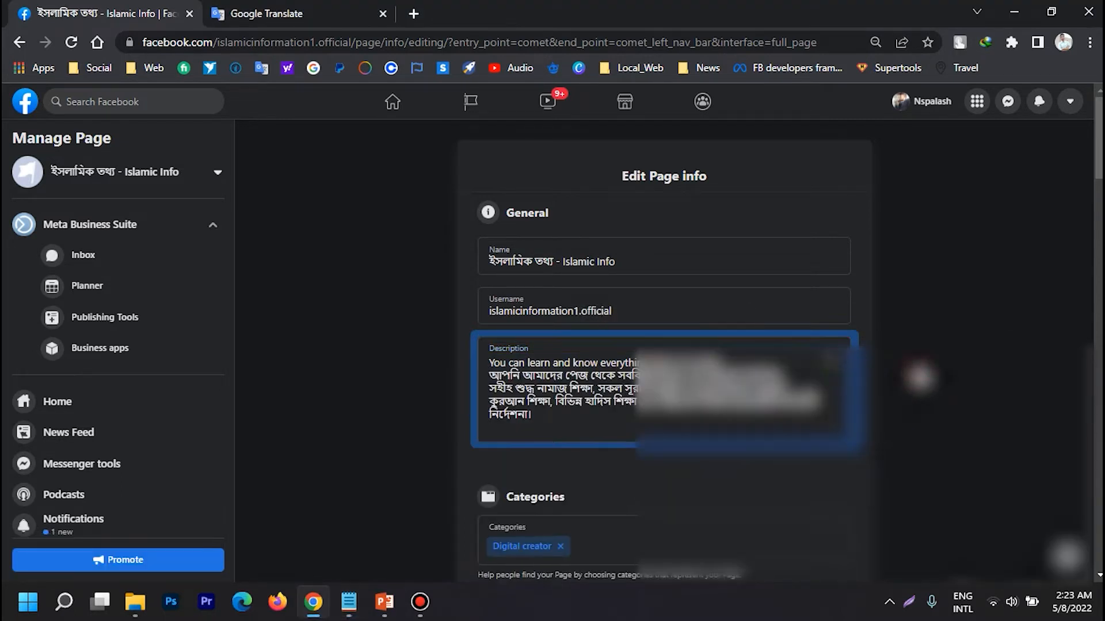
# Step: Mark the page as having no phone number and disconnect its WhatsApp account
pyautogui.scroll(-4, 884, 387)
pyautogui.scroll(-1, 944, 338)
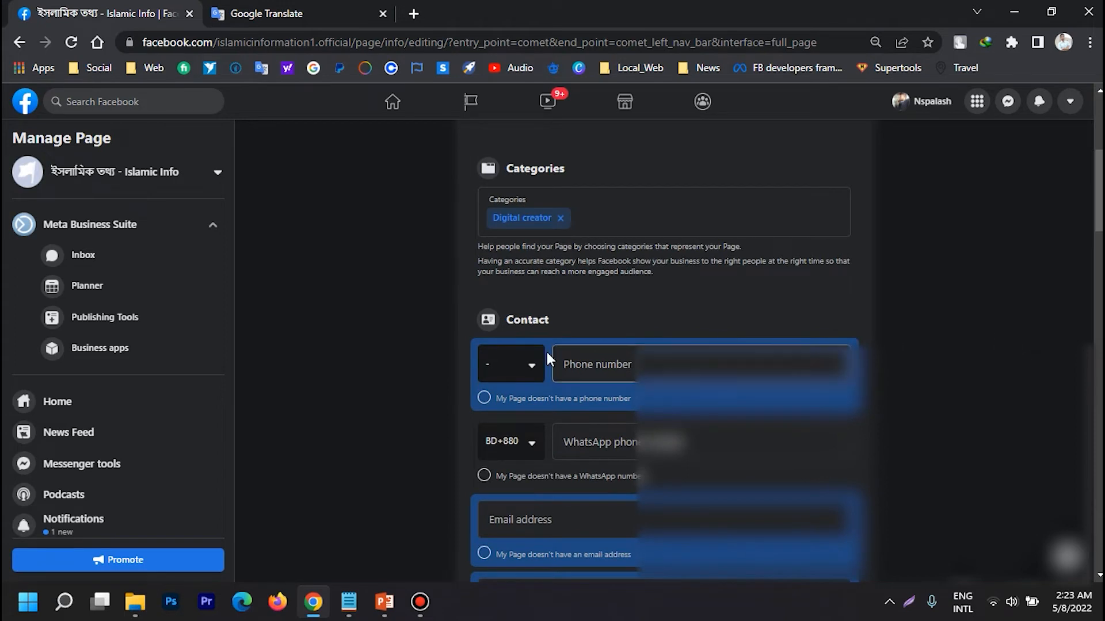
pyautogui.scroll(-1, 970, 333)
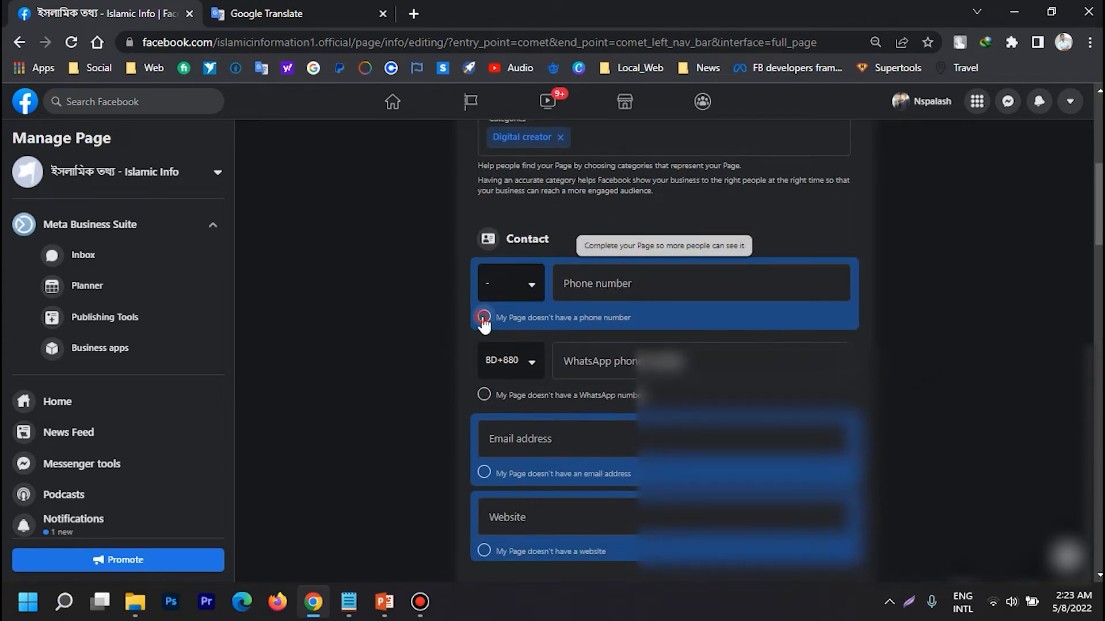
pyautogui.click(483, 317)
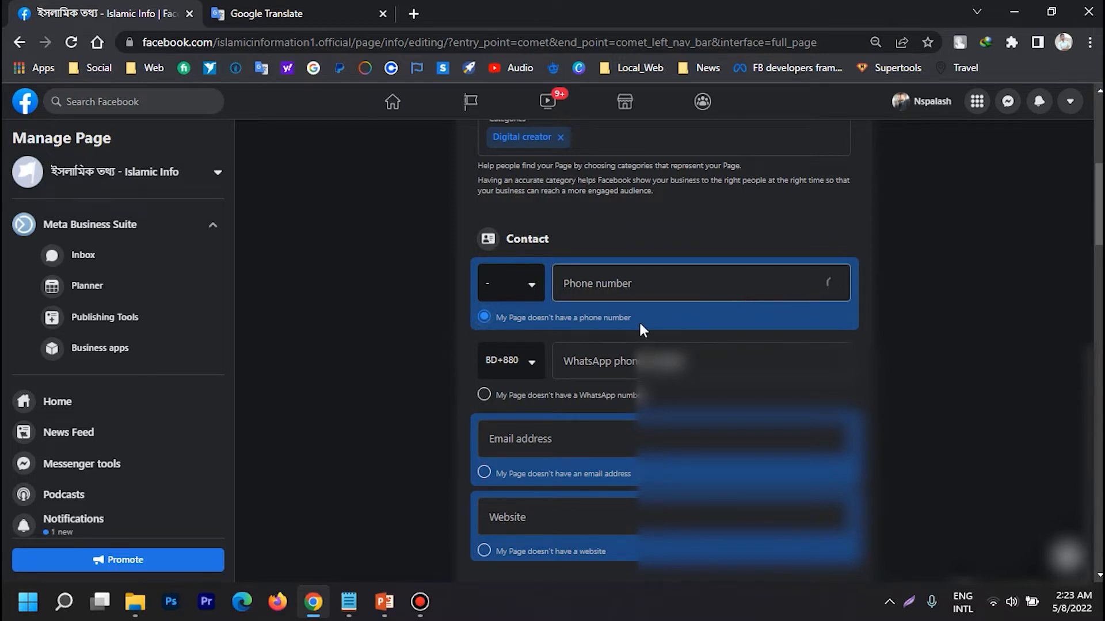
pyautogui.click(482, 395)
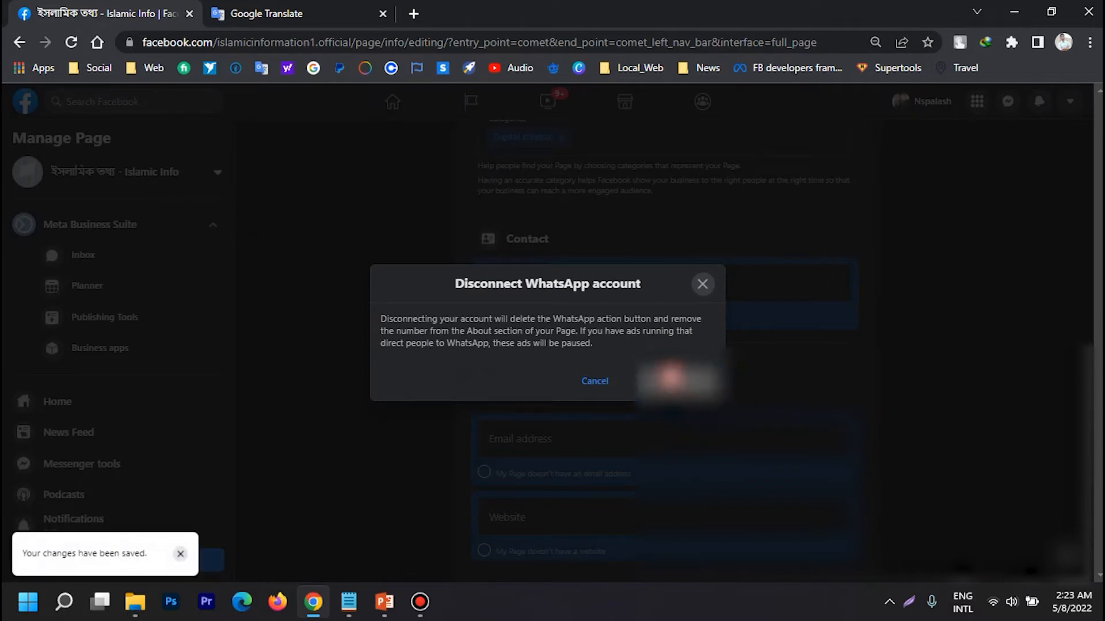
pyautogui.click(672, 376)
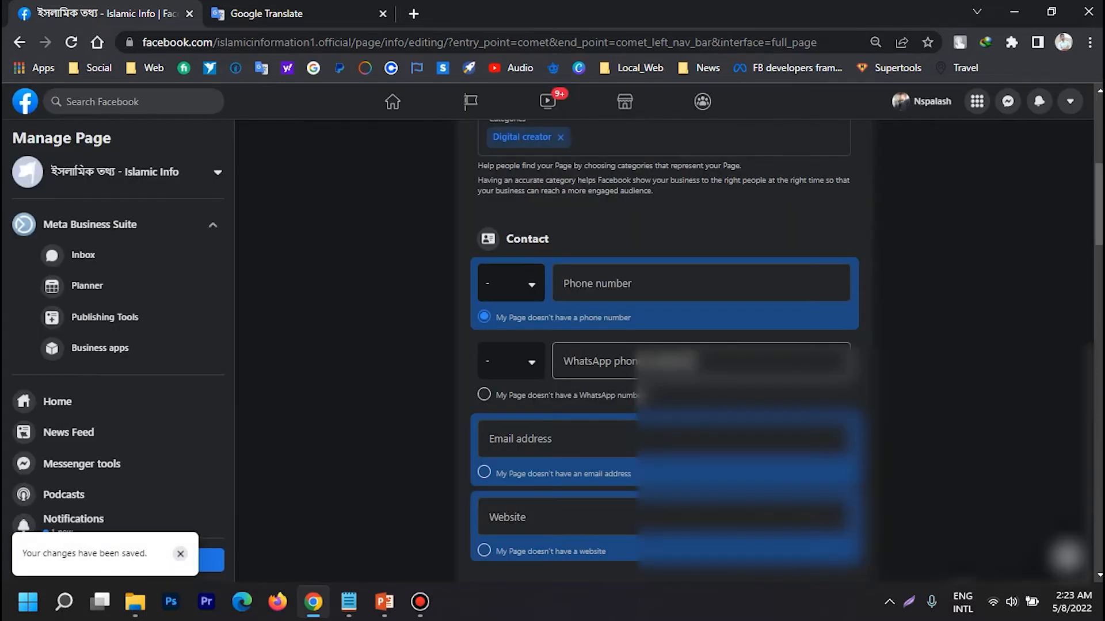
pyautogui.click(483, 394)
pyautogui.click(594, 382)
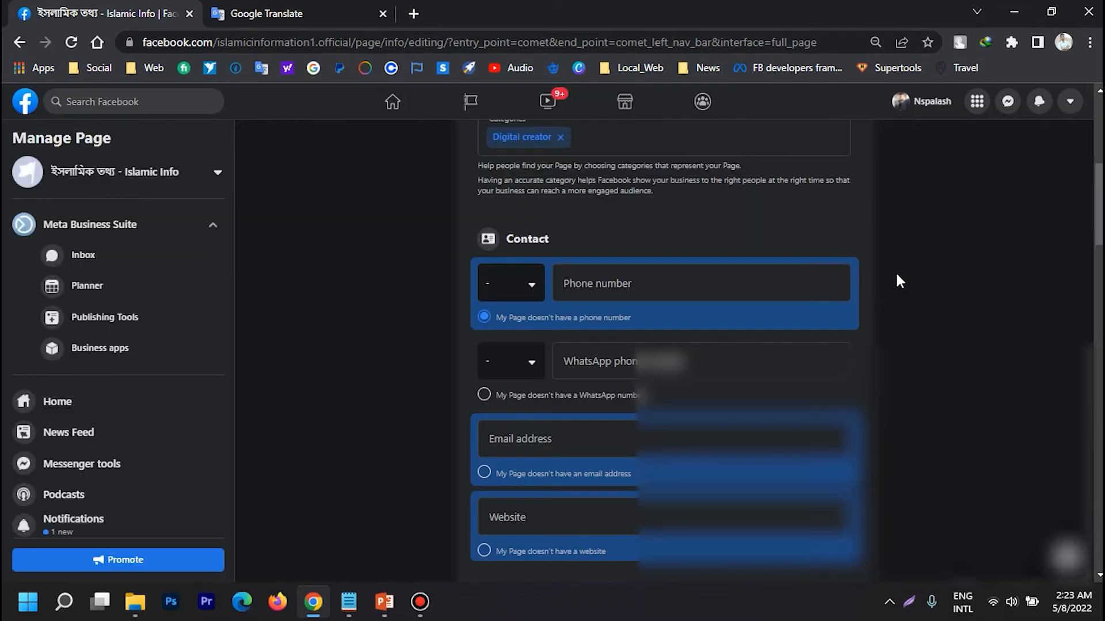
# Step: Mark the page as having no email address and no website in its contact details
pyautogui.scroll(-1, 898, 270)
pyautogui.scroll(-1, 904, 275)
pyautogui.click(564, 279)
pyautogui.click(1017, 278)
pyautogui.click(484, 311)
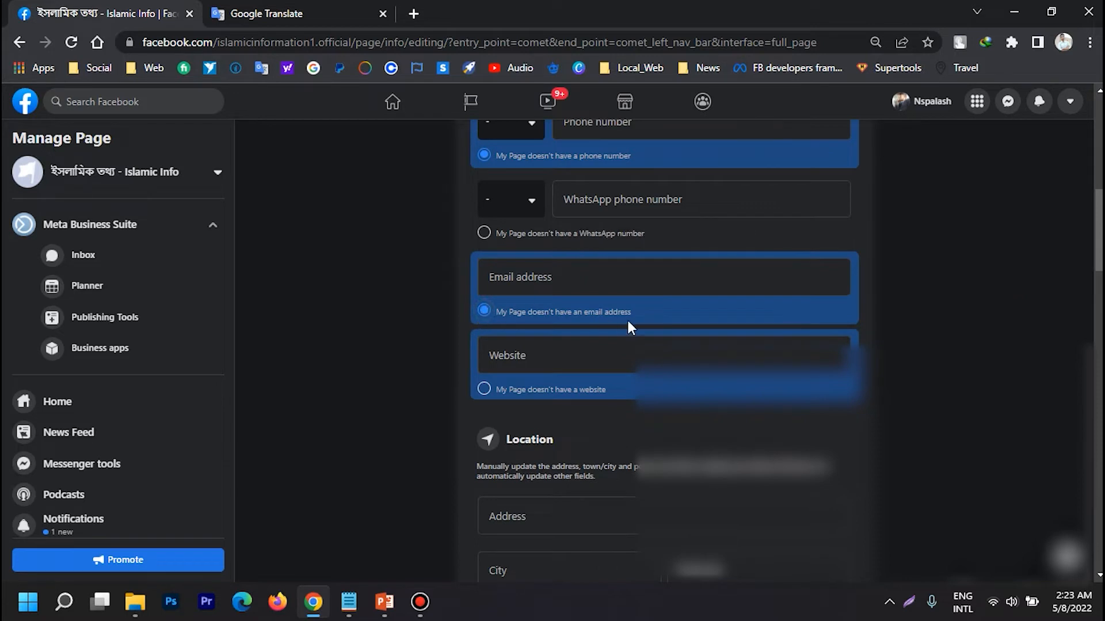
pyautogui.click(484, 389)
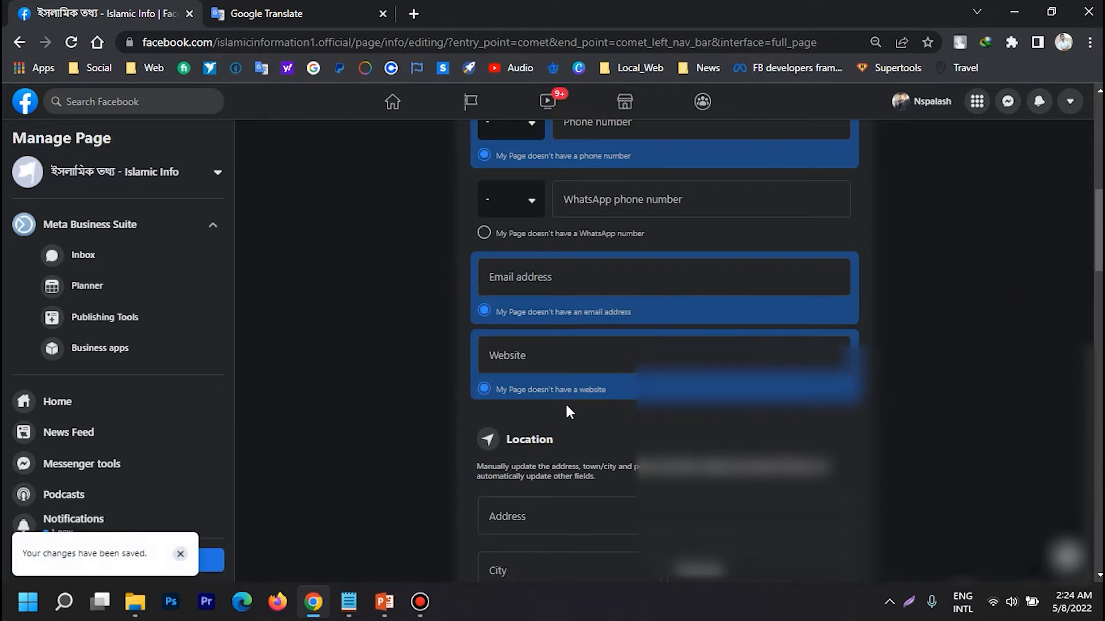
# Step: Fill in the page's Location details with its address, city and postcode, and save them
pyautogui.scroll(-3, 992, 316)
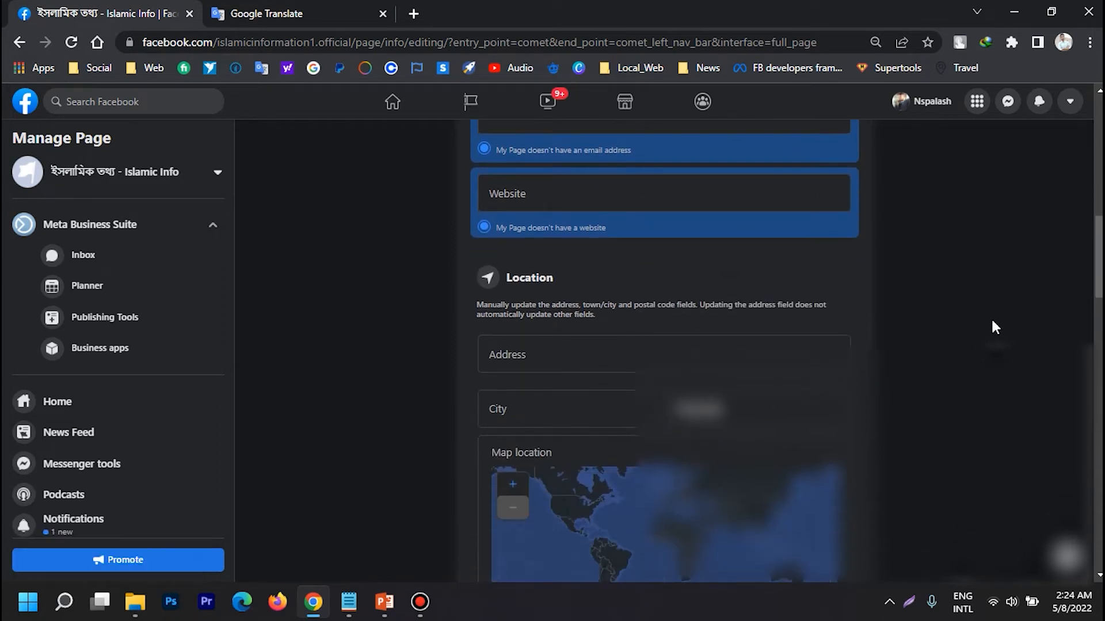
pyautogui.scroll(-2, 991, 316)
pyautogui.click(547, 265)
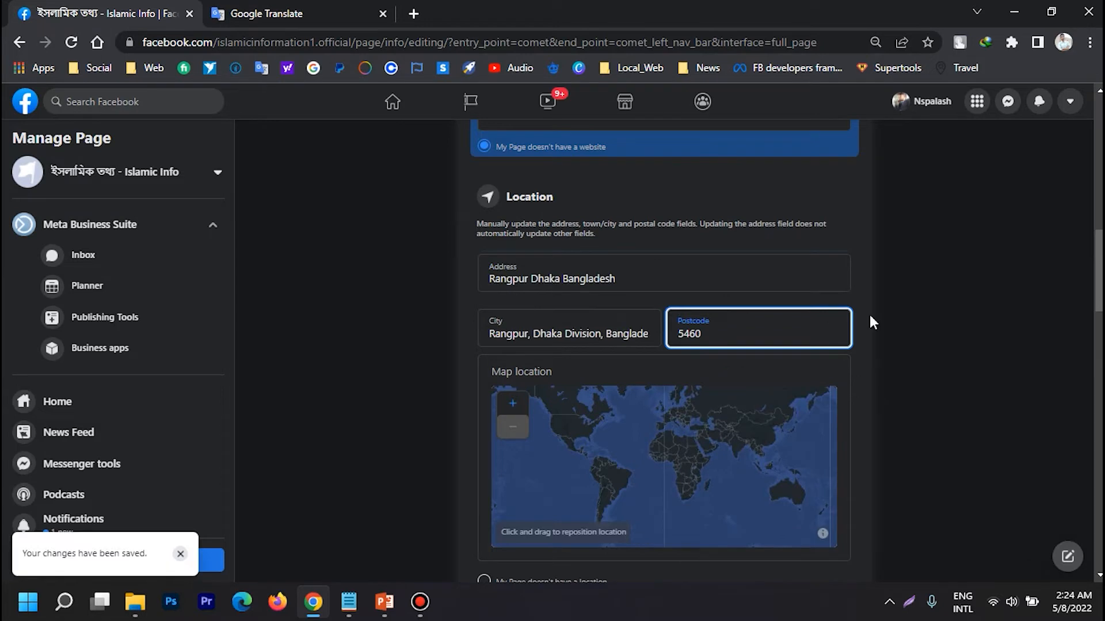
pyautogui.click(897, 314)
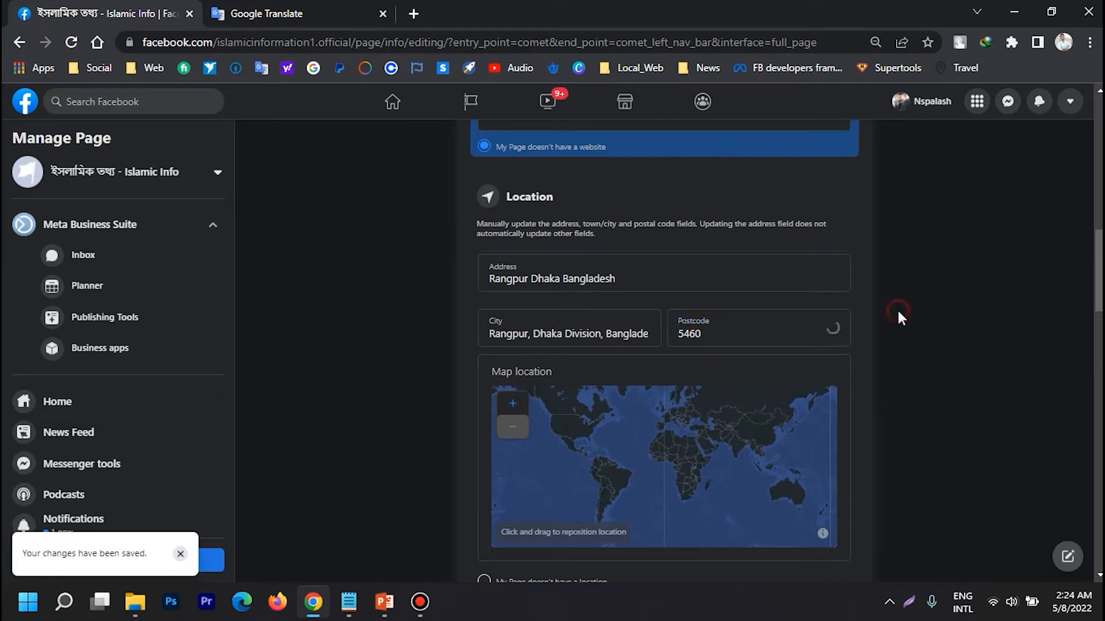
# Step: Set the page's business hours to Always open
pyautogui.scroll(-3, 898, 313)
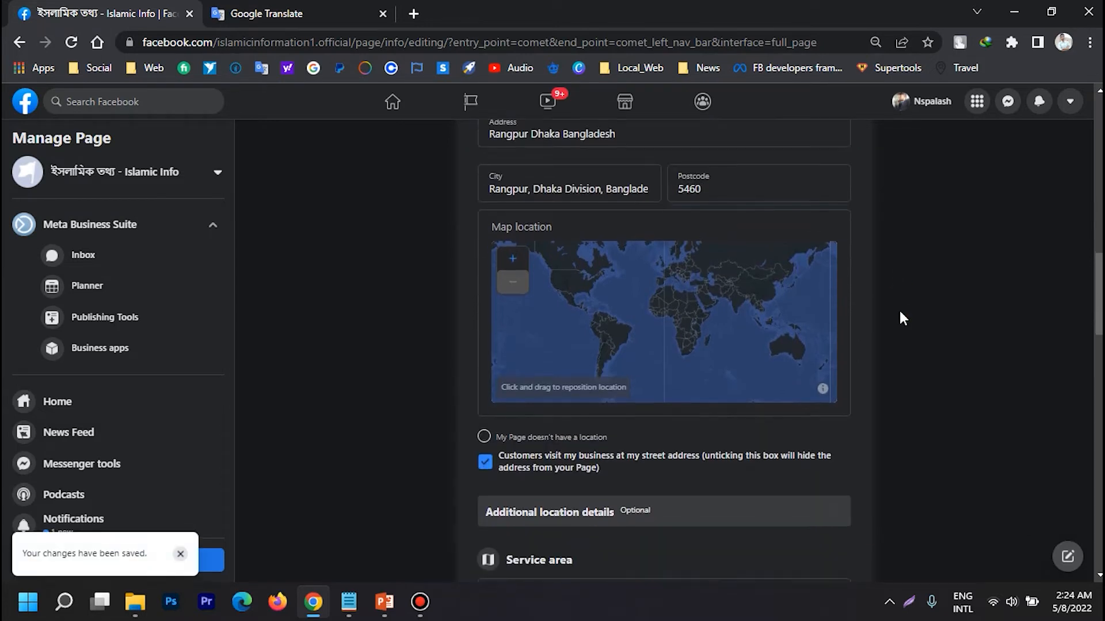
pyautogui.scroll(-2, 901, 314)
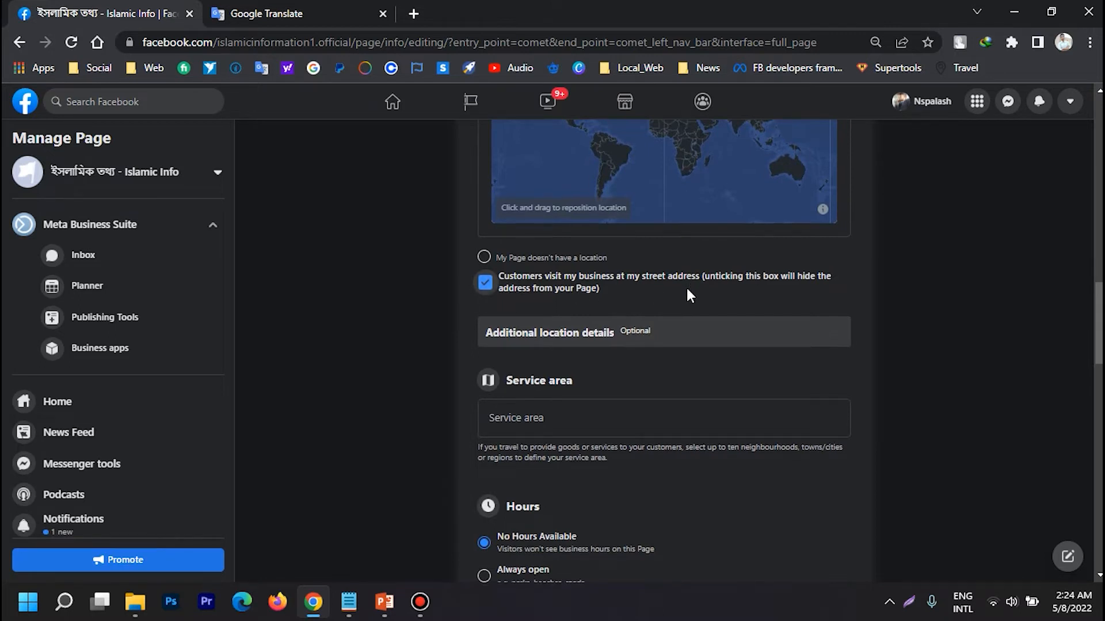
pyautogui.scroll(-1, 686, 286)
pyautogui.scroll(-2, 773, 315)
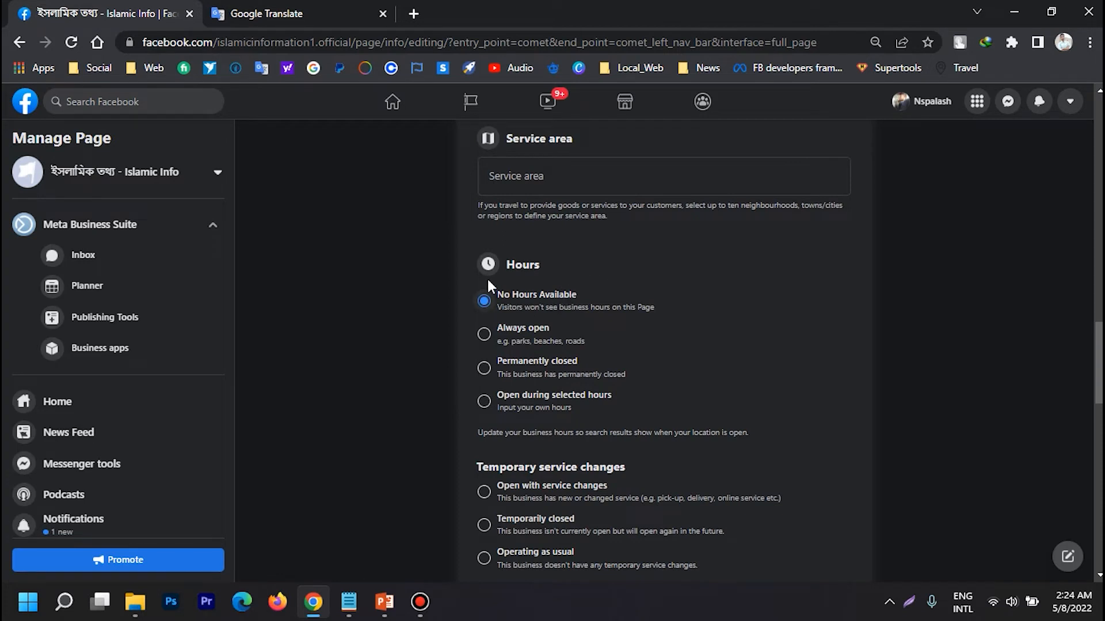
pyautogui.click(483, 338)
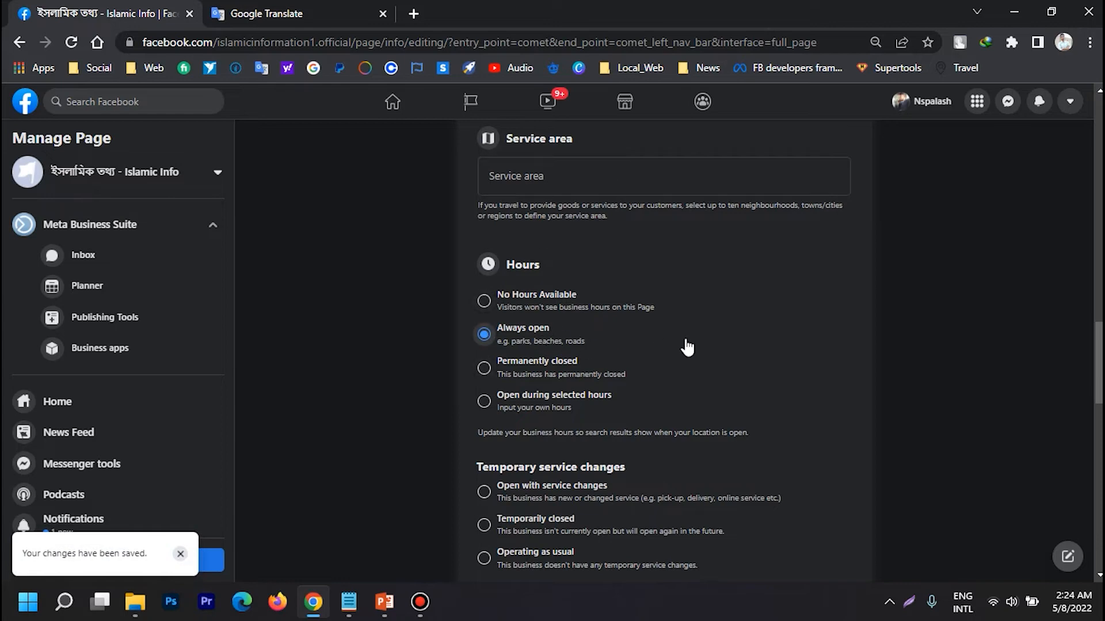
# Step: Fill the Impressum from the notes with "Insha-Allah you will get the highest quality video in our Page." and its Bangla version
pyautogui.scroll(-2, 685, 343)
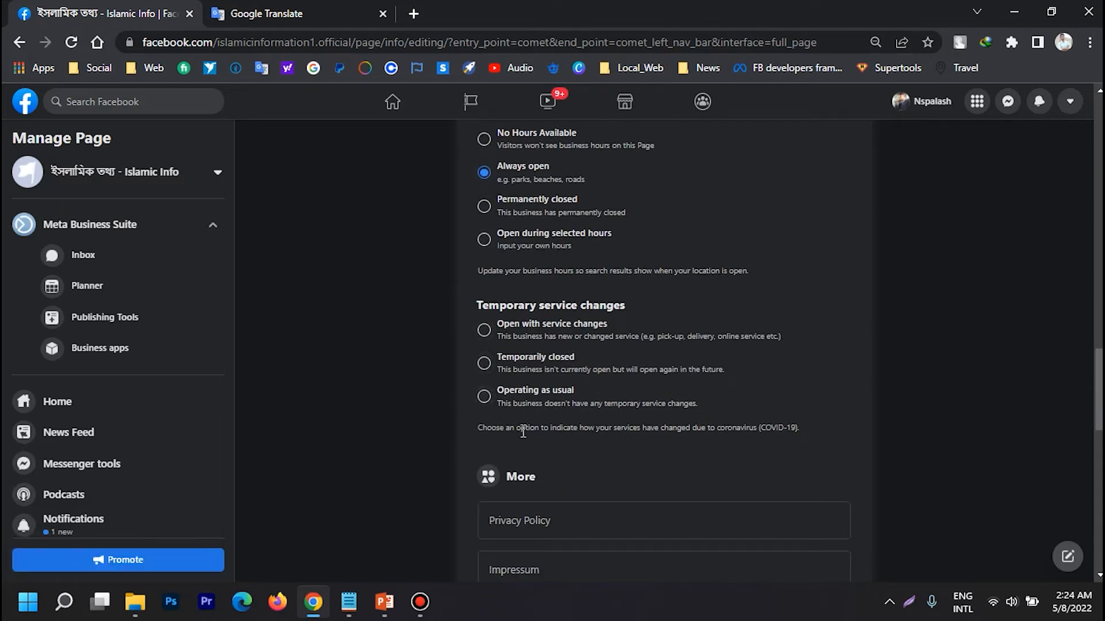
pyautogui.scroll(-5, 526, 439)
pyautogui.click(547, 247)
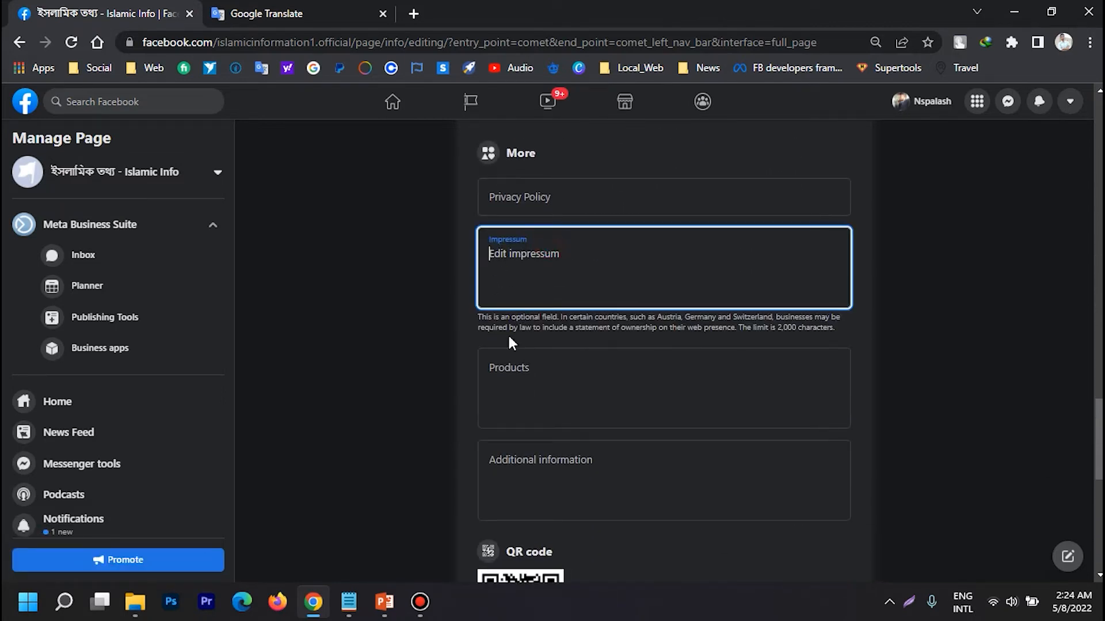
pyautogui.click(351, 602)
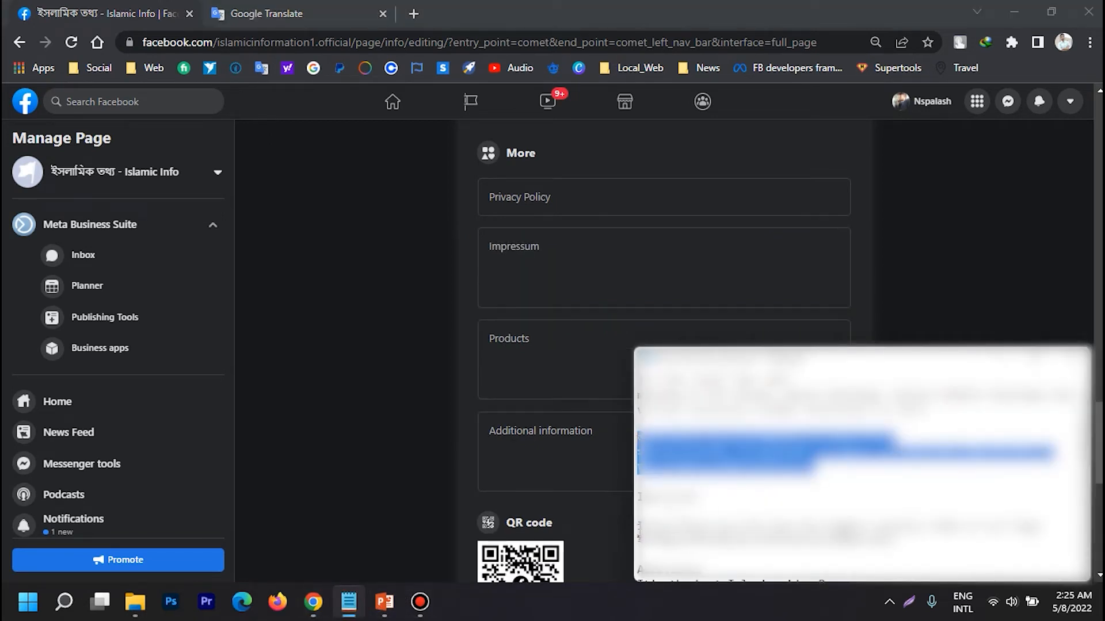
pyautogui.moveTo(639, 527); pyautogui.dragTo(638, 555)
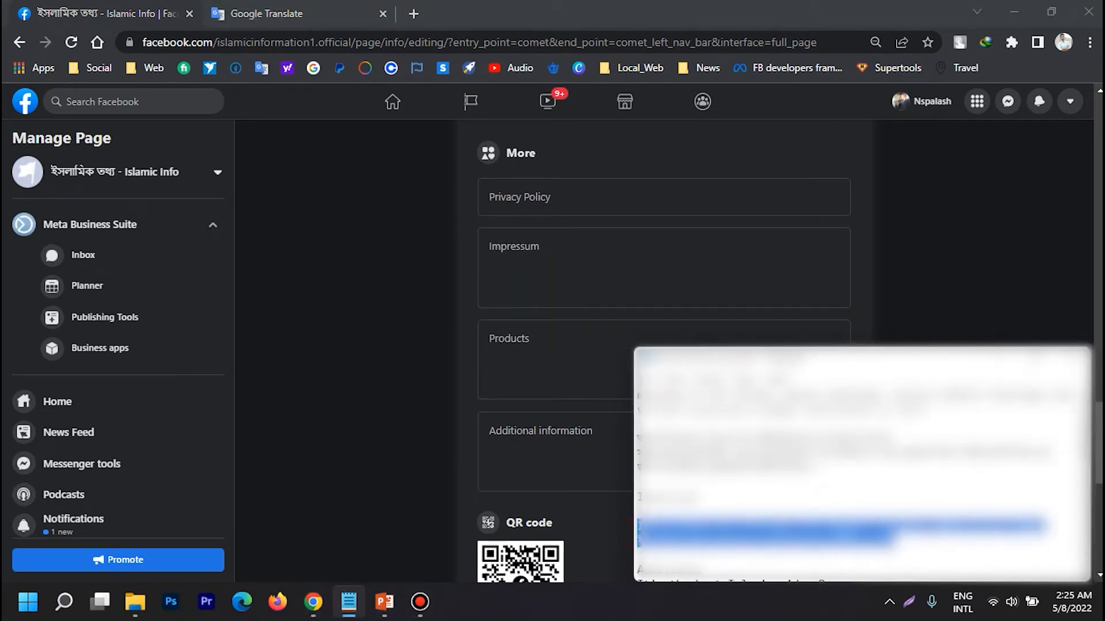
pyautogui.click(510, 254)
pyautogui.write('Insha-Allah you will get the highest quality video in our Page. ইনশাআল্লাহ আপনি আমাদের পেজে সর্বোচ্চ মানের ভিডিও পাবেন।')
pyautogui.click(921, 293)
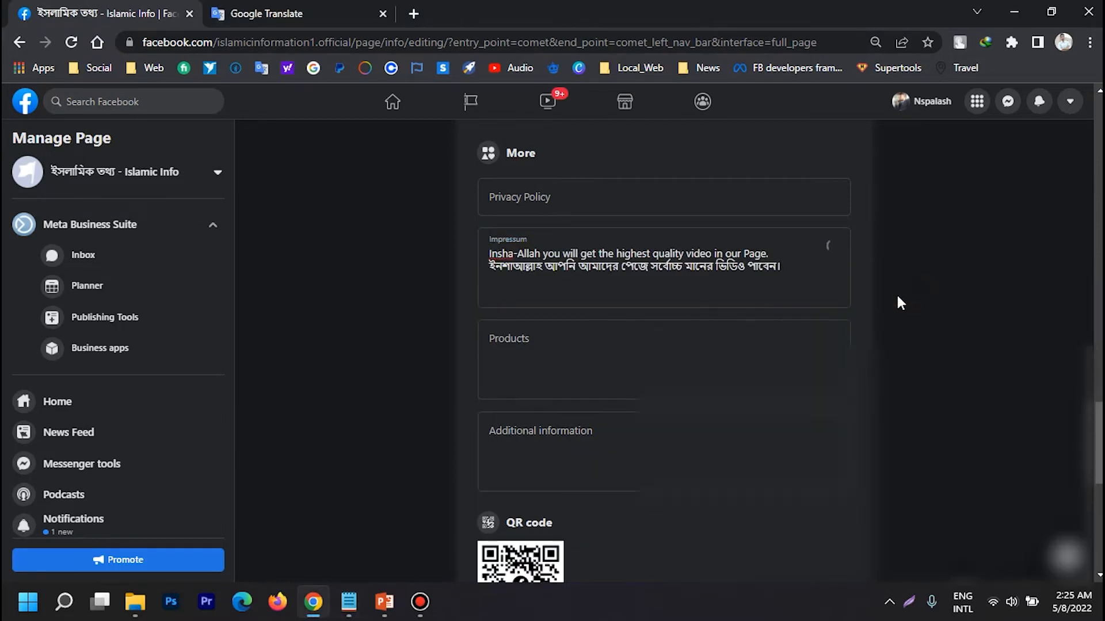
# Step: Fill the Additional information from the notes with the prepared text introducing "It's the best Islamic video Page." and its Bangla and English topic list
pyautogui.scroll(-3, 895, 301)
pyautogui.click(565, 183)
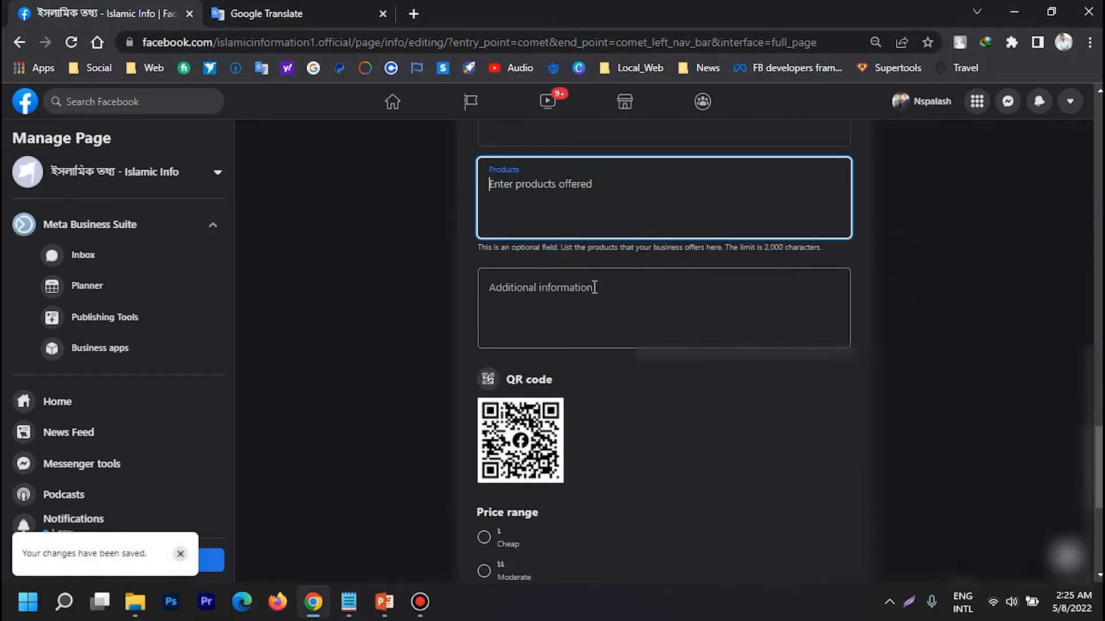
pyautogui.click(567, 298)
pyautogui.click(907, 282)
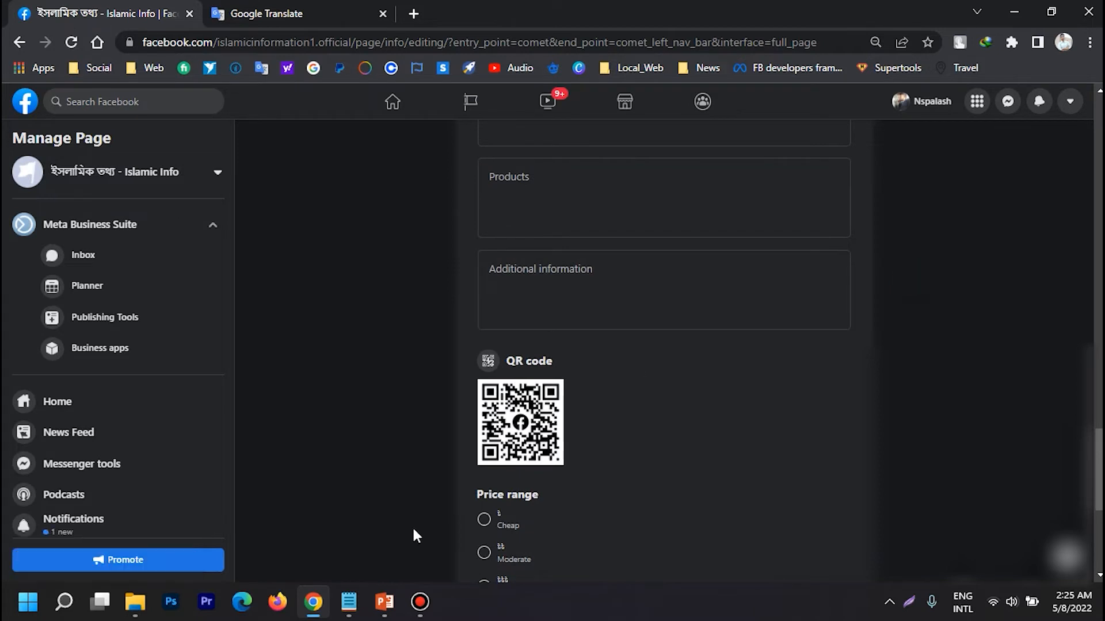
pyautogui.click(348, 602)
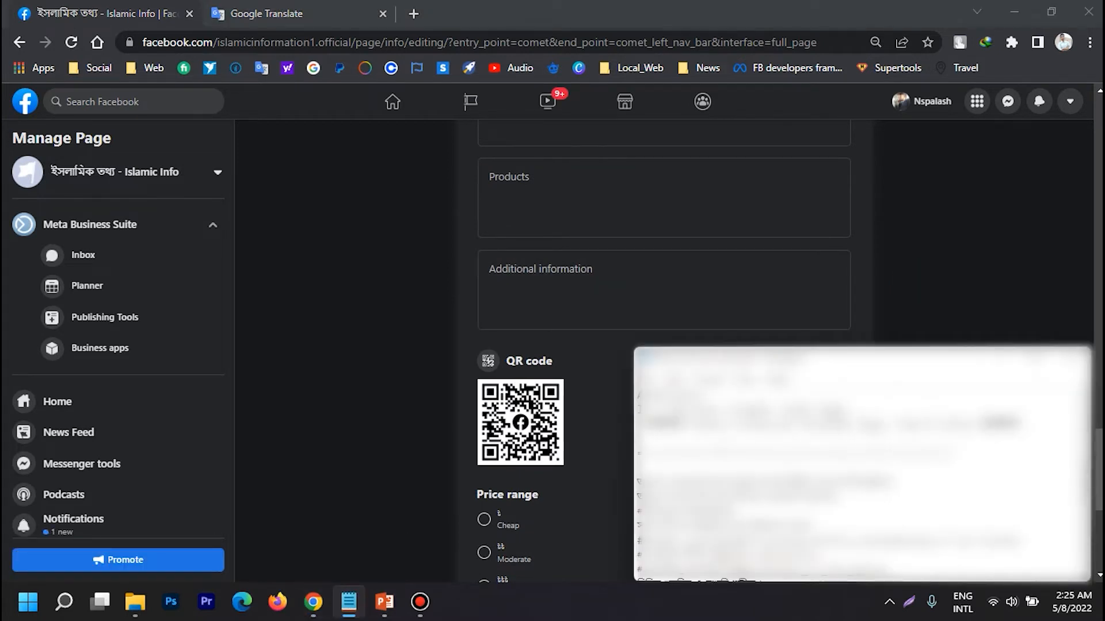
pyautogui.scroll(1, 862, 465)
pyautogui.moveTo(639, 437); pyautogui.dragTo(639, 525)
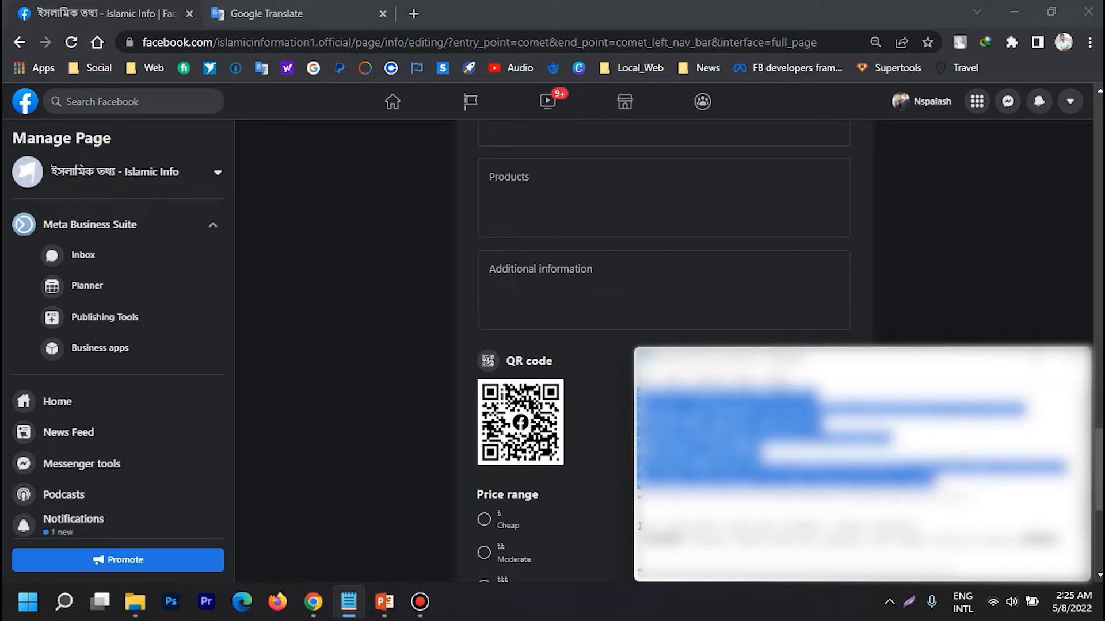
pyautogui.scroll(3, 852, 466)
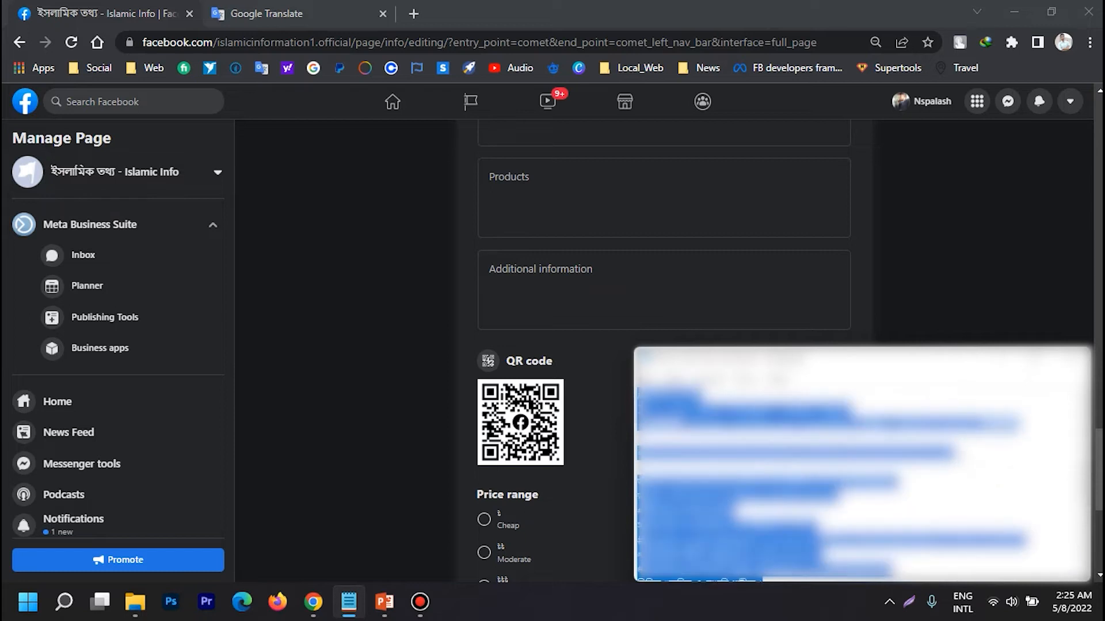
pyautogui.scroll(-5, 851, 466)
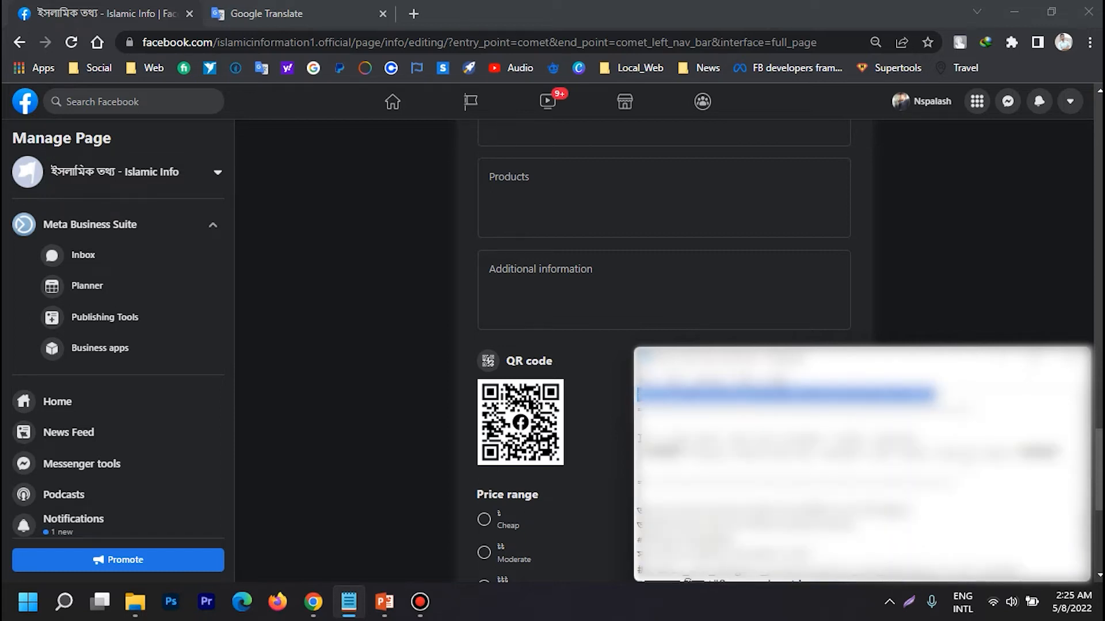
pyautogui.scroll(5, 852, 466)
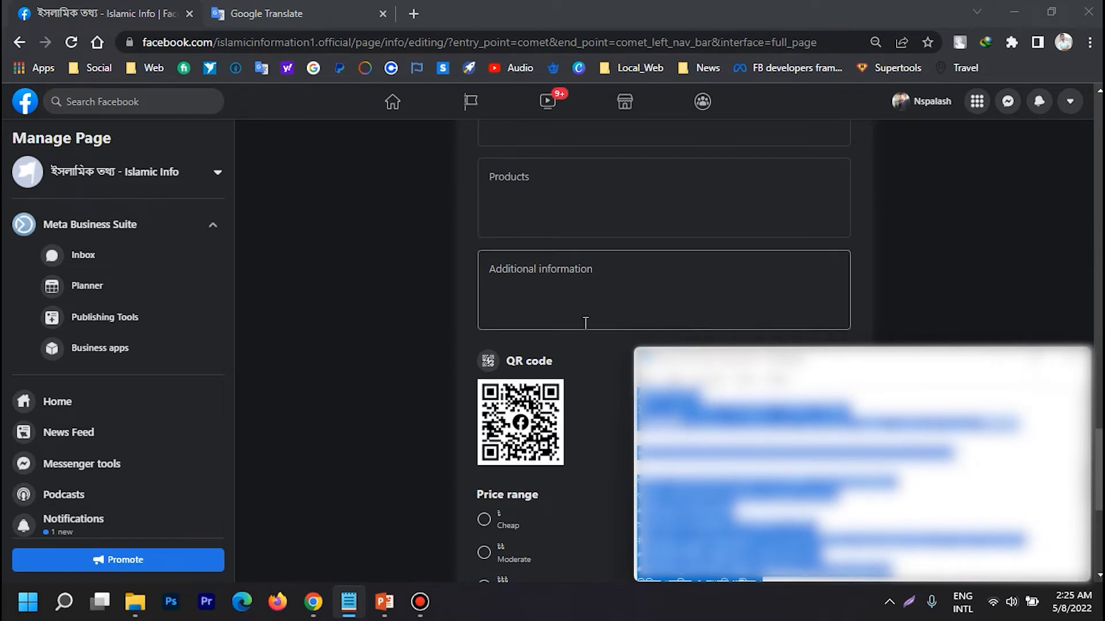
pyautogui.click(543, 282)
pyautogui.hotkey('ctrl', 'v')
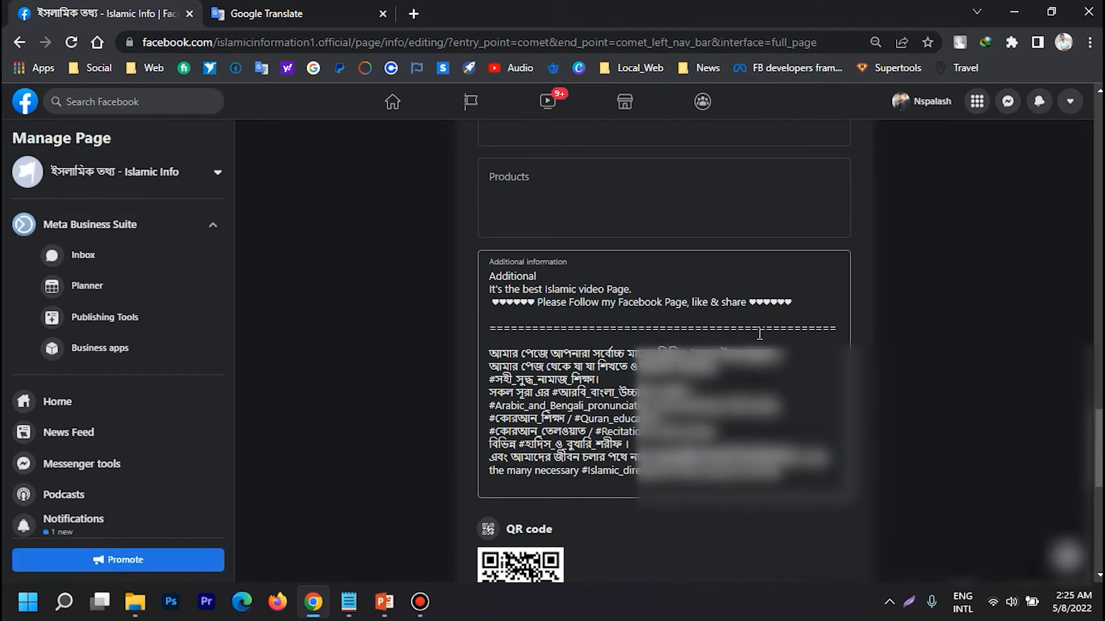
# Step: Set the page's price range to Not applicable
pyautogui.scroll(-5, 944, 253)
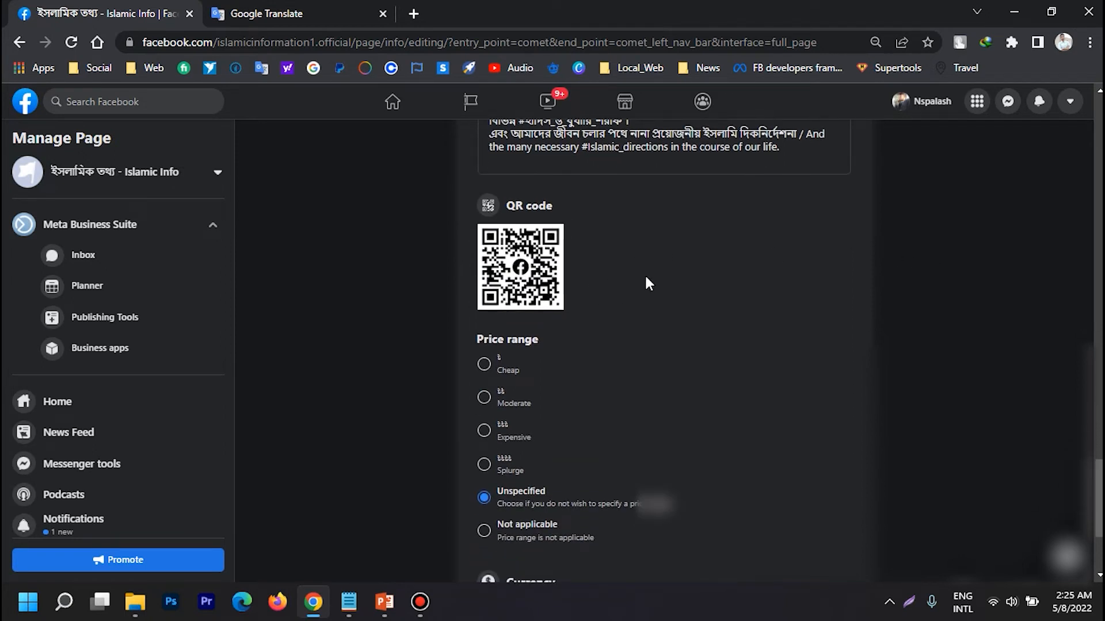
pyautogui.scroll(-2, 646, 282)
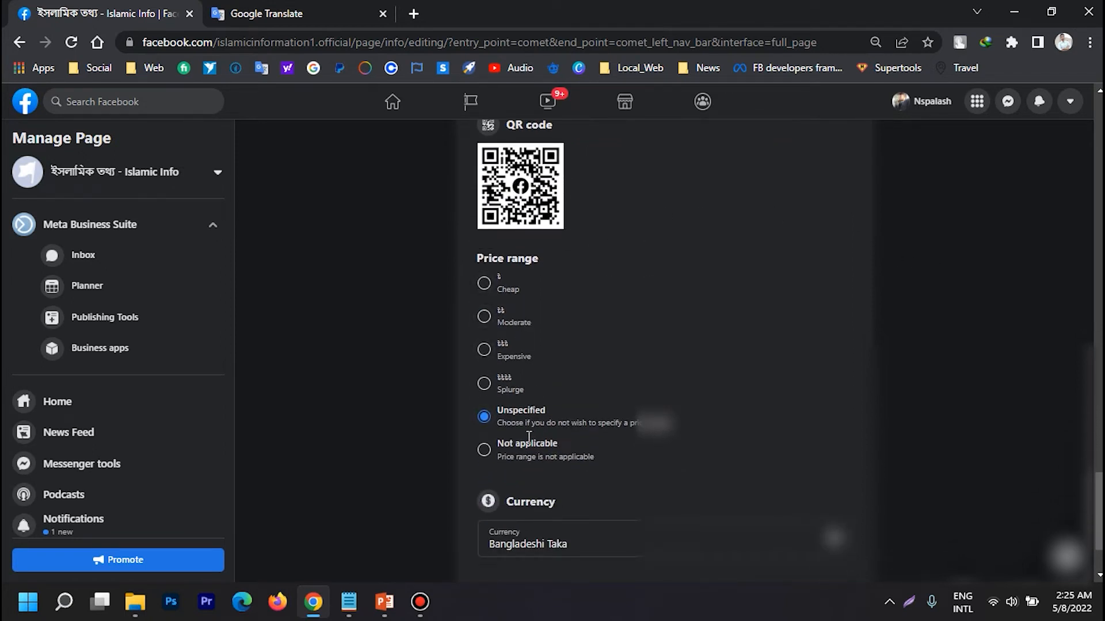
pyautogui.click(484, 450)
pyautogui.scroll(-1, 869, 357)
pyautogui.scroll(-1, 871, 356)
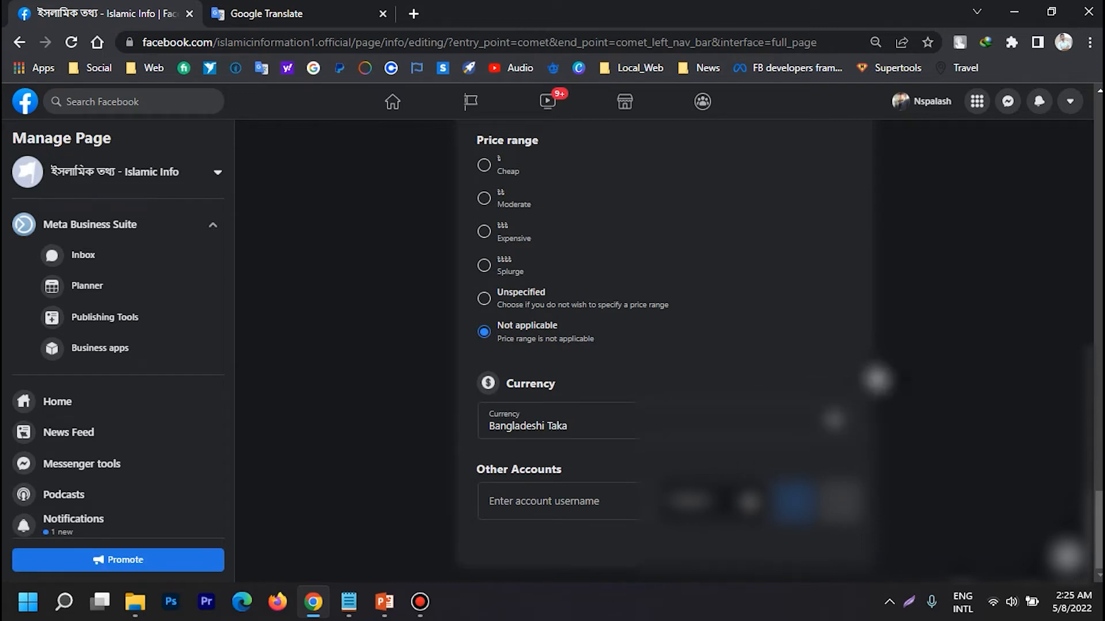
pyautogui.click(600, 506)
pyautogui.click(963, 385)
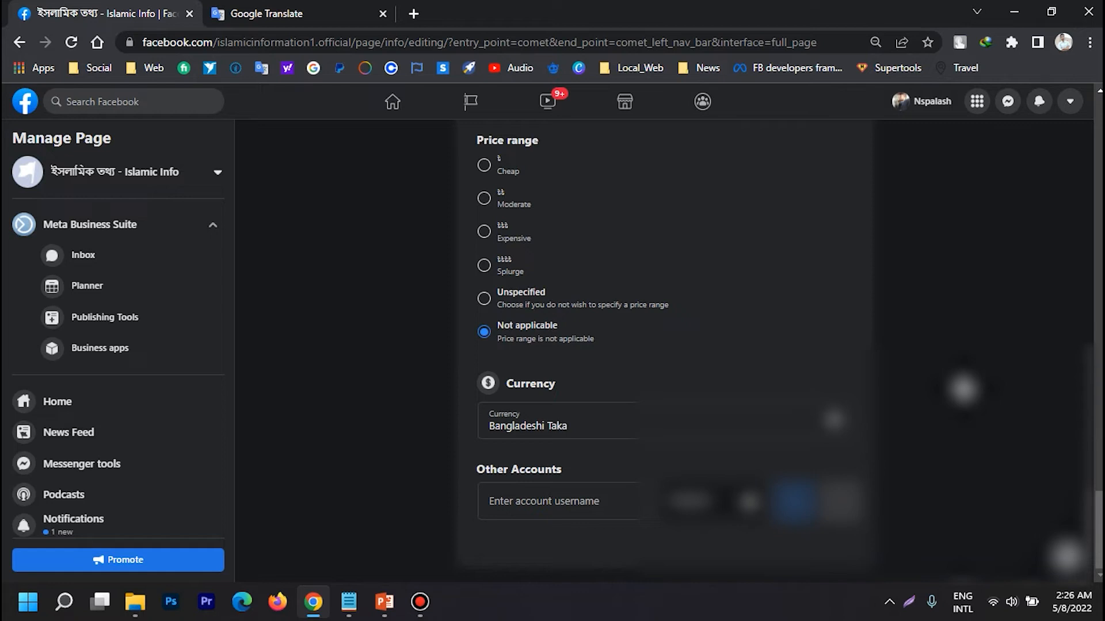
pyautogui.click(693, 501)
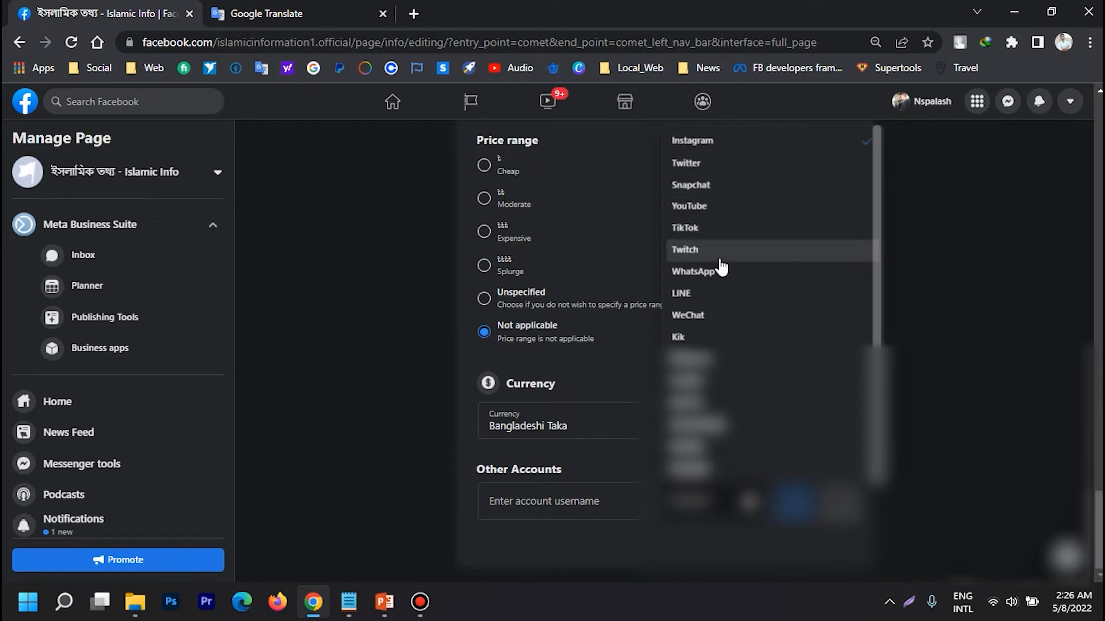
pyautogui.click(704, 206)
pyautogui.click(569, 492)
pyautogui.click(901, 398)
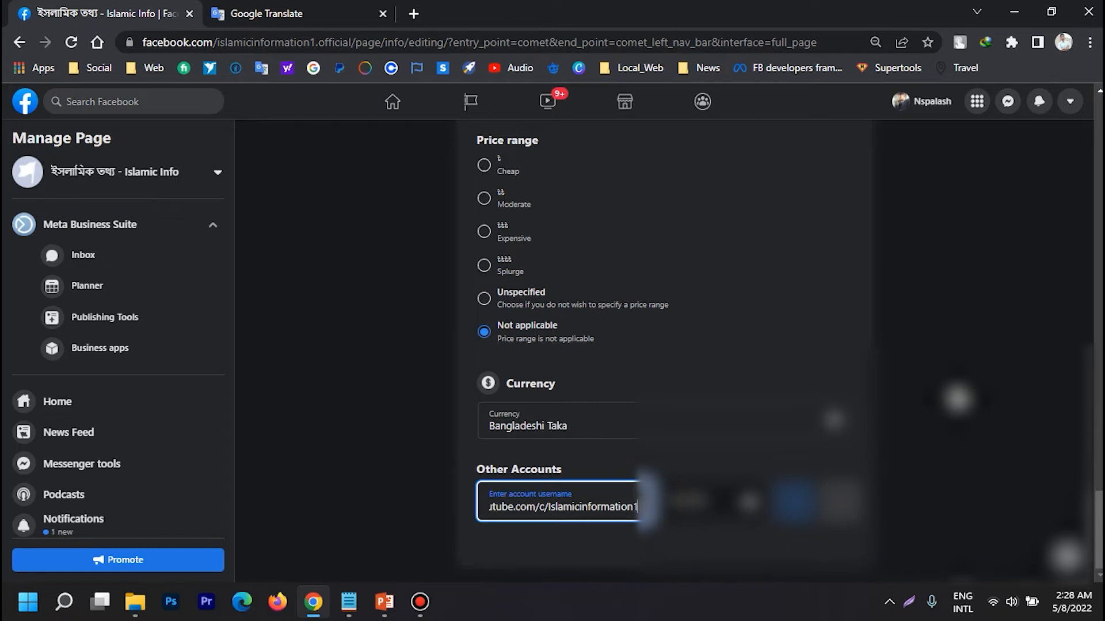
pyautogui.press('Return')
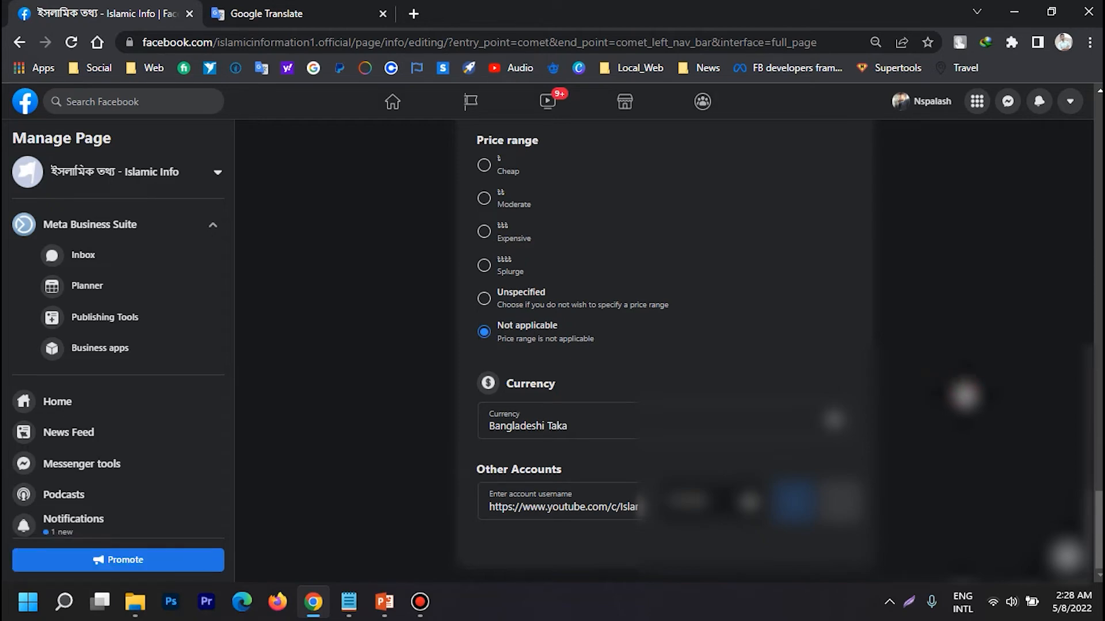
# Step: Replace the page description with the full English paragraph from the notes beginning "You can learn and know", and save it
pyautogui.scroll(20, 965, 395)
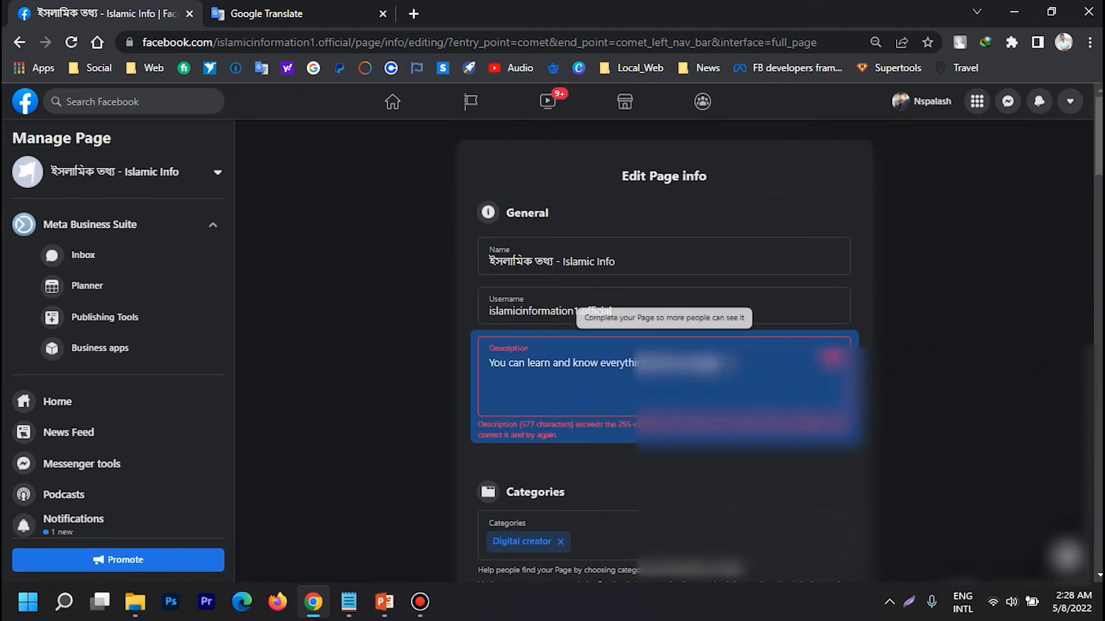
pyautogui.click(730, 364)
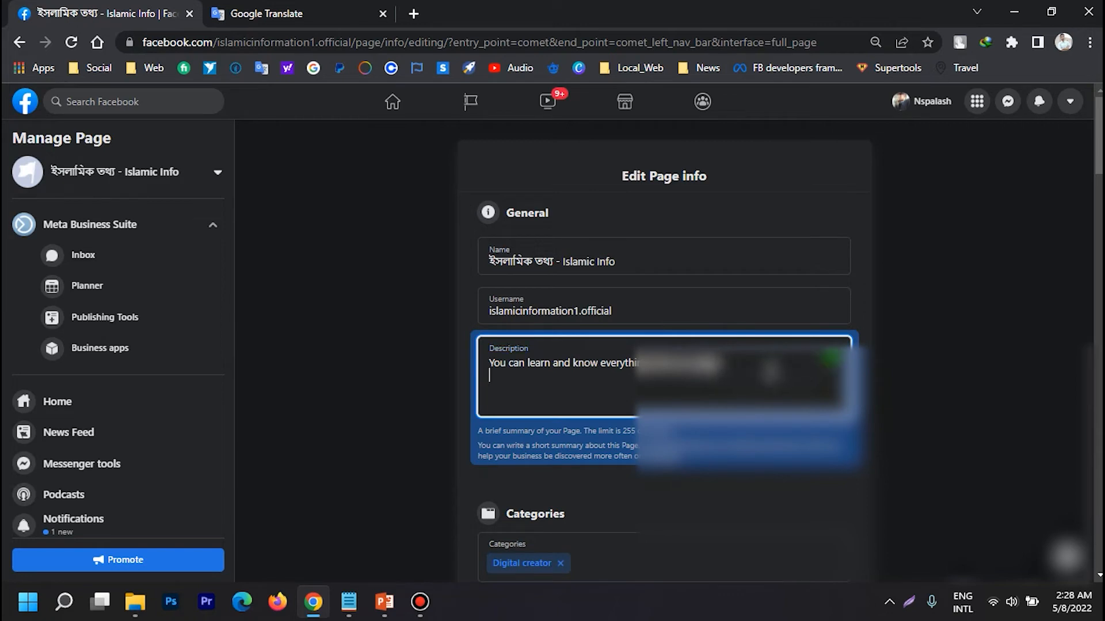
pyautogui.click(349, 602)
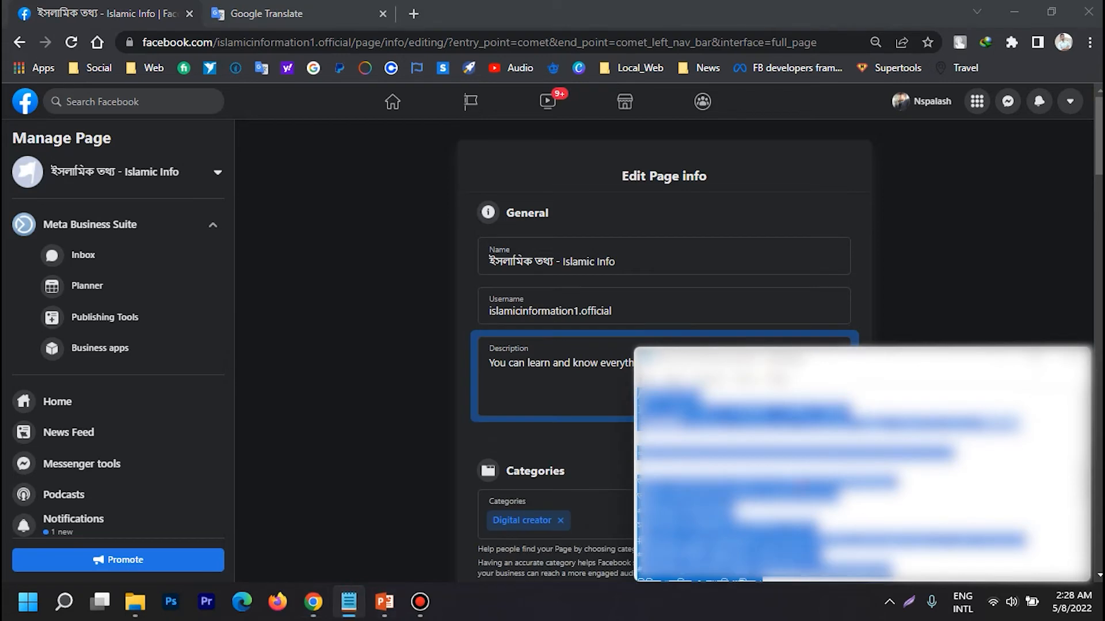
pyautogui.scroll(-6, 800, 483)
pyautogui.moveTo(814, 555); pyautogui.dragTo(632, 526)
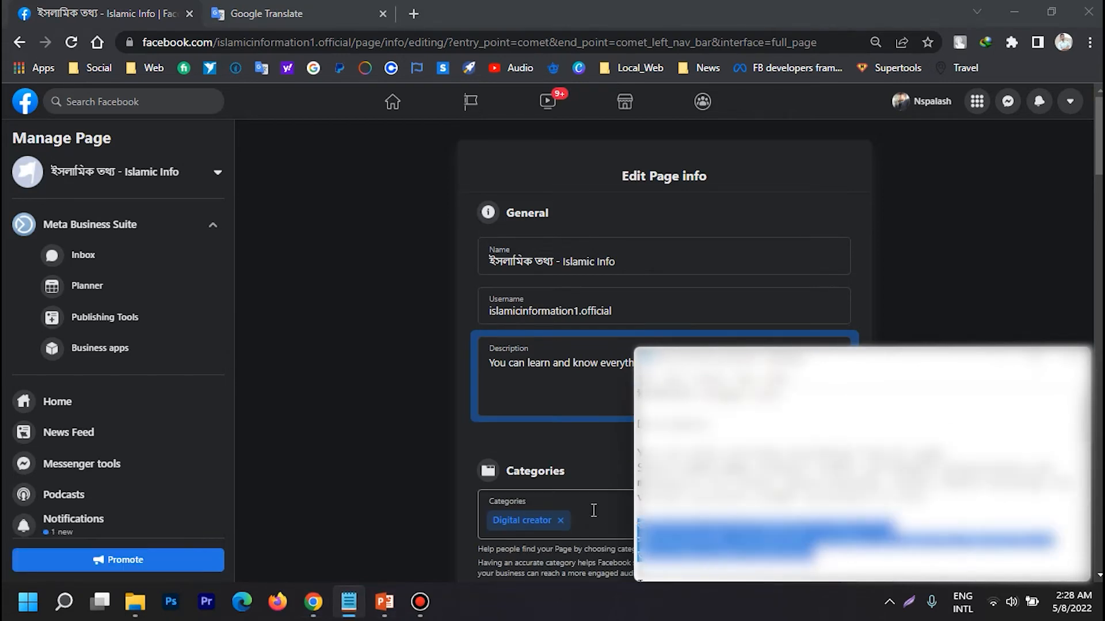
pyautogui.click(418, 475)
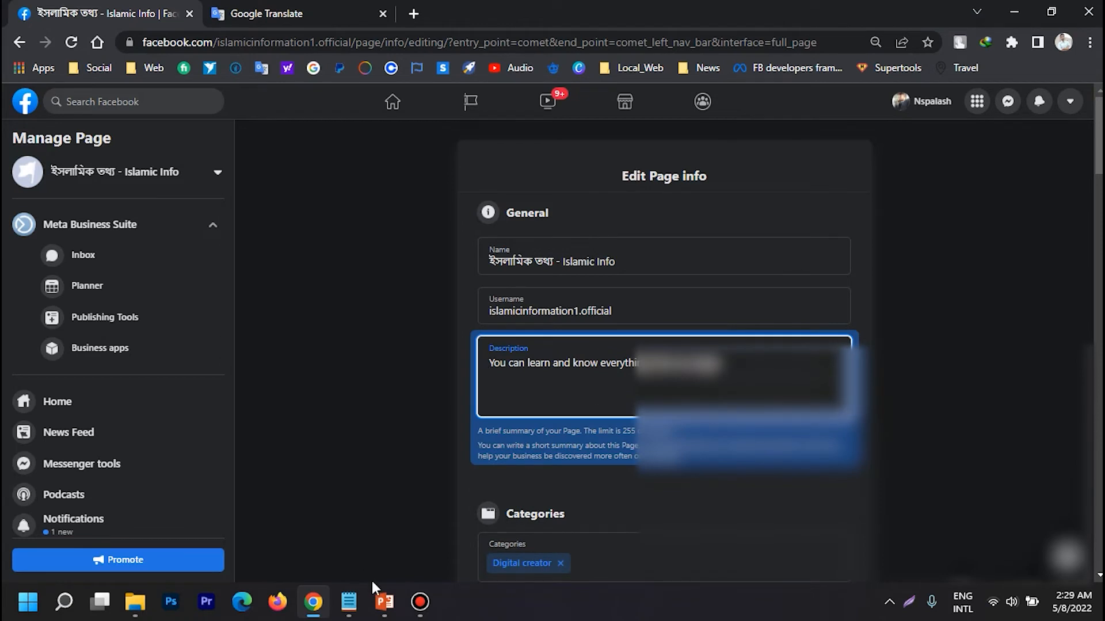
pyautogui.click(350, 599)
pyautogui.moveTo(816, 555); pyautogui.dragTo(711, 541)
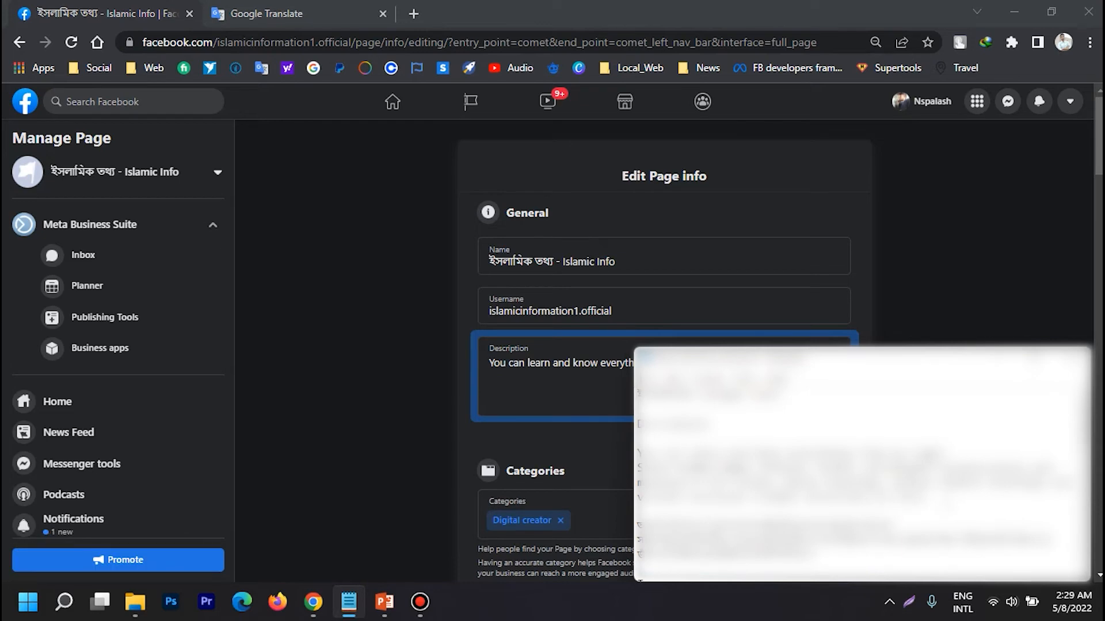
pyautogui.moveTo(928, 498); pyautogui.dragTo(637, 455)
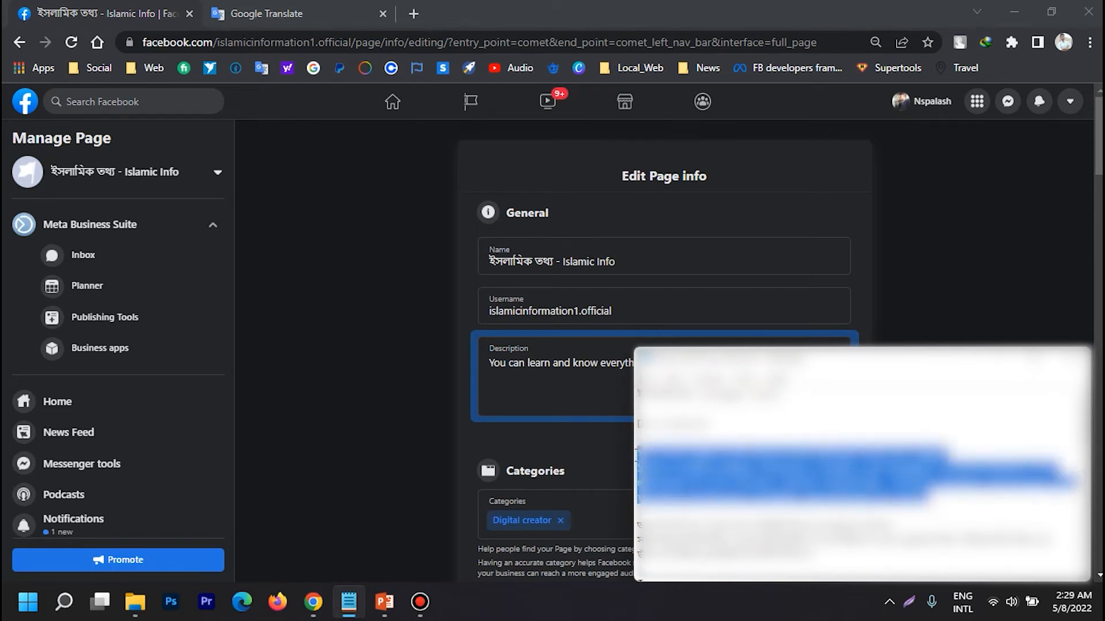
pyautogui.click(573, 412)
pyautogui.hotkey('ctrl', 'a')
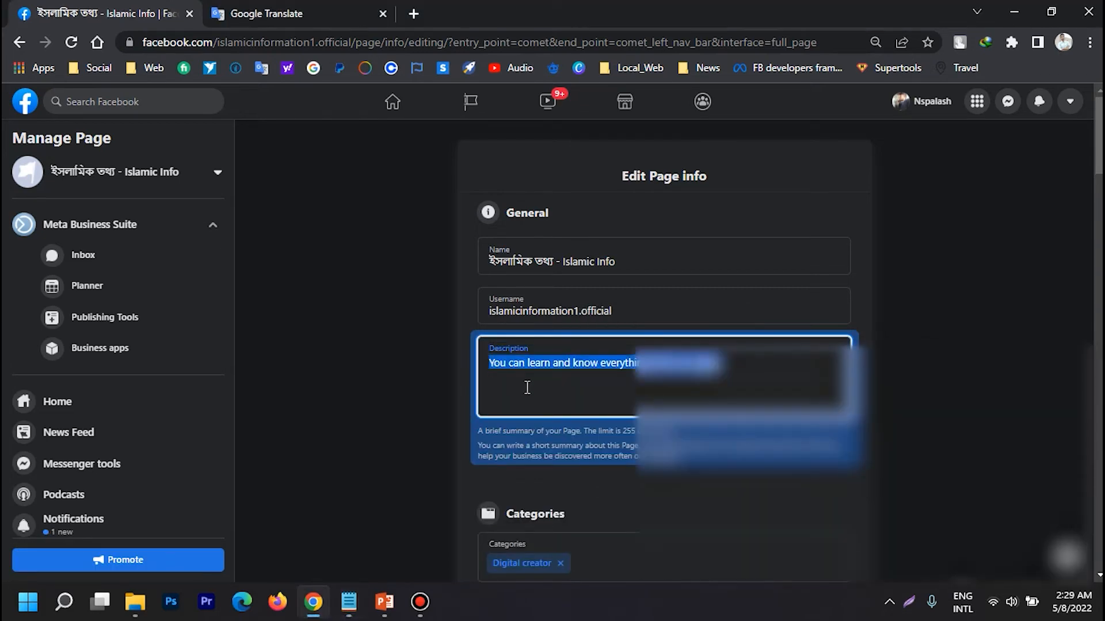
pyautogui.hotkey('ctrl', 'v')
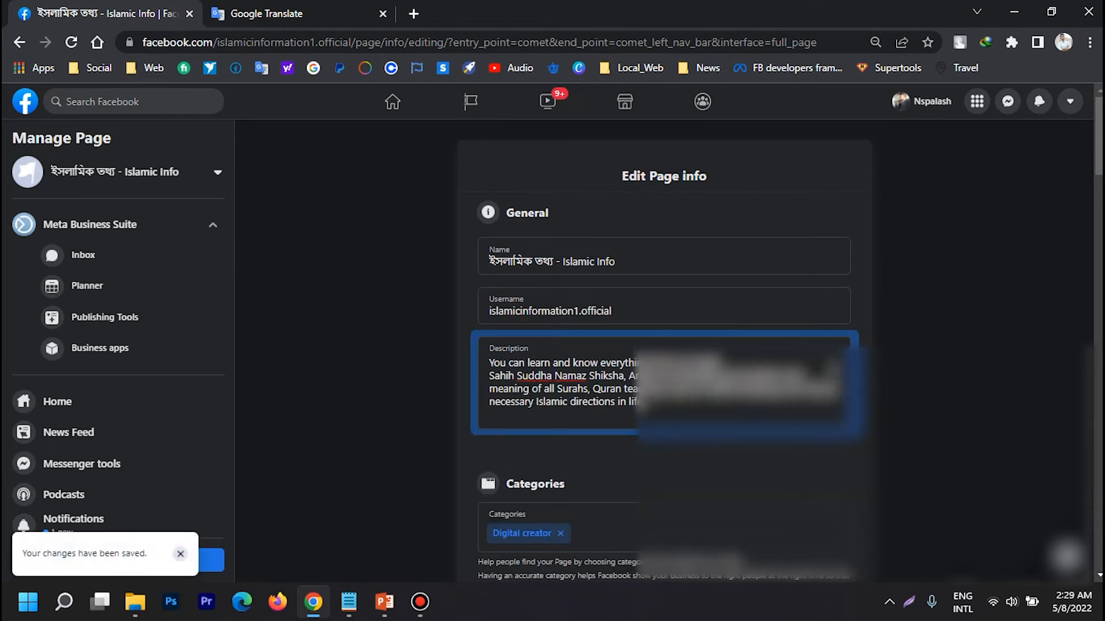
# Step: Look over the completed page info and open the page's Settings
pyautogui.scroll(-10, 990, 331)
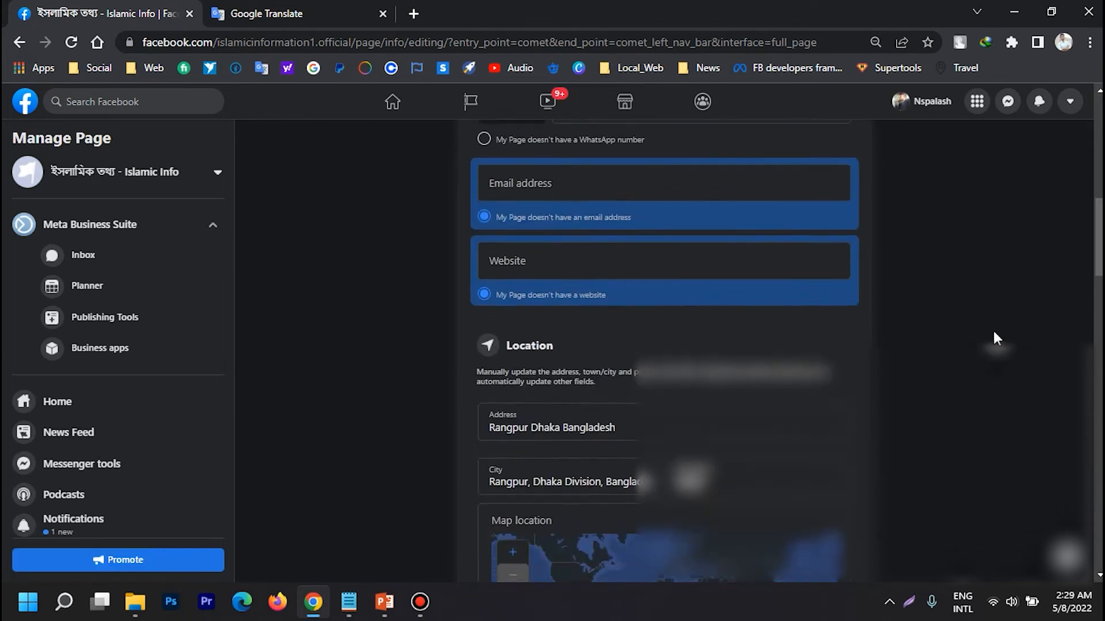
pyautogui.scroll(3, 992, 329)
pyautogui.scroll(-8, 992, 329)
pyautogui.scroll(15, 996, 345)
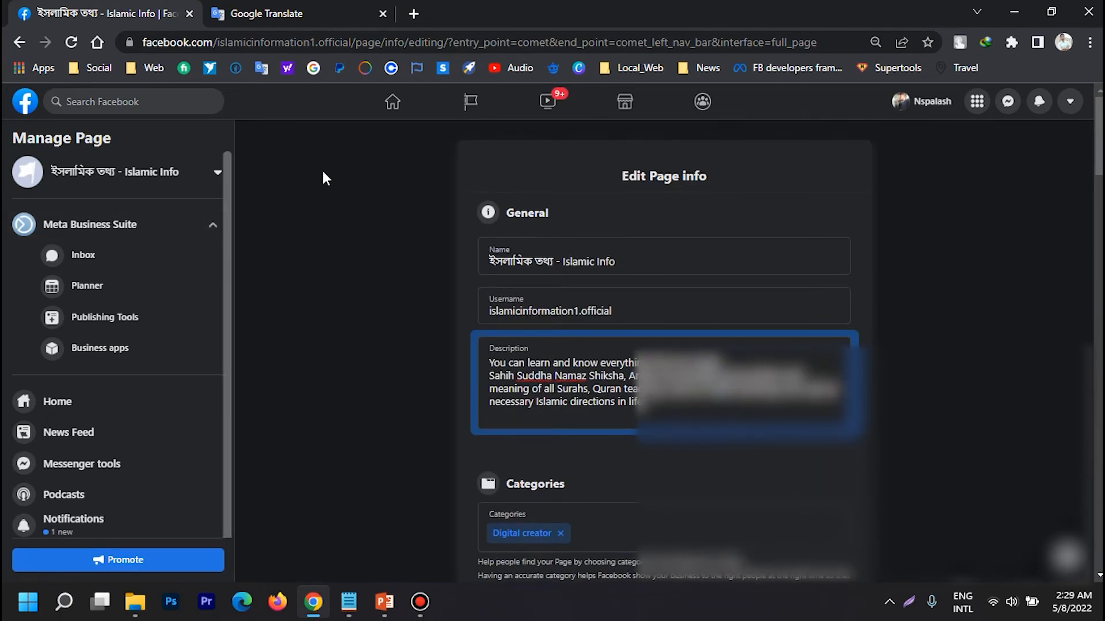
pyautogui.scroll(-1, 148, 432)
pyautogui.scroll(-2, 147, 432)
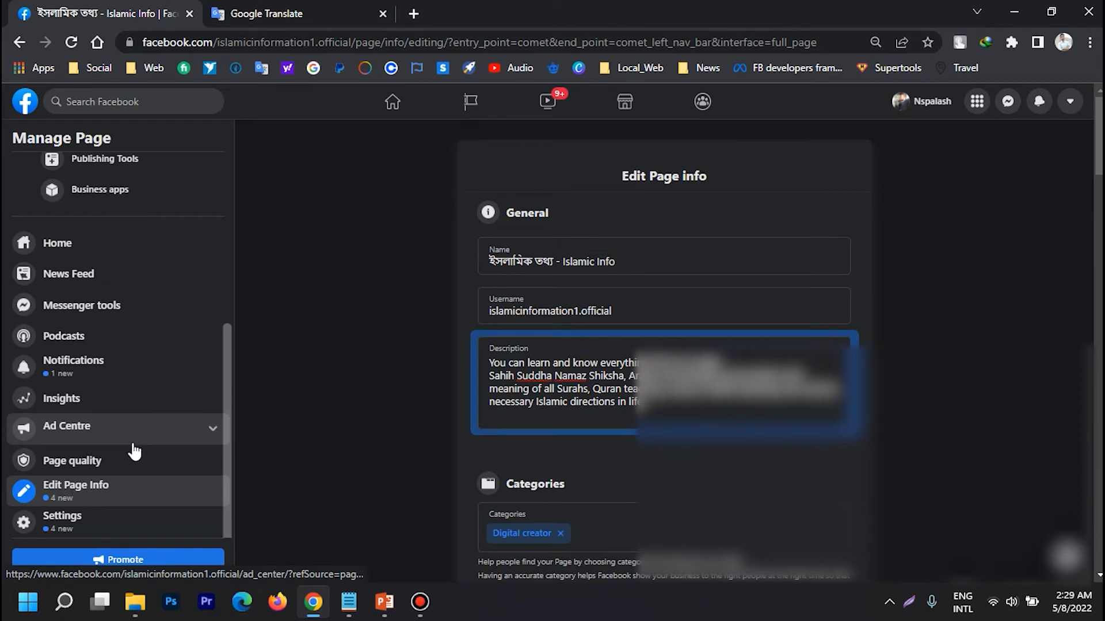
pyautogui.click(67, 518)
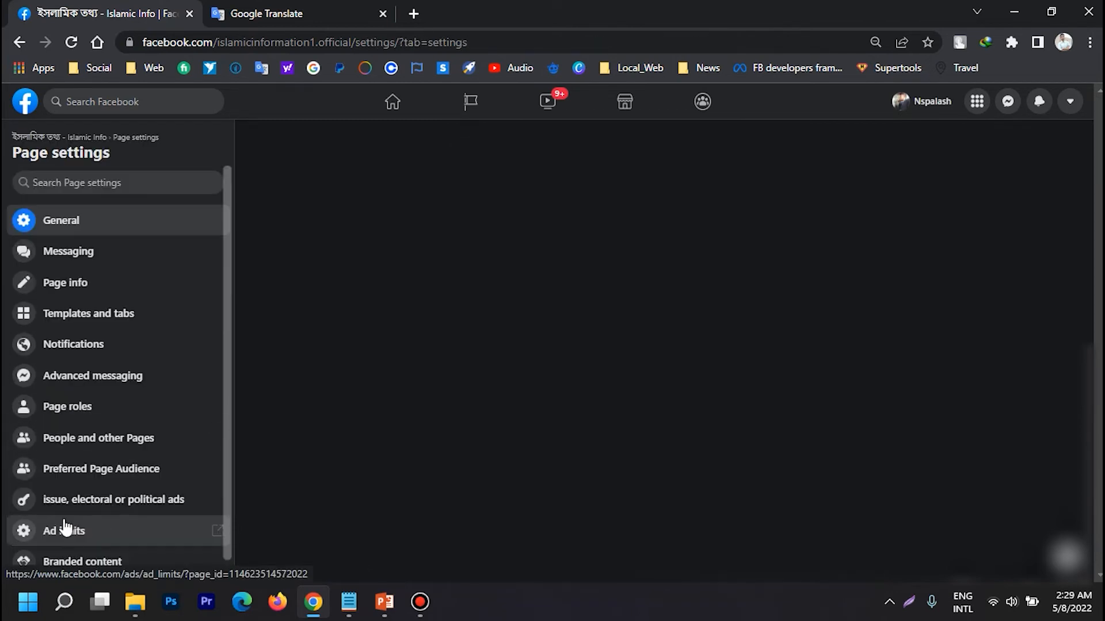
# Step: Set Visitor posts to "Disable posts by other people on the Page" in the General settings and save the change
pyautogui.scroll(-4, 734, 285)
pyautogui.scroll(4, 697, 356)
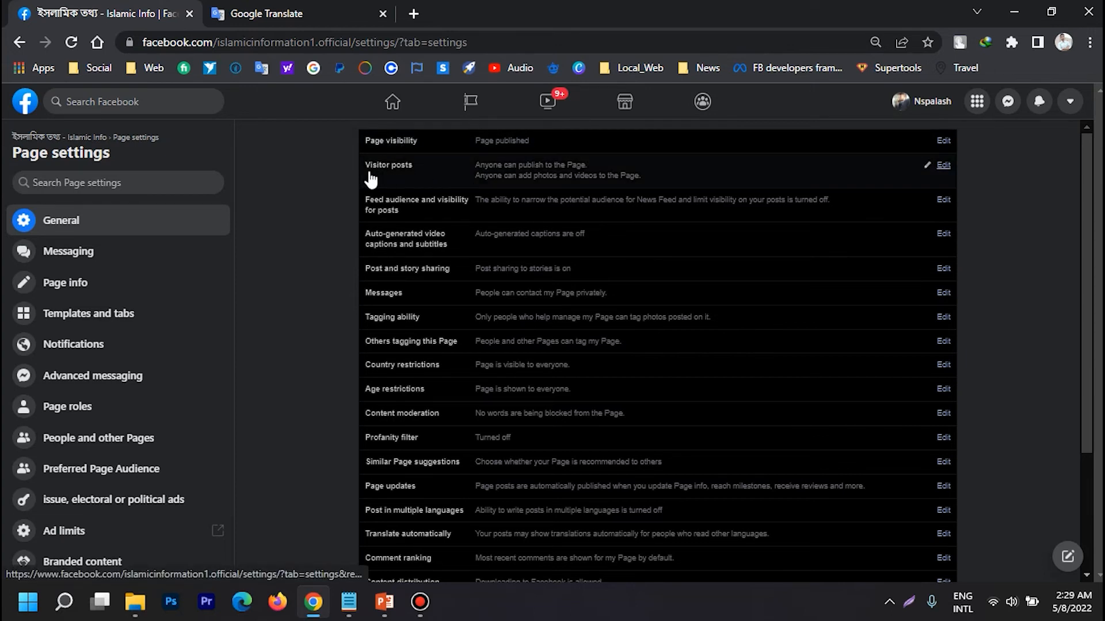
pyautogui.click(942, 167)
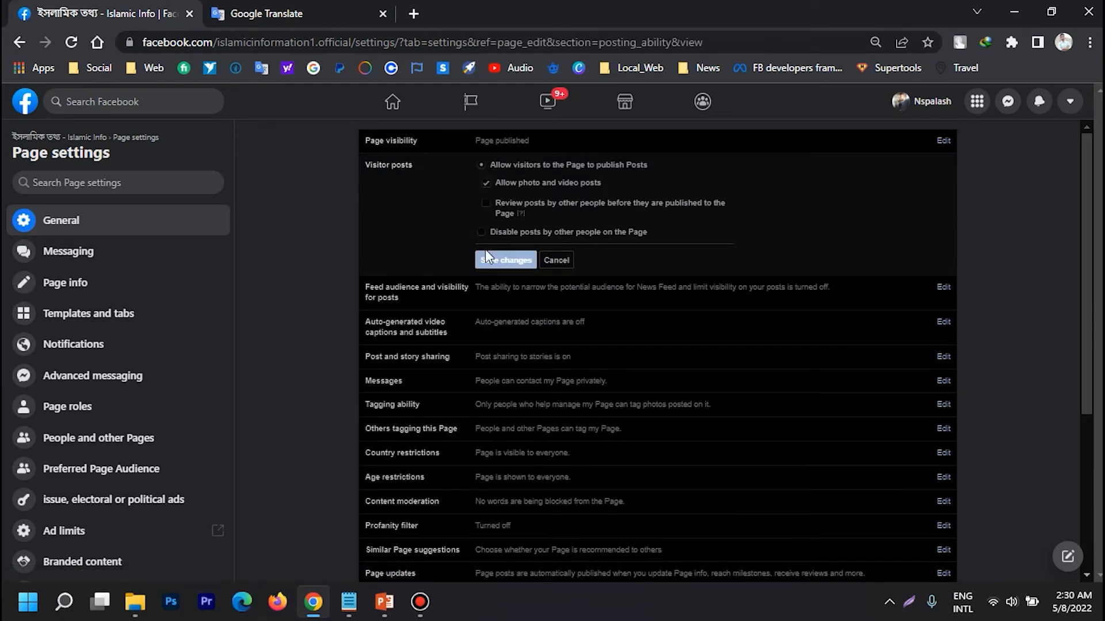
pyautogui.click(481, 232)
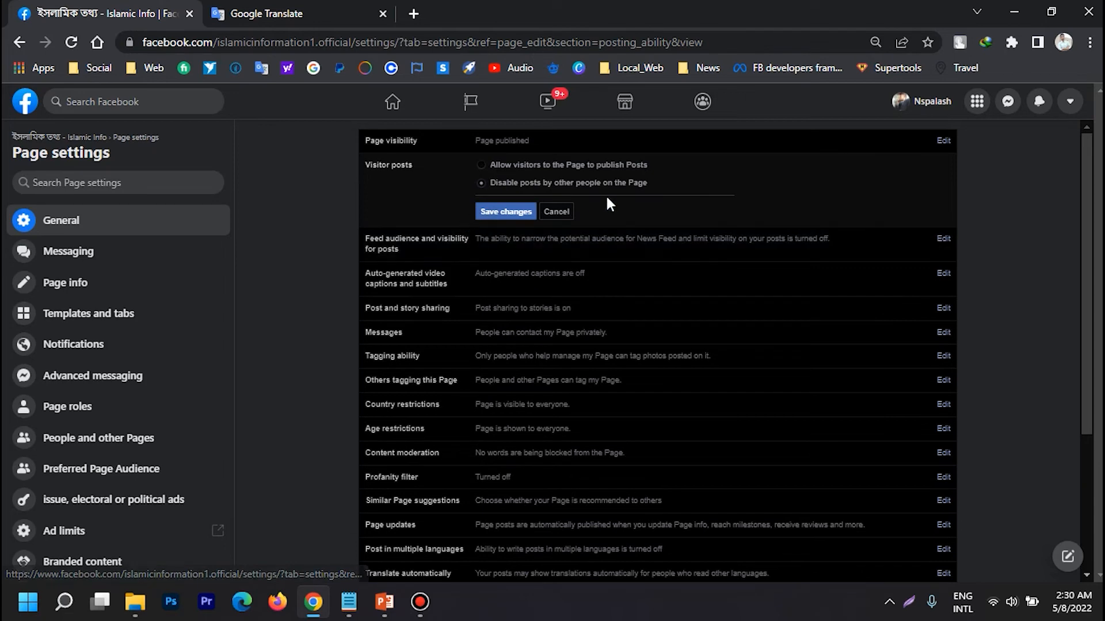
pyautogui.click(517, 212)
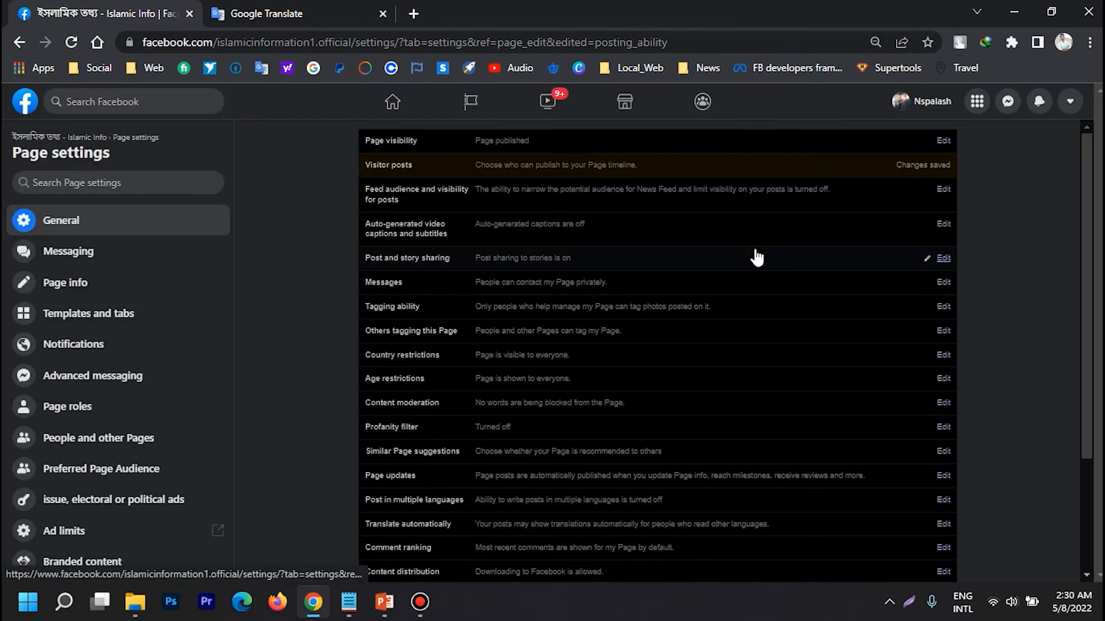
pyautogui.scroll(-3, 707, 302)
pyautogui.scroll(3, 707, 304)
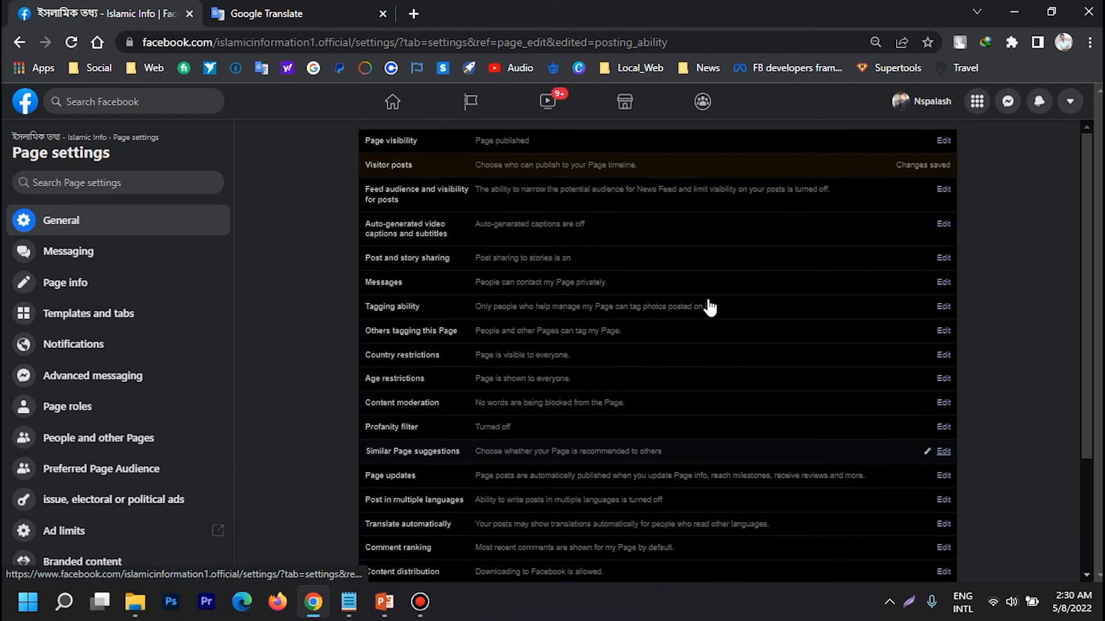
pyautogui.scroll(-4, 81, 489)
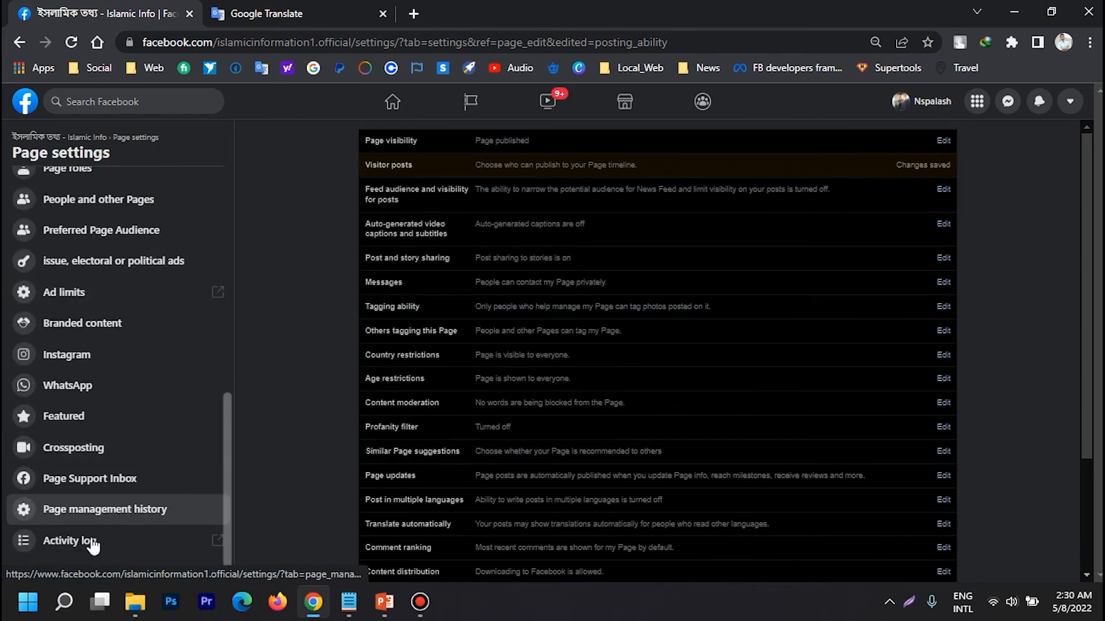
pyautogui.scroll(4, 86, 517)
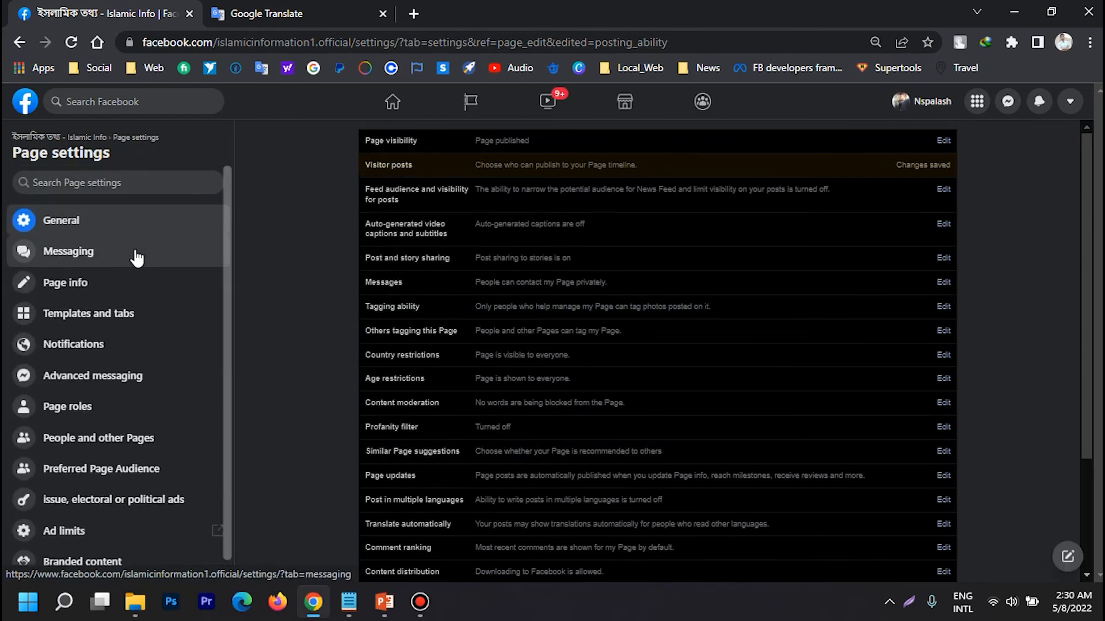
# Step: Look over the list of page settings categories and return to the page's home
pyautogui.click(20, 225)
pyautogui.scroll(-4, 143, 377)
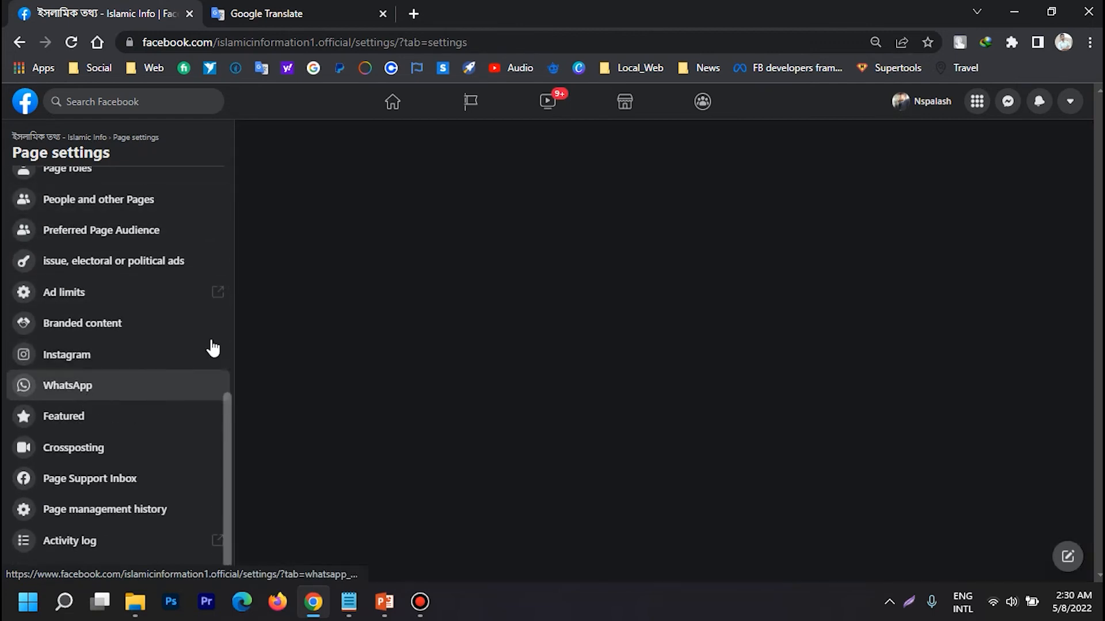
pyautogui.scroll(4, 152, 379)
pyautogui.click(18, 44)
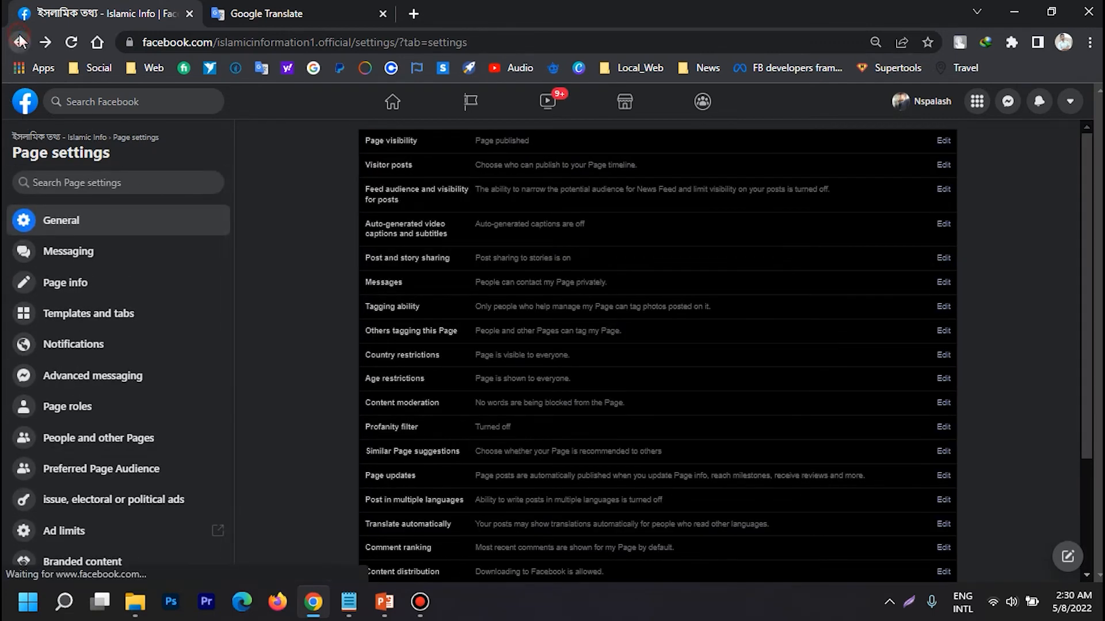
# Step: Examine the page's home from the cover and setup checklist through Insights, About and the suggested groups
pyautogui.scroll(-7, 730, 213)
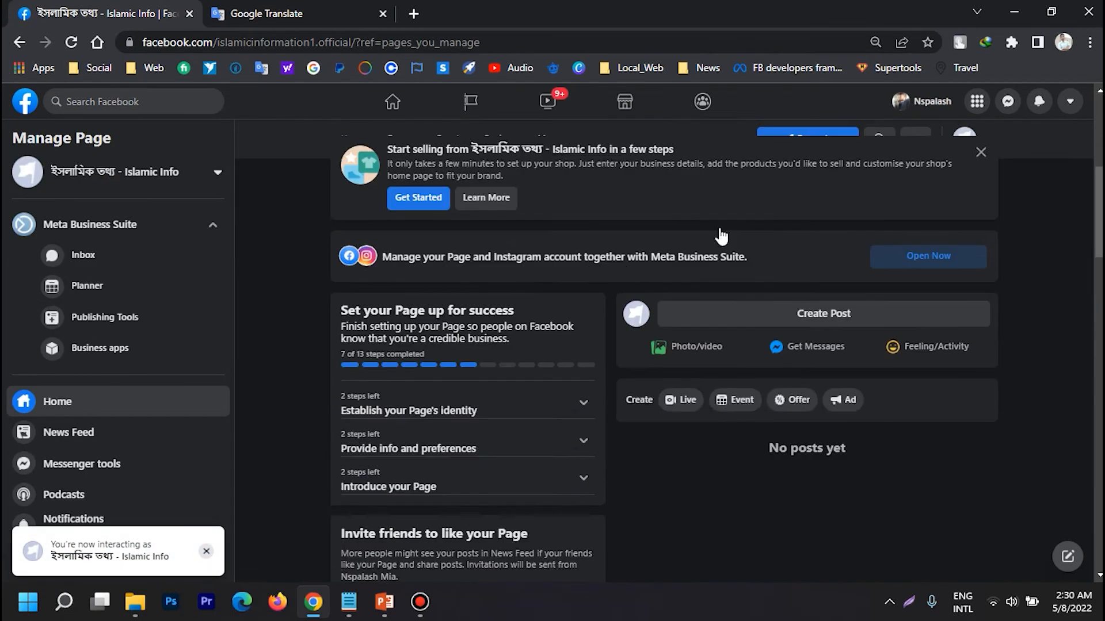
pyautogui.scroll(3, 715, 234)
pyautogui.scroll(5, 714, 239)
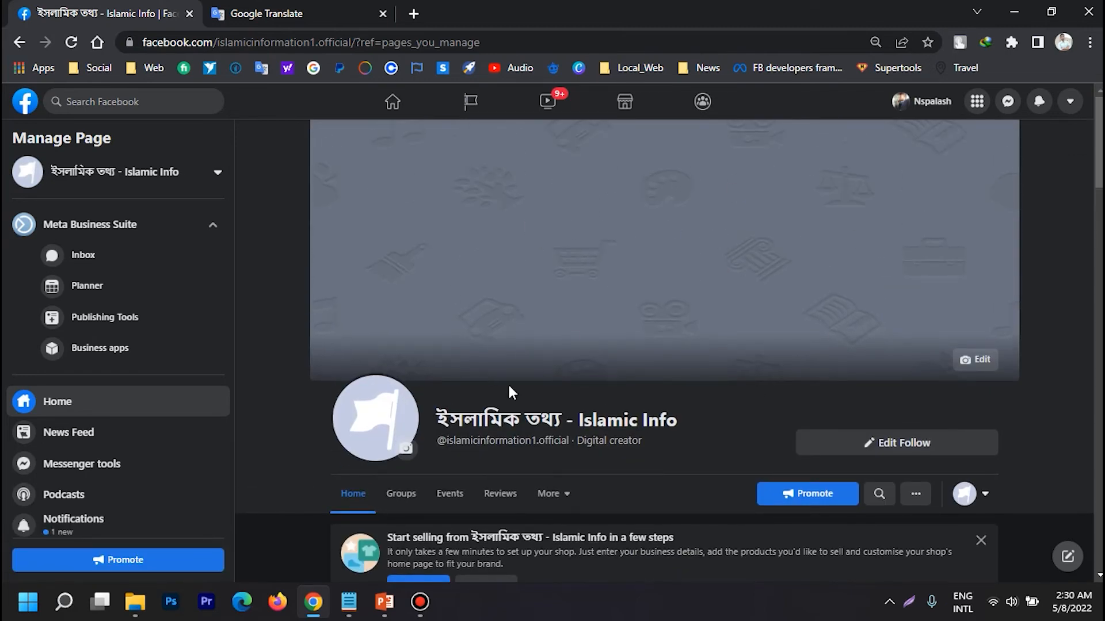
pyautogui.scroll(-4, 664, 311)
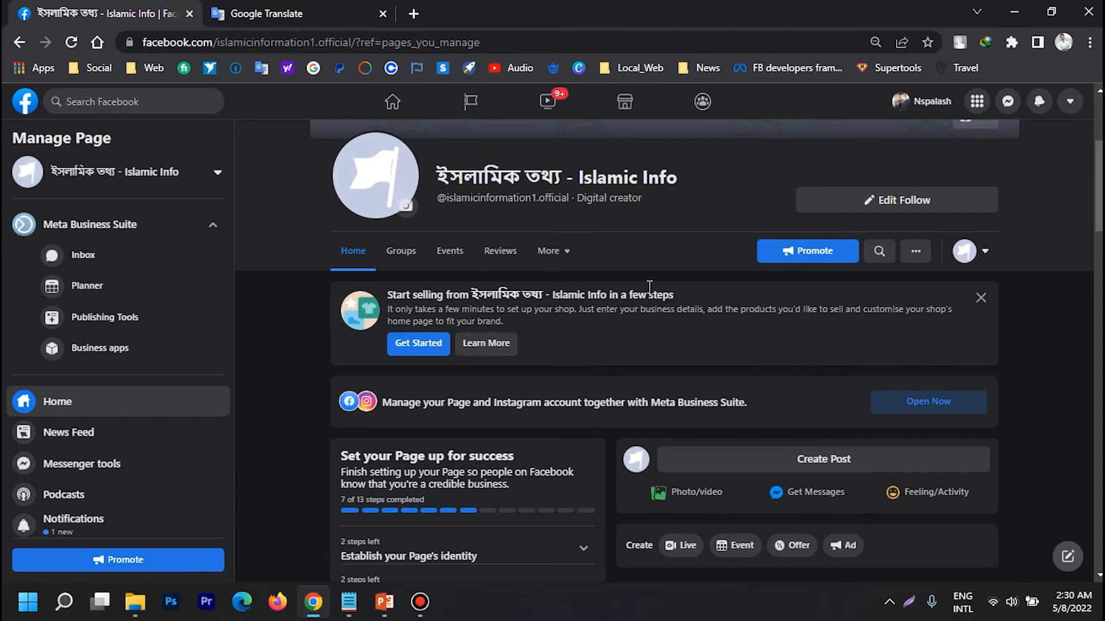
pyautogui.scroll(-9, 568, 205)
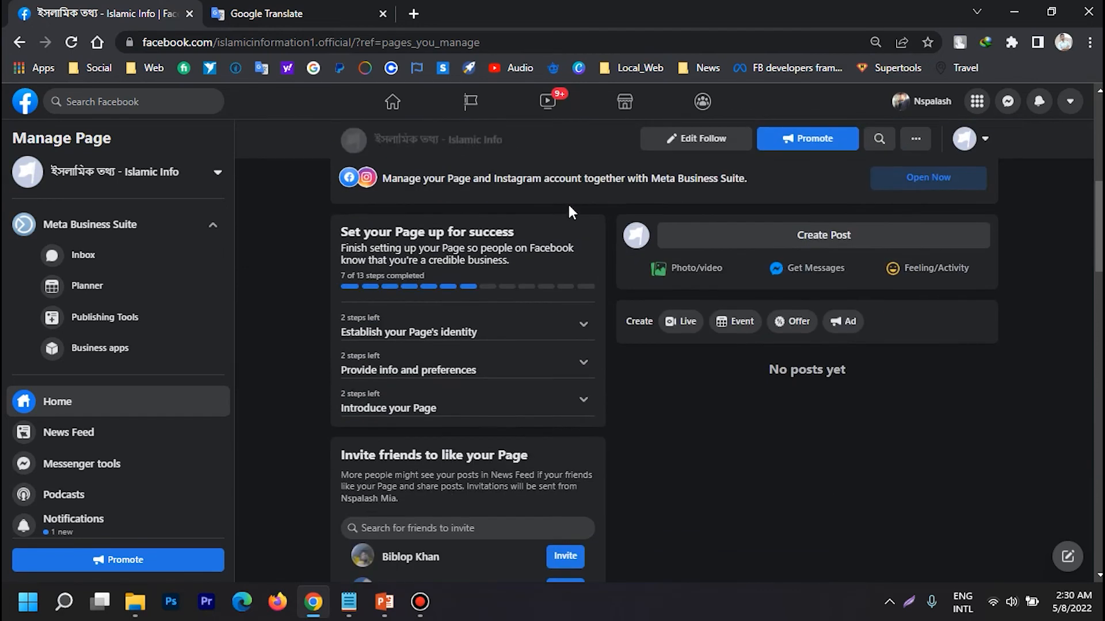
pyautogui.scroll(-10, 494, 323)
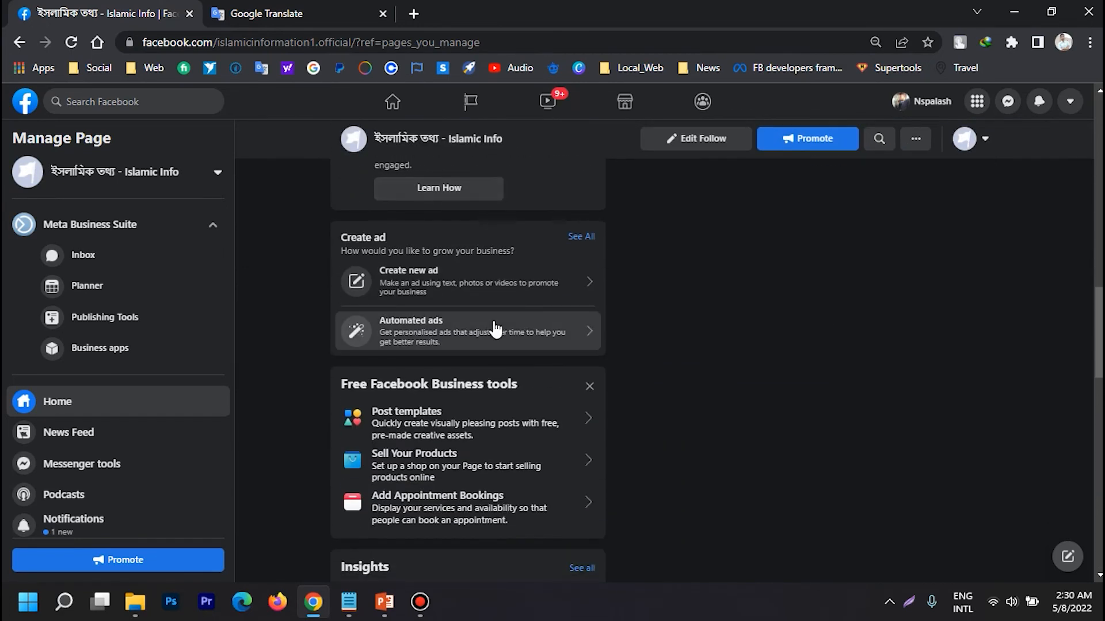
pyautogui.scroll(2, 498, 304)
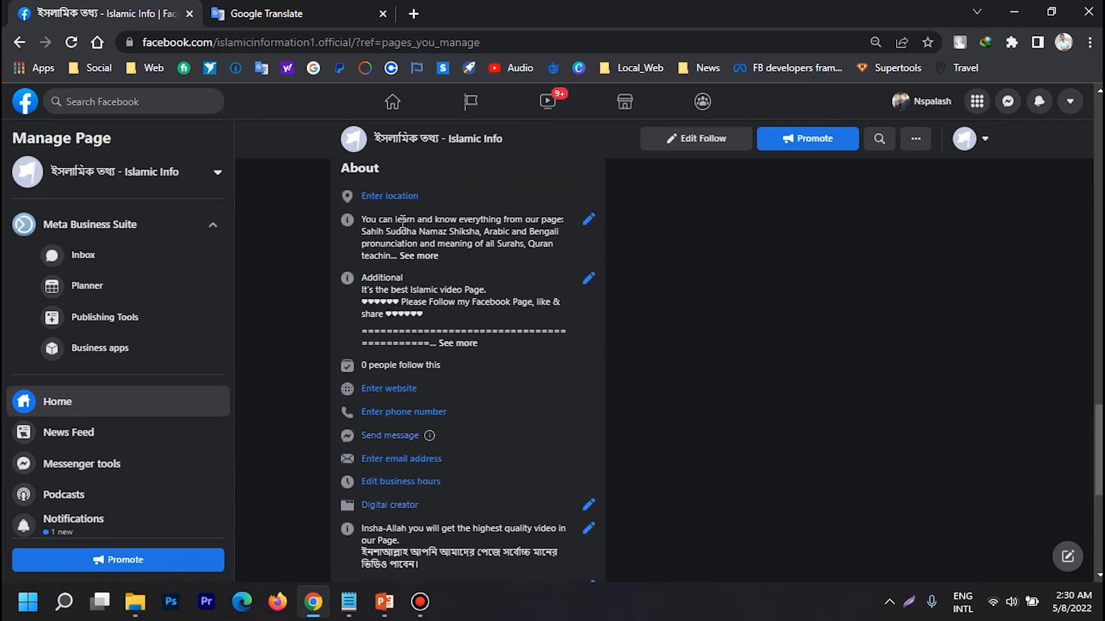
pyautogui.scroll(-2, 400, 448)
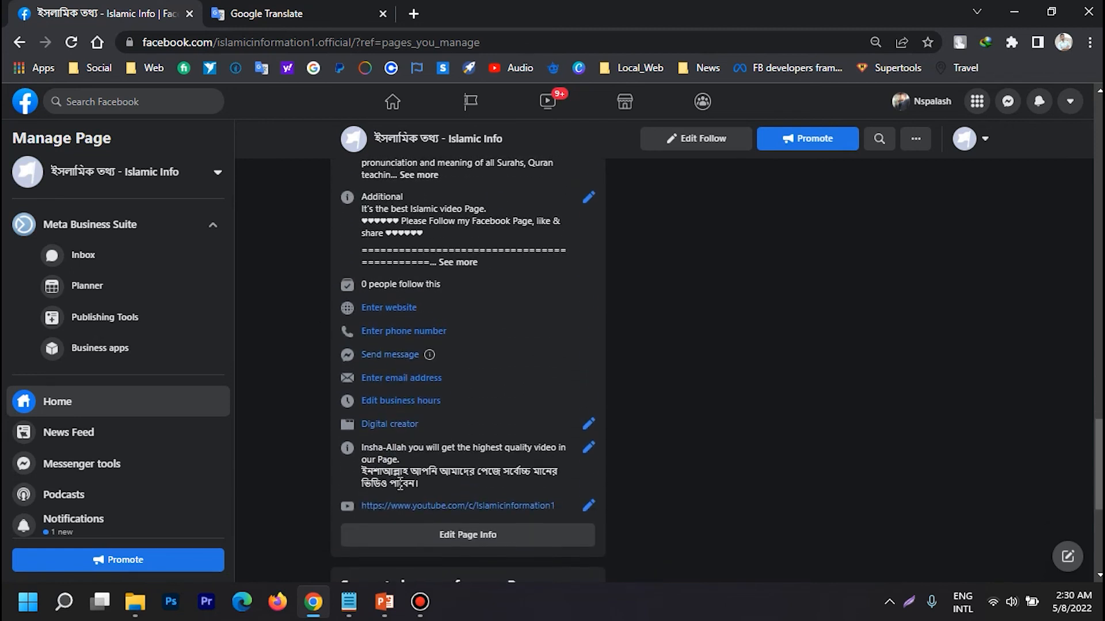
pyautogui.scroll(-4, 422, 475)
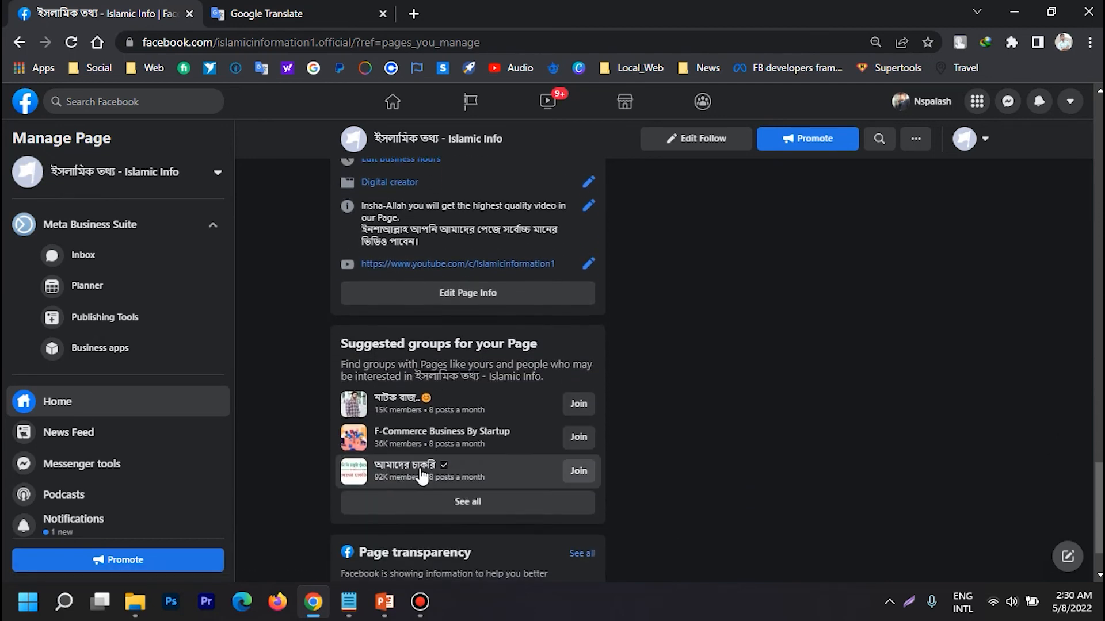
pyautogui.scroll(8, 637, 368)
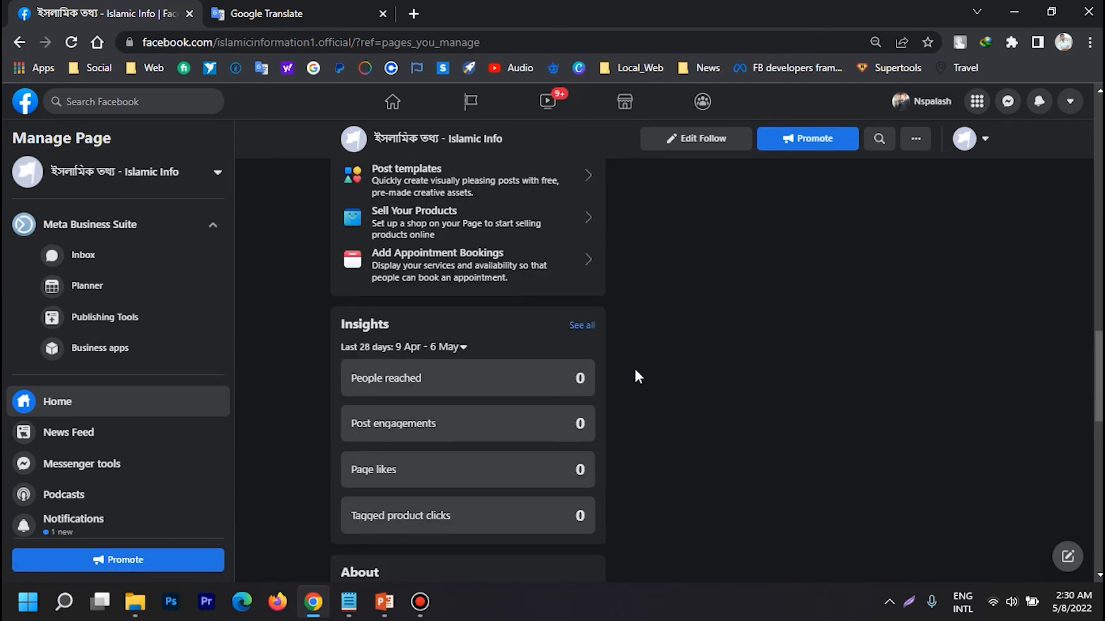
pyautogui.scroll(-7, 636, 376)
pyautogui.scroll(12, 631, 364)
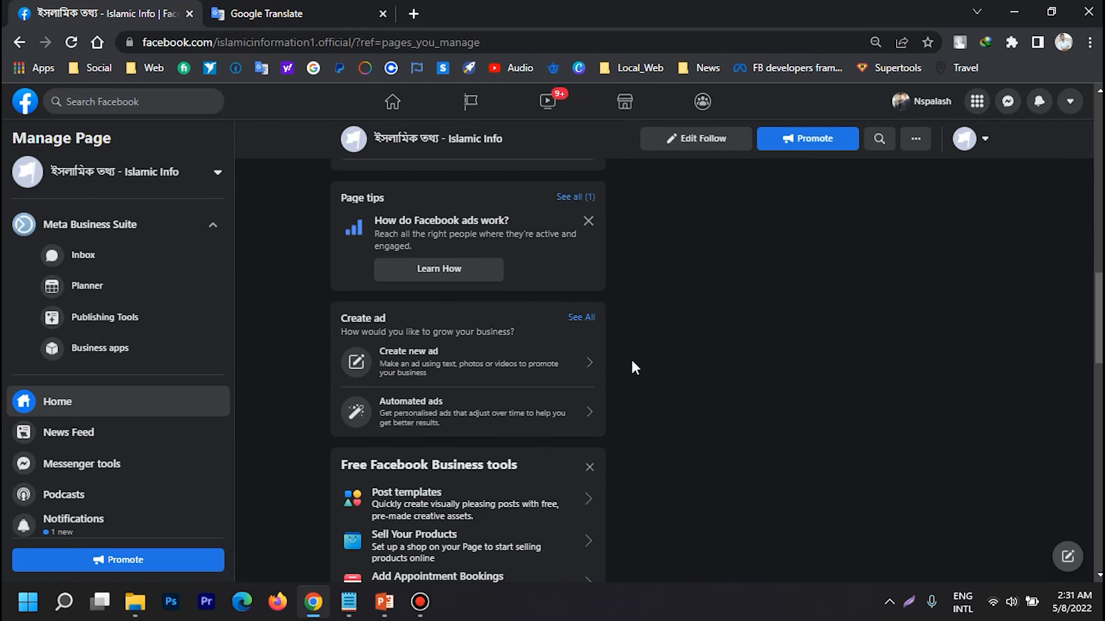
pyautogui.scroll(-4, 632, 362)
pyautogui.scroll(-4, 630, 363)
pyautogui.scroll(14, 631, 364)
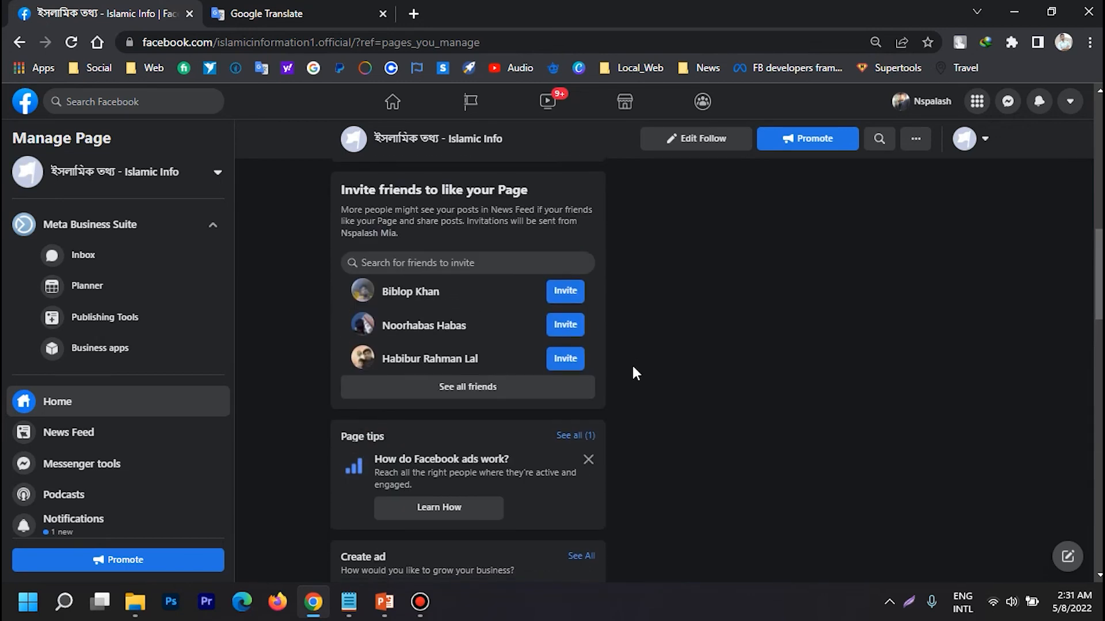
# Step: Publish a public welcome post reading "Hello" on the mint green paper-plane background
pyautogui.scroll(2, 631, 363)
pyautogui.click(440, 376)
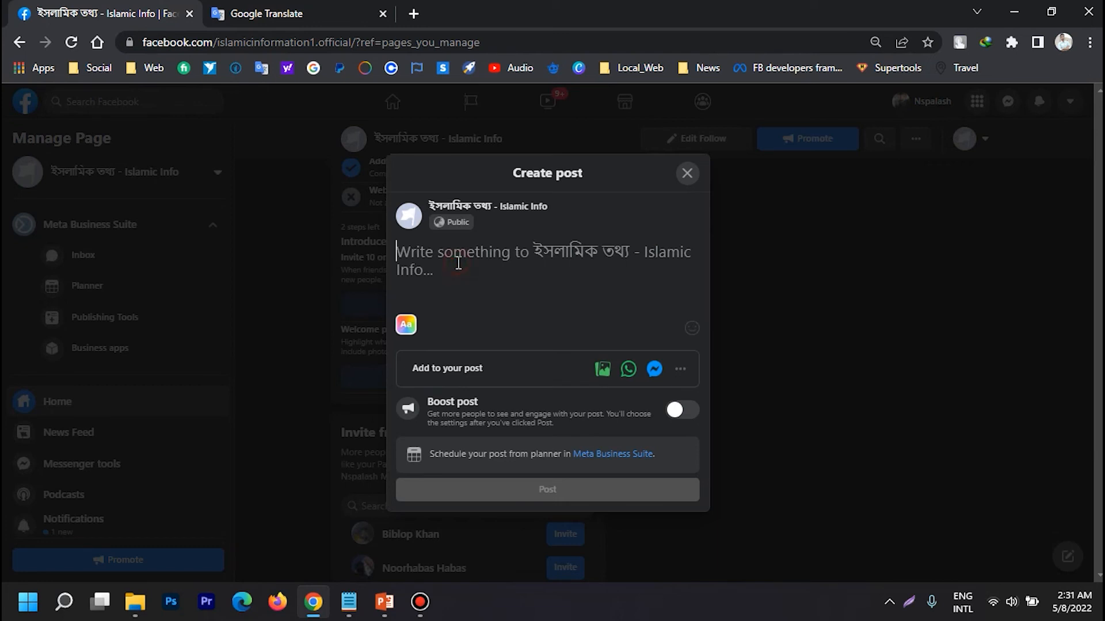
pyautogui.write('Hello')
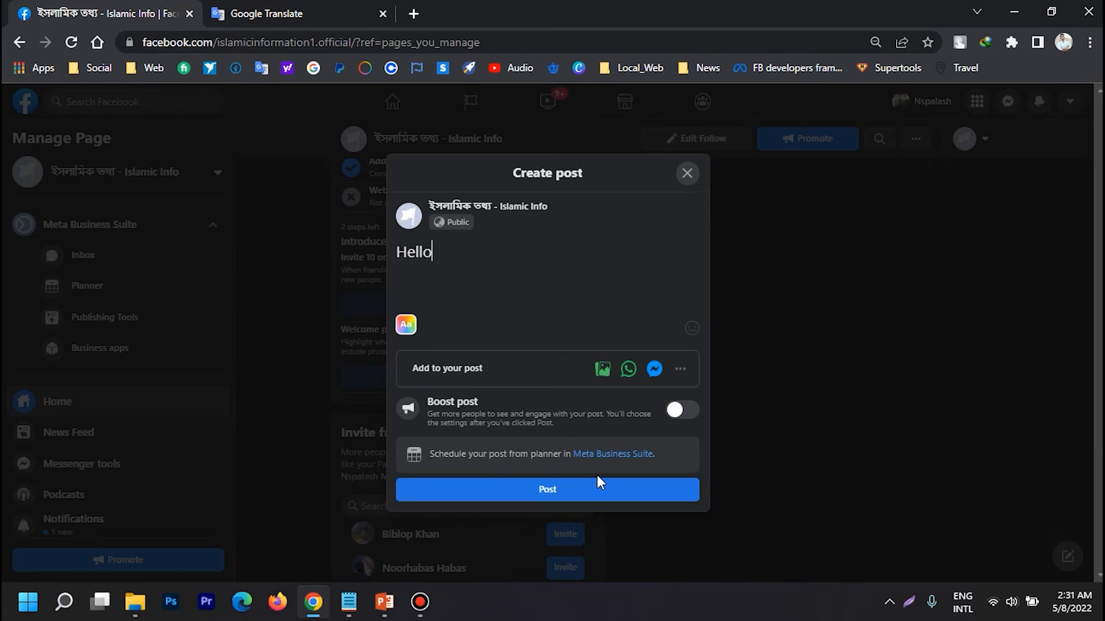
pyautogui.click(407, 329)
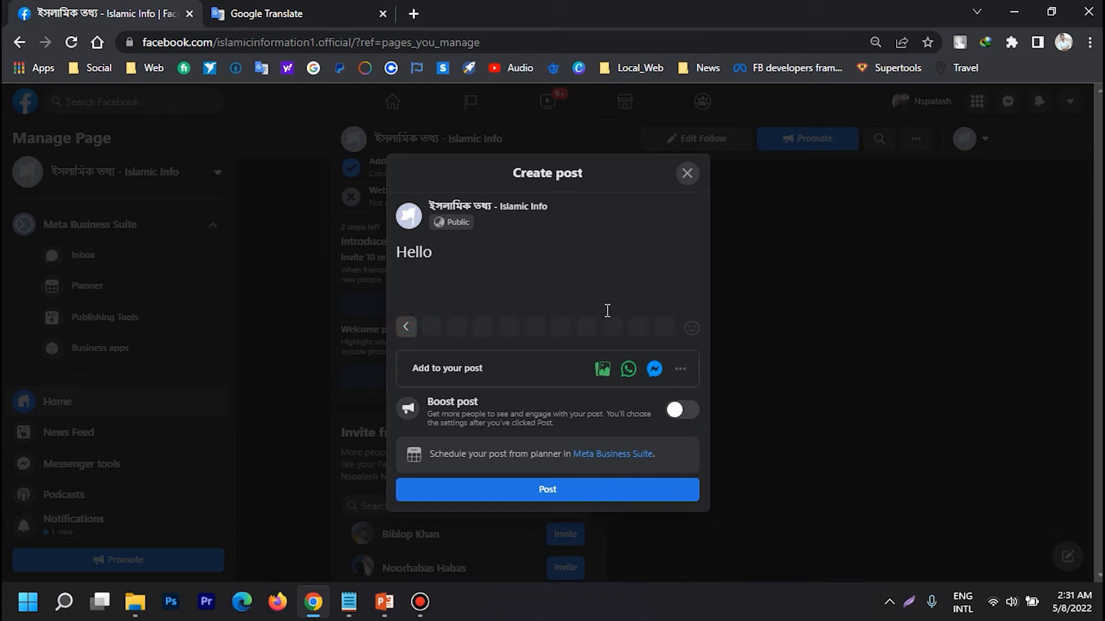
pyautogui.click(615, 329)
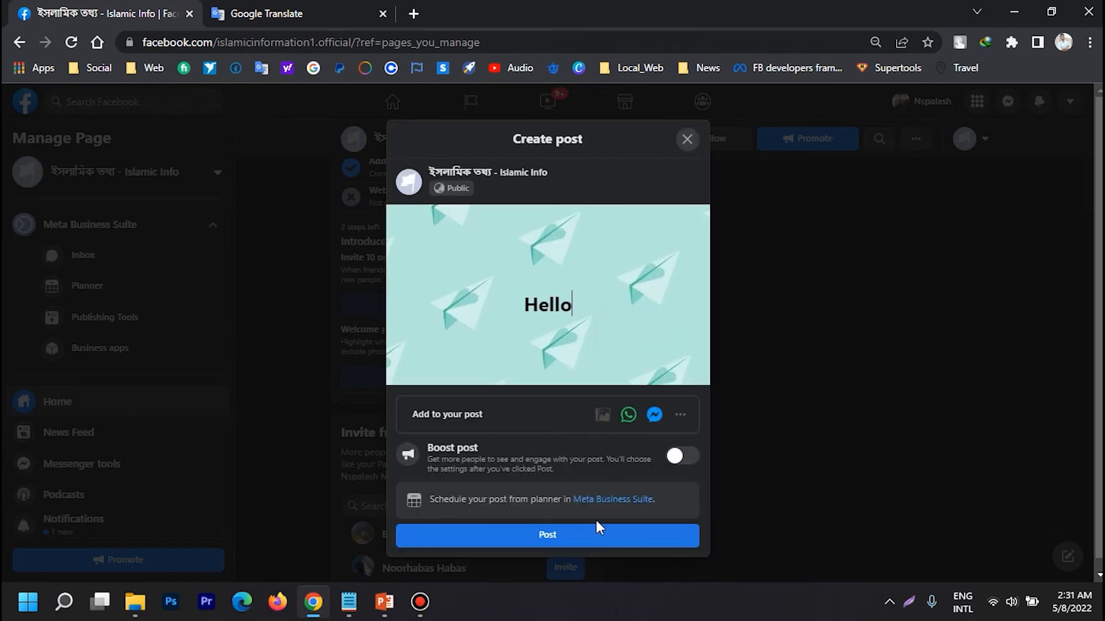
pyautogui.click(571, 535)
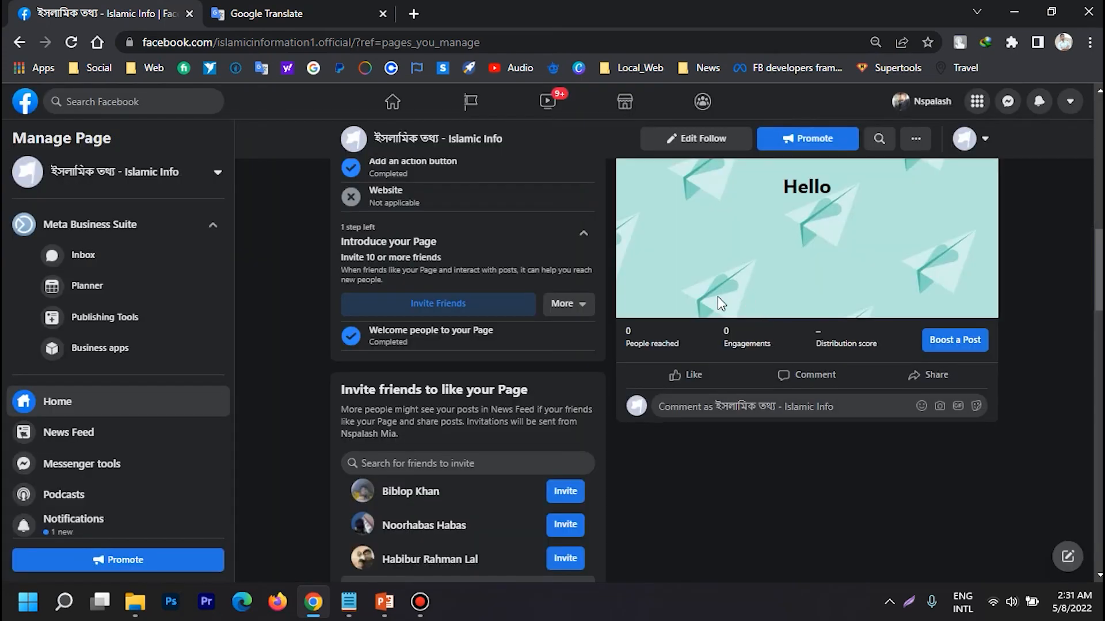
# Step: Reload the page and mark the "Invite 10 or more friends" task under Introduce your Page as "Save and finish later"
pyautogui.scroll(10, 500, 353)
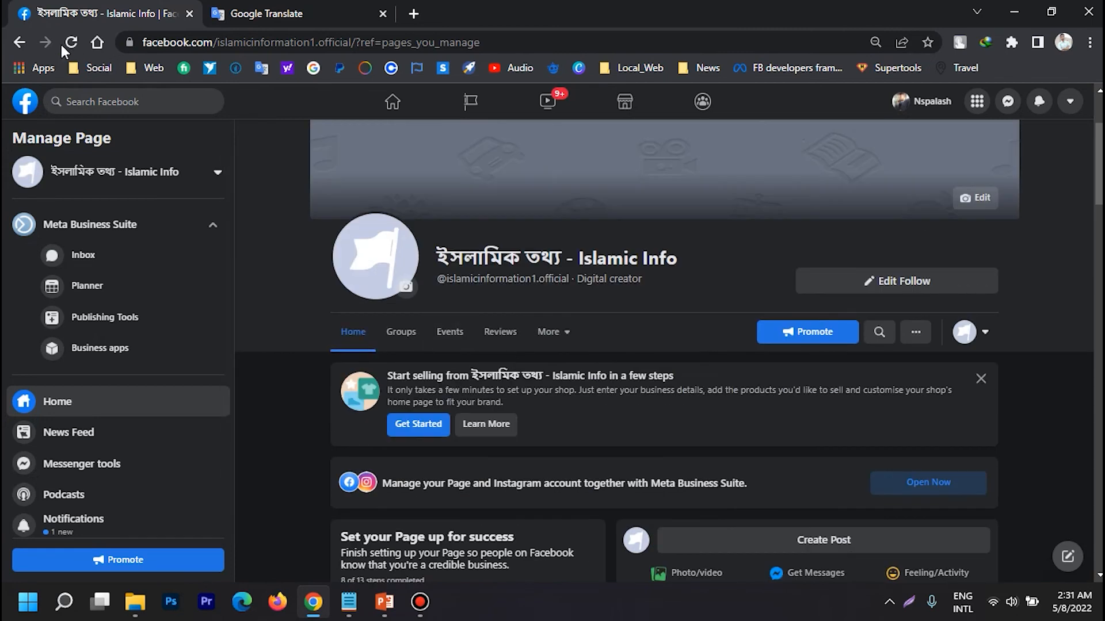
pyautogui.click(68, 43)
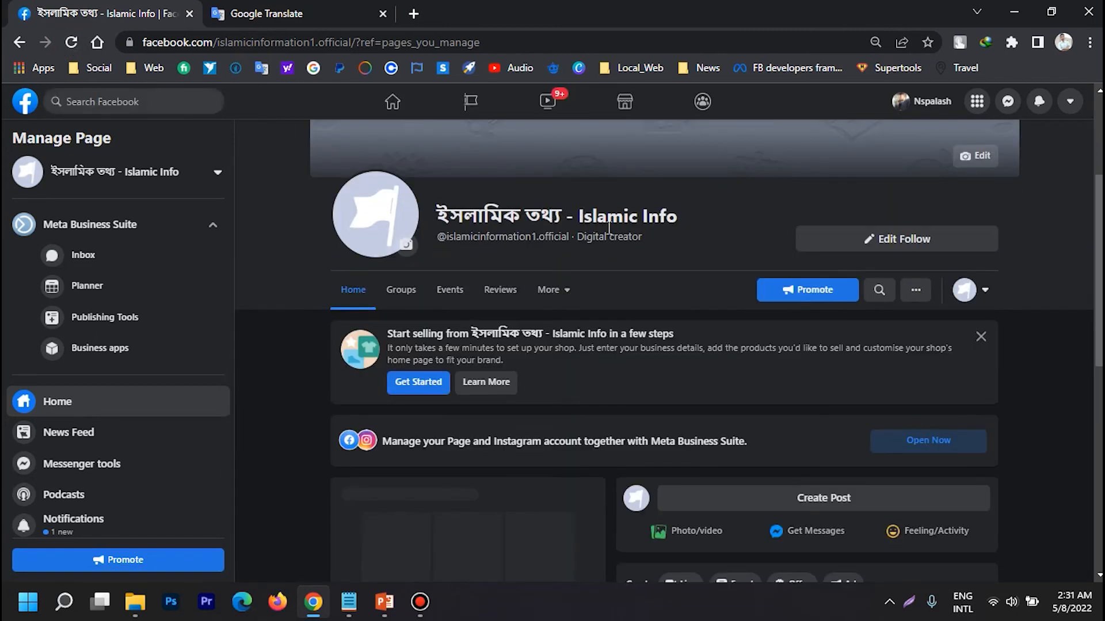
pyautogui.scroll(-2, 615, 227)
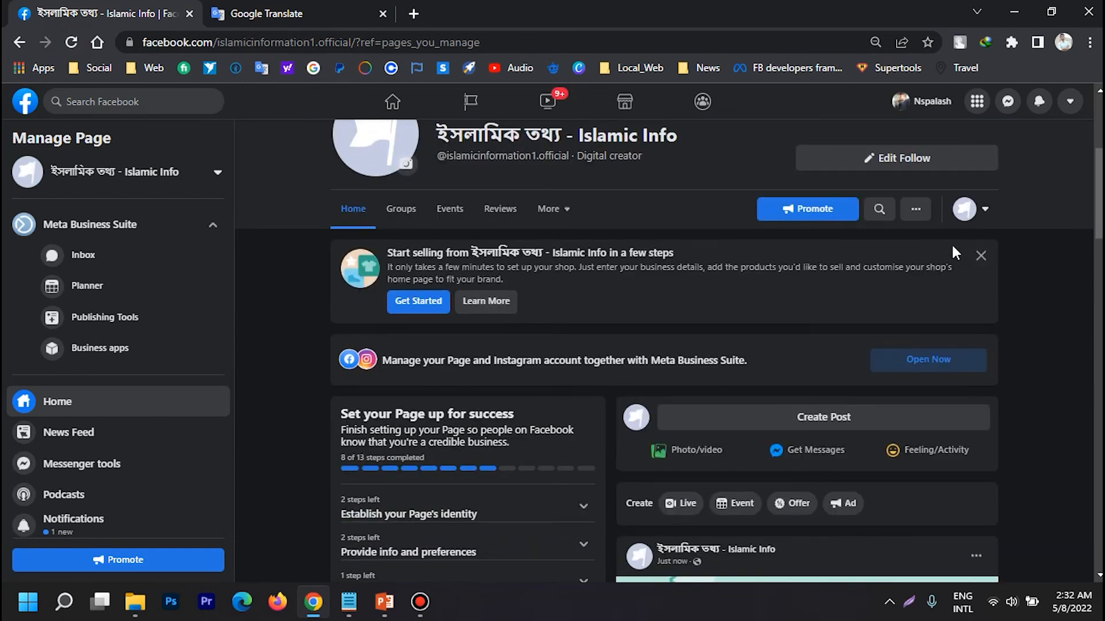
pyautogui.scroll(-3, 443, 352)
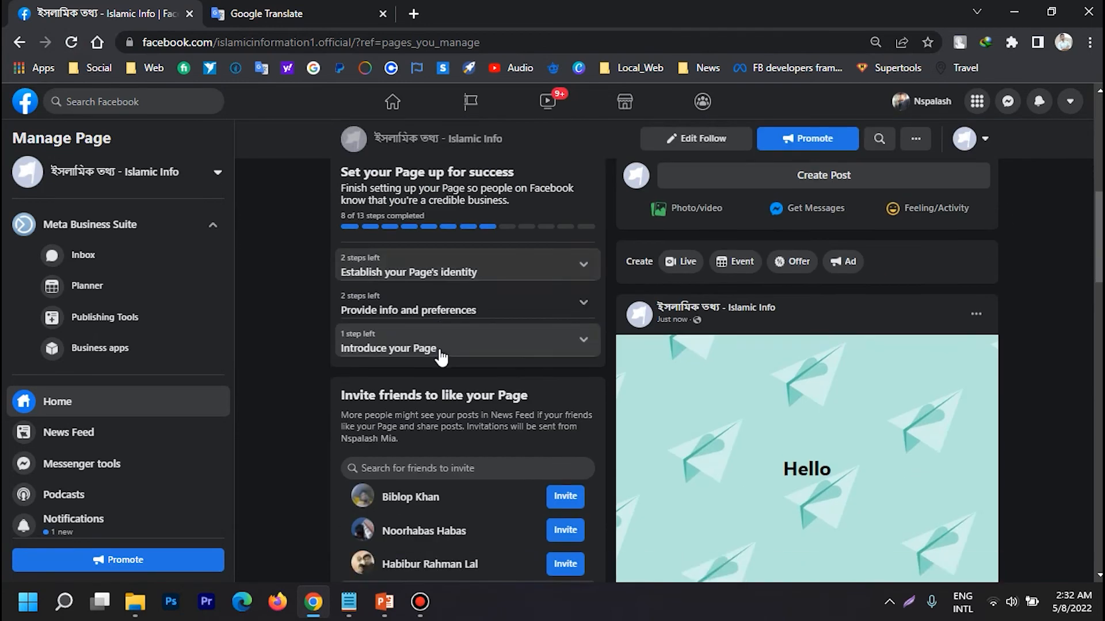
pyautogui.scroll(1, 455, 305)
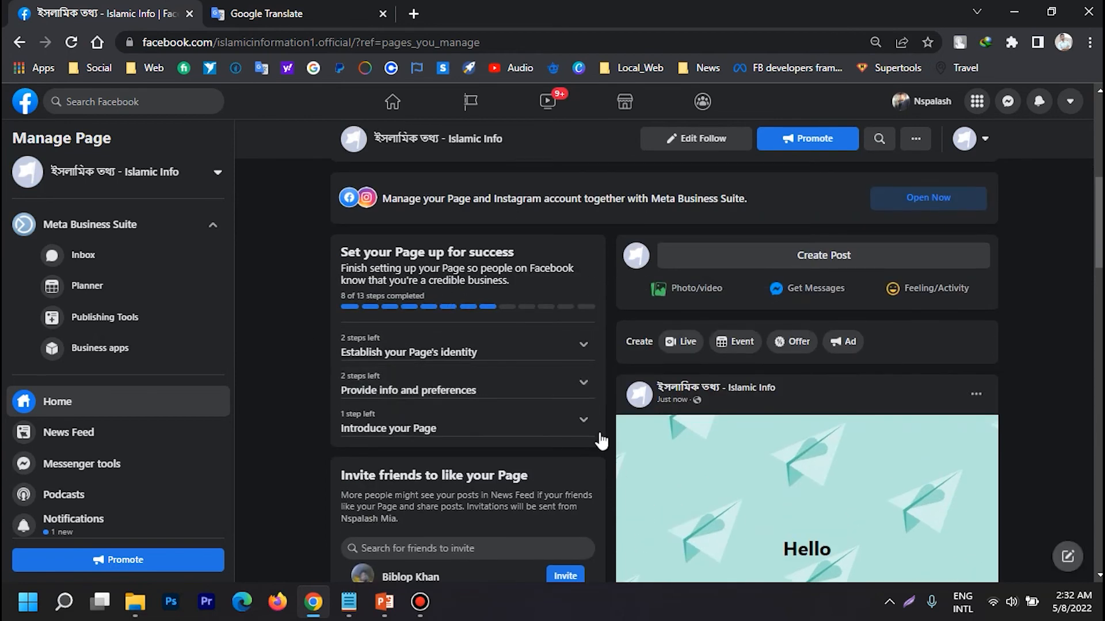
pyautogui.click(583, 419)
pyautogui.scroll(-2, 624, 406)
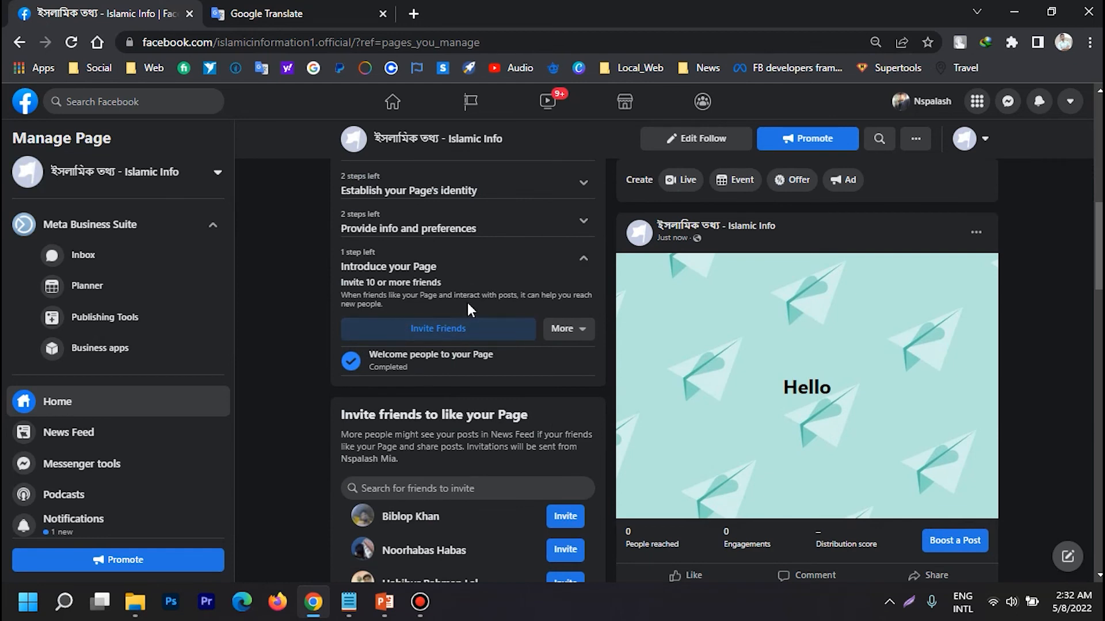
pyautogui.click(578, 329)
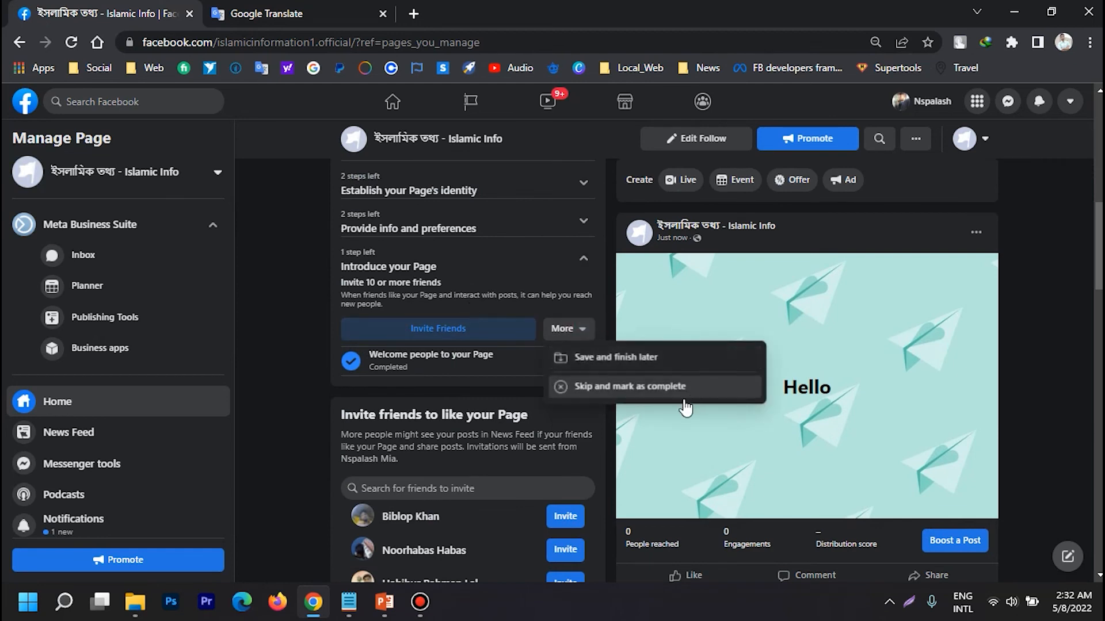
pyautogui.click(601, 358)
pyautogui.scroll(2, 485, 357)
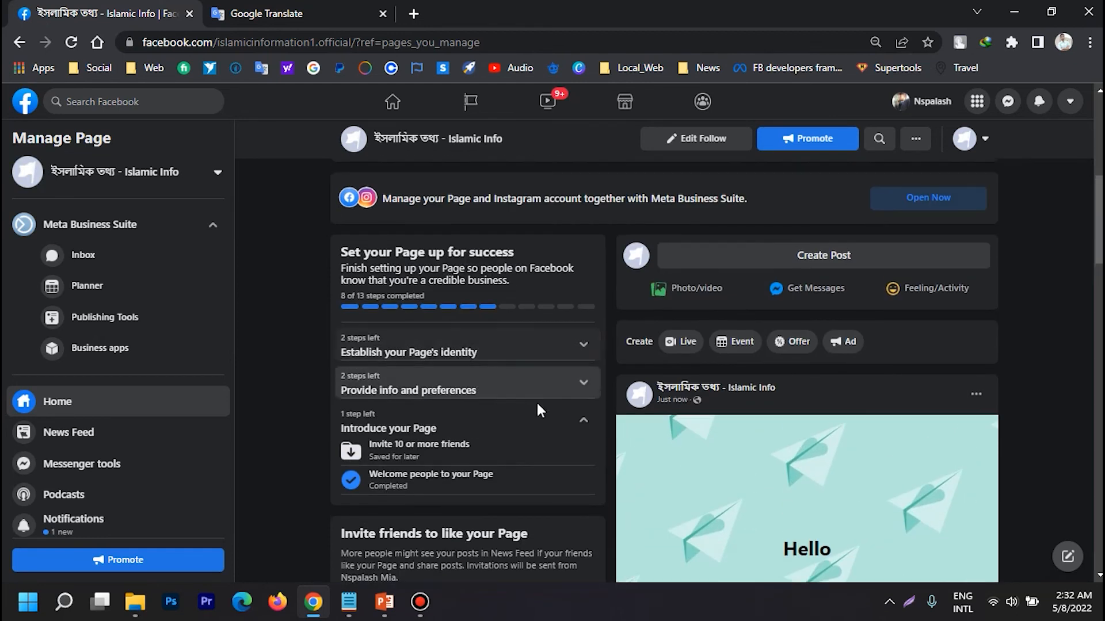
# Step: Mark the phone number and messaging preferences tasks under Provide info and preferences as "Save and finish later"
pyautogui.click(581, 383)
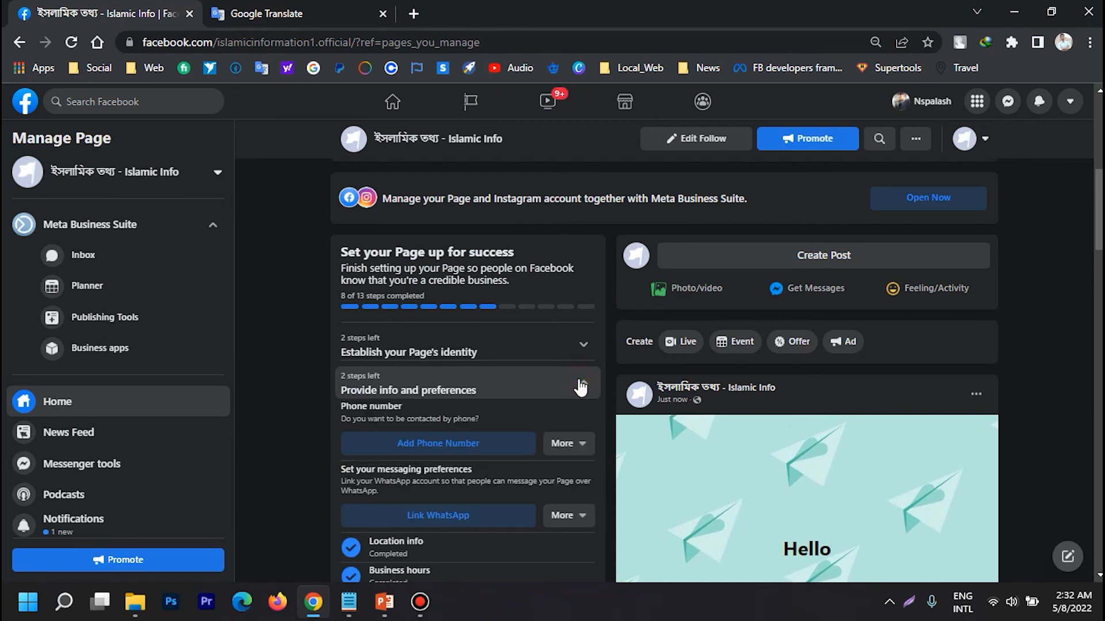
pyautogui.click(581, 438)
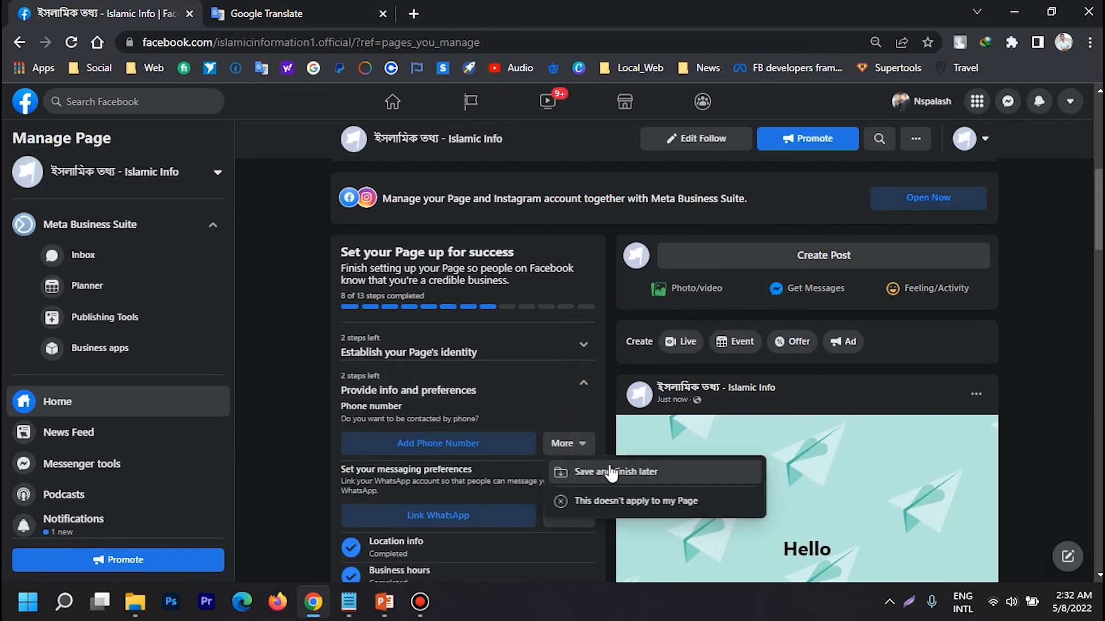
pyautogui.click(576, 473)
pyautogui.click(573, 461)
pyautogui.click(592, 482)
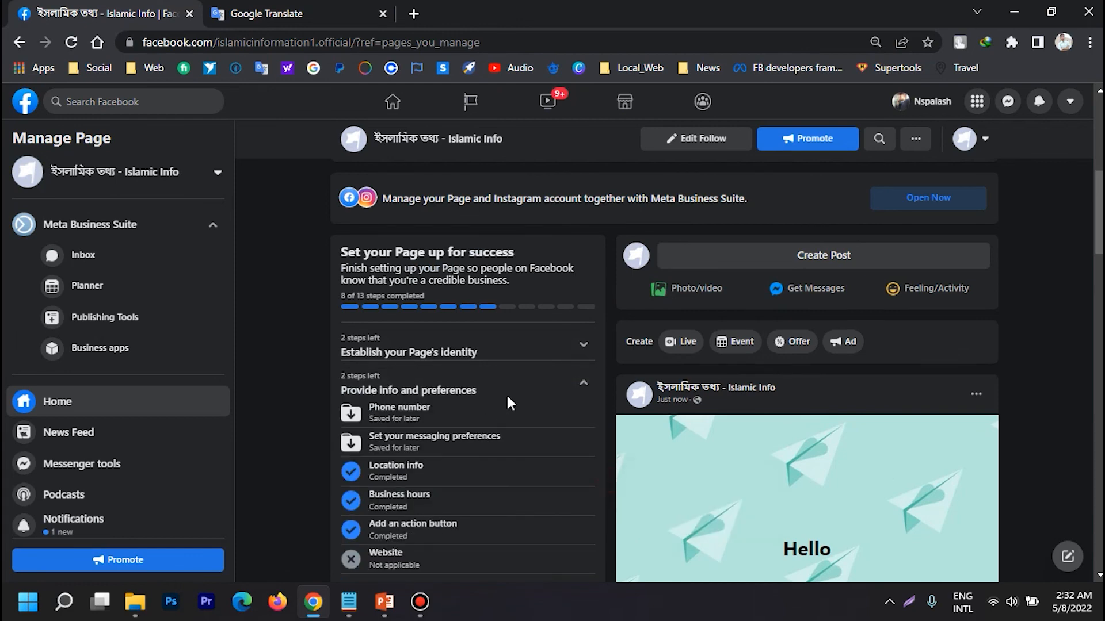
# Step: Mark the profile picture and cover photo tasks under Establish your Page's identity as "Save and finish later"
pyautogui.click(582, 348)
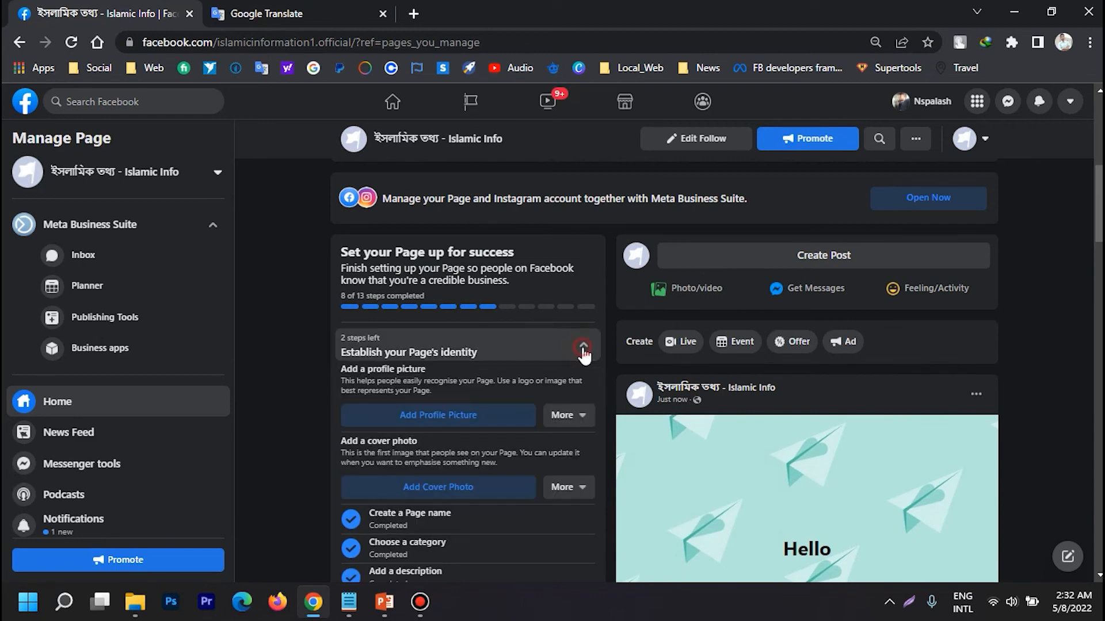
pyautogui.click(567, 416)
pyautogui.click(618, 442)
pyautogui.click(567, 416)
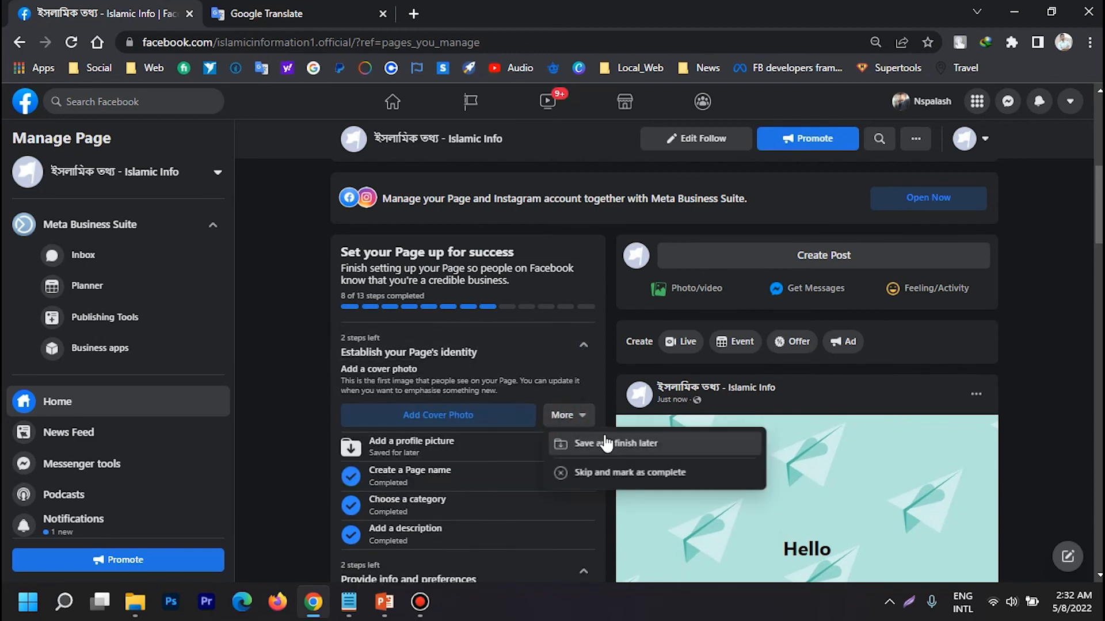
pyautogui.click(604, 442)
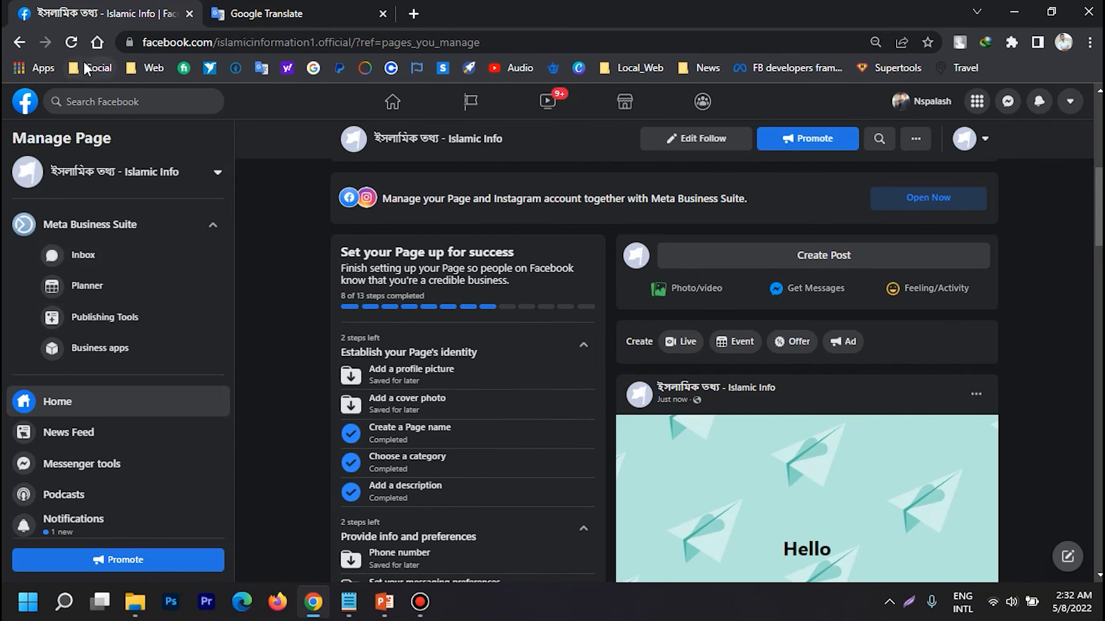
# Step: Reload the page and check the progress of the "Set your Page up for success" checklist
pyautogui.click(71, 42)
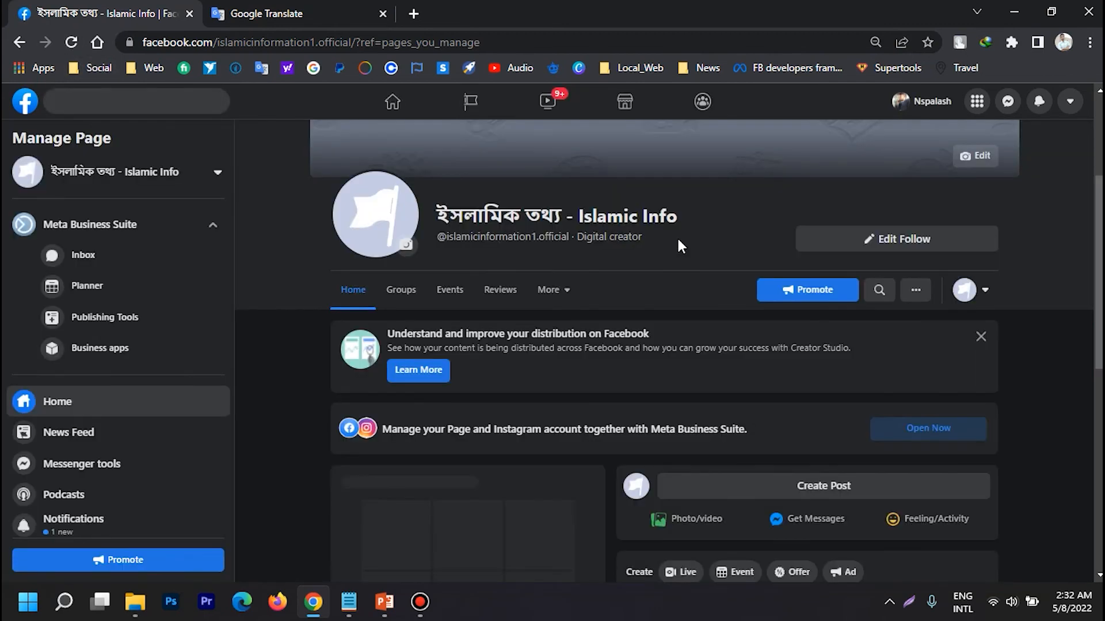
pyautogui.scroll(-4, 558, 306)
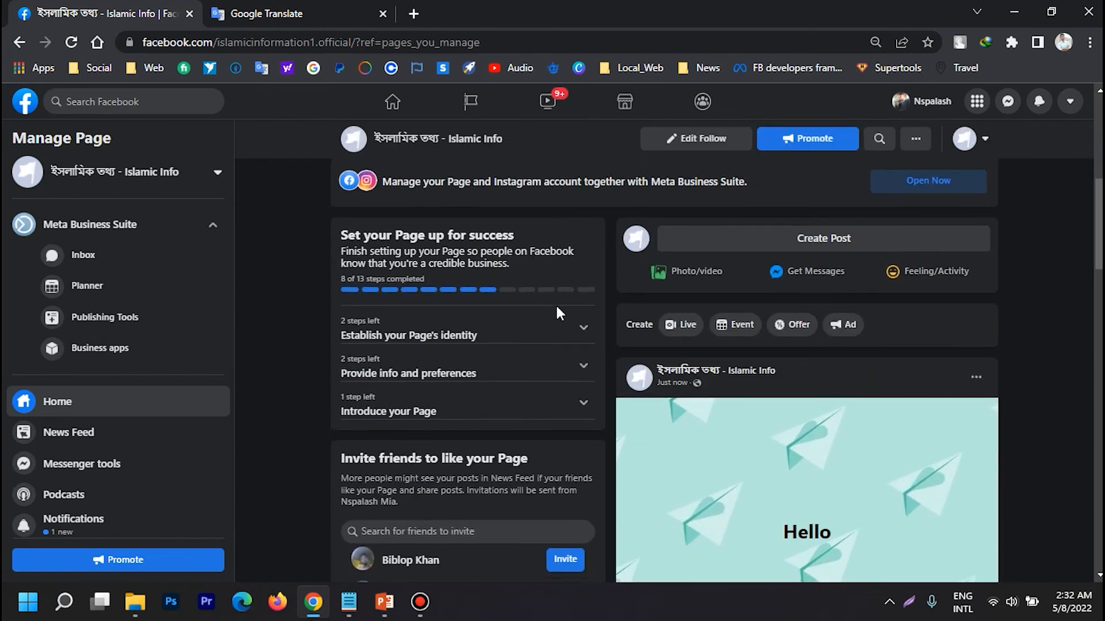
pyautogui.scroll(-1, 555, 303)
pyautogui.scroll(2, 414, 328)
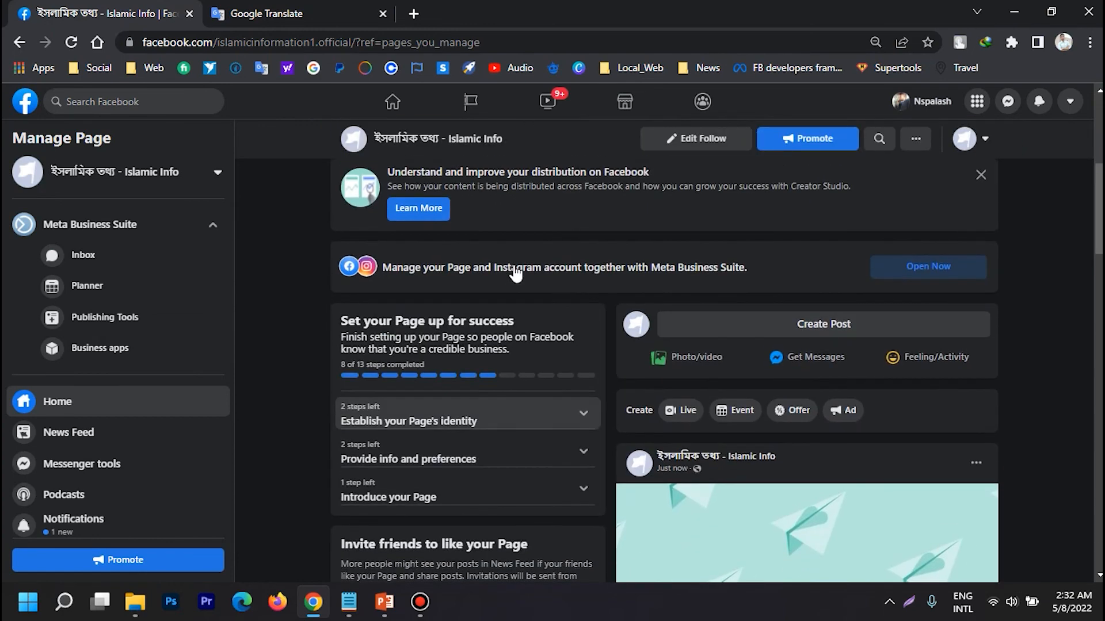
# Step: Review the setup checklist progress and dismiss the "Understand and improve your distribution on Facebook" suggestion on the Page's home
pyautogui.doubleClick(363, 364)
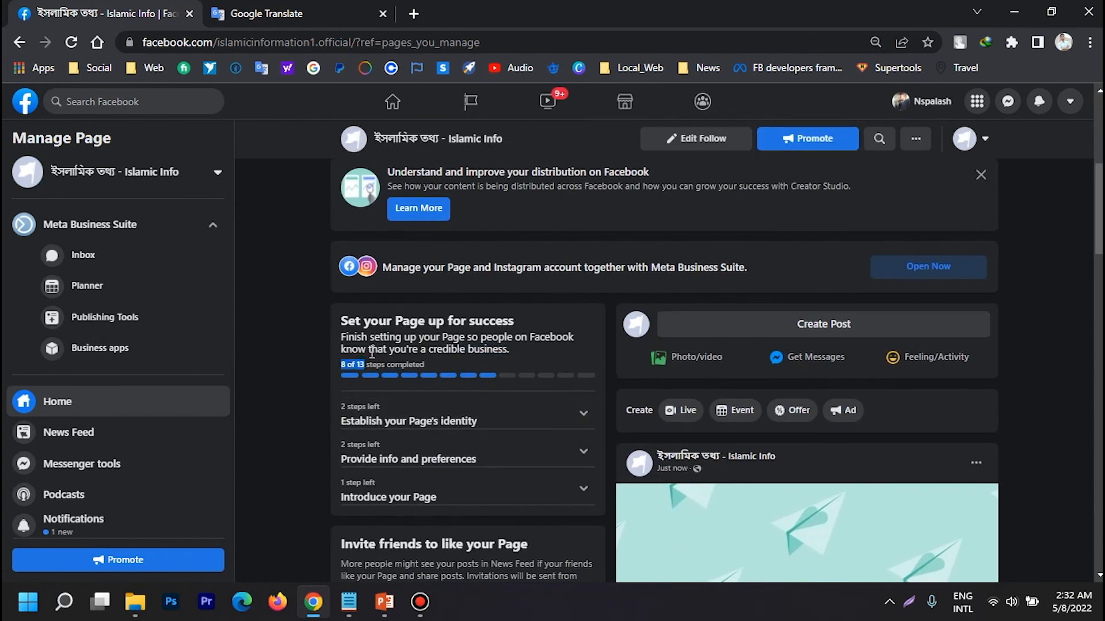
pyautogui.click(347, 364)
pyautogui.scroll(-2, 505, 427)
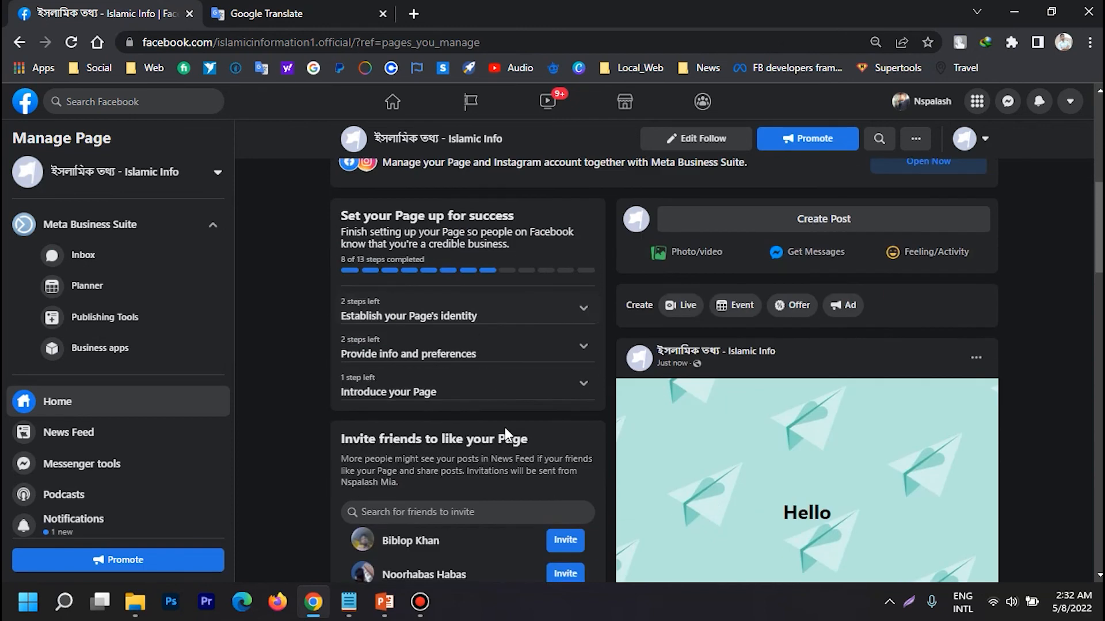
pyautogui.scroll(-4, 617, 405)
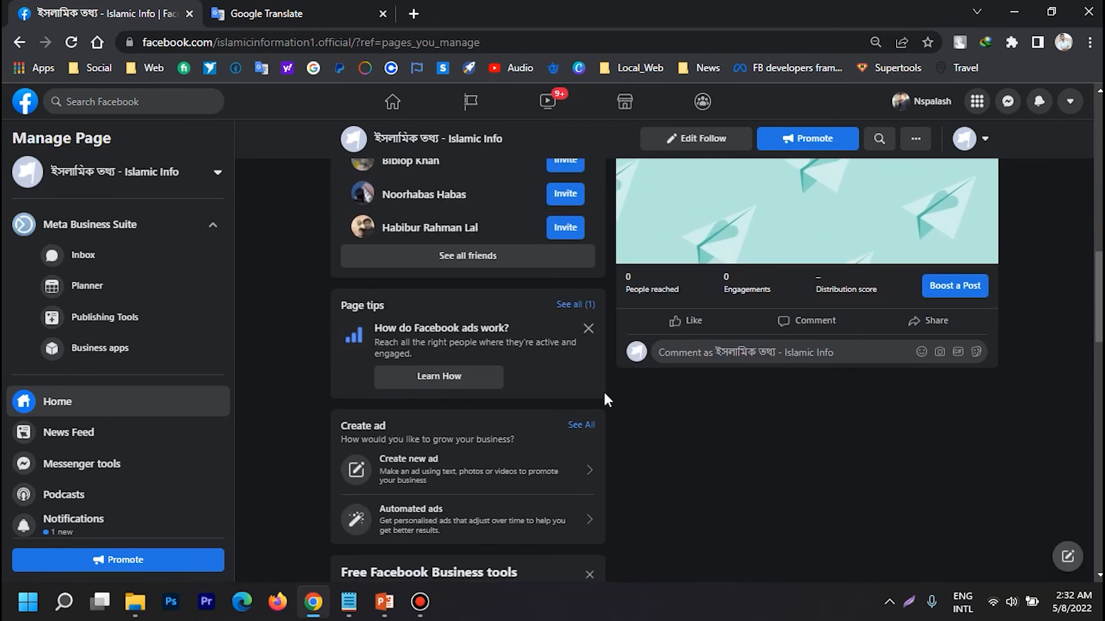
pyautogui.scroll(10, 634, 360)
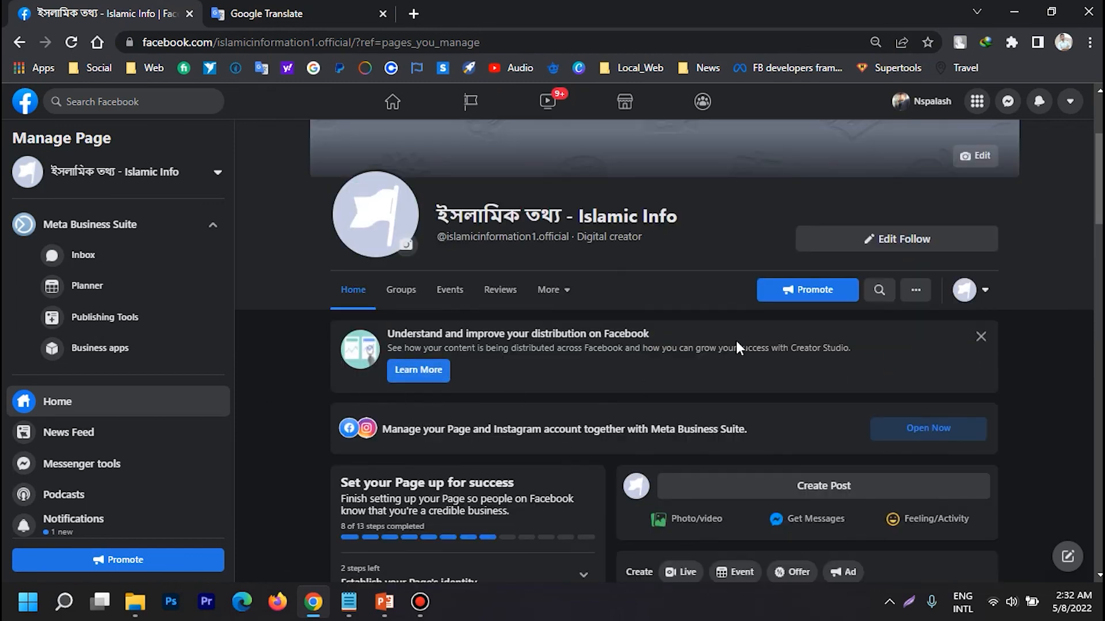
pyautogui.click(980, 337)
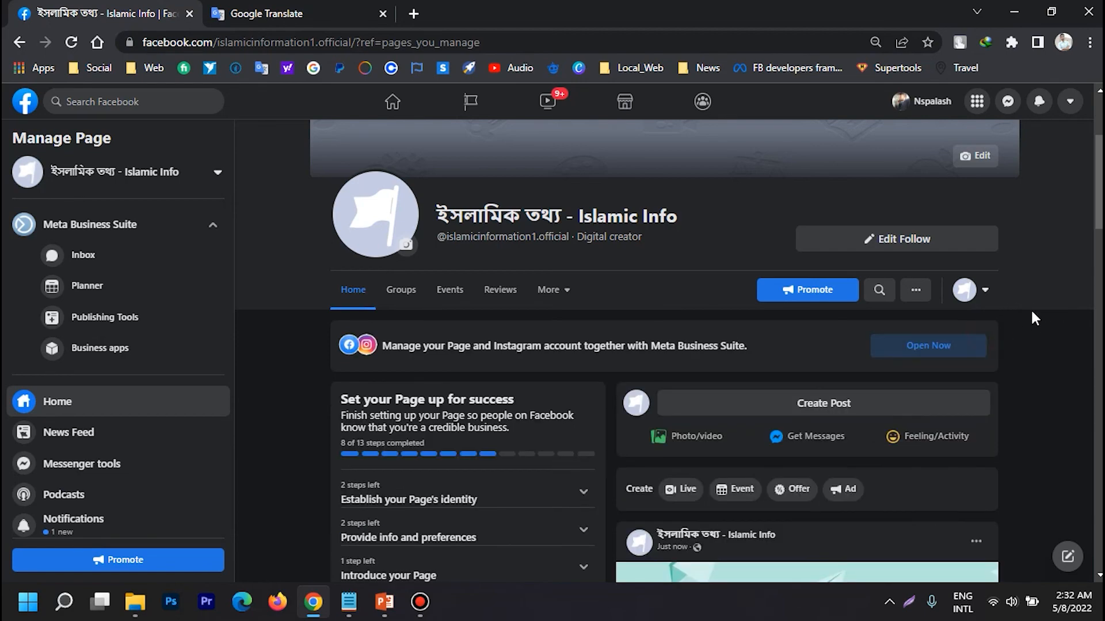
# Step: Look over the whole Page, including the About details, suggested groups, Page transparency and the header with its cover area
pyautogui.scroll(-15, 1028, 322)
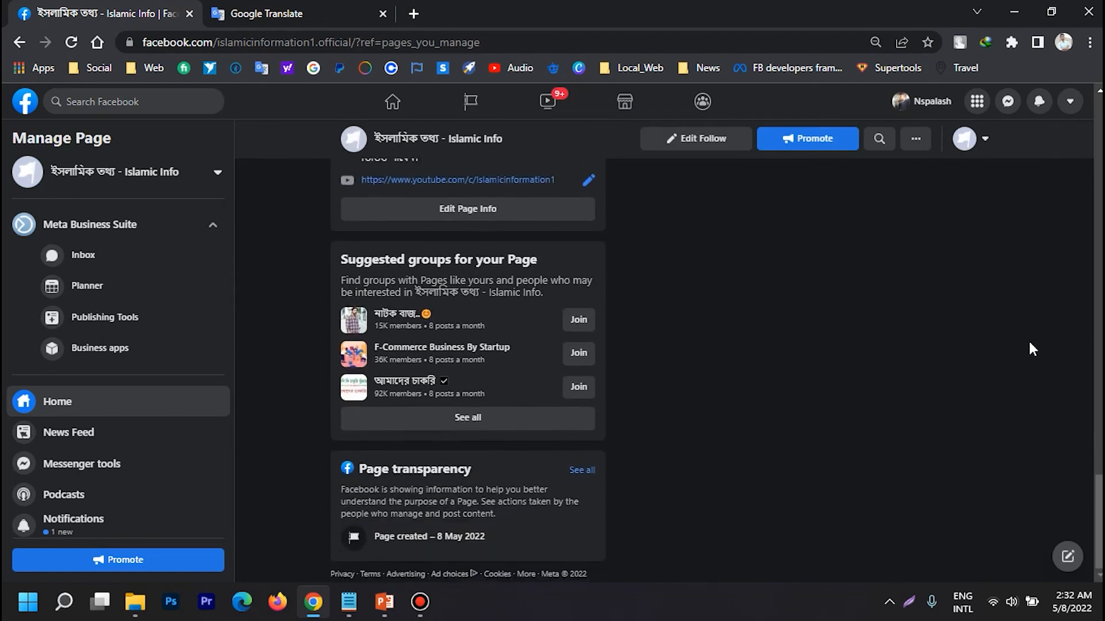
pyautogui.scroll(6, 1028, 343)
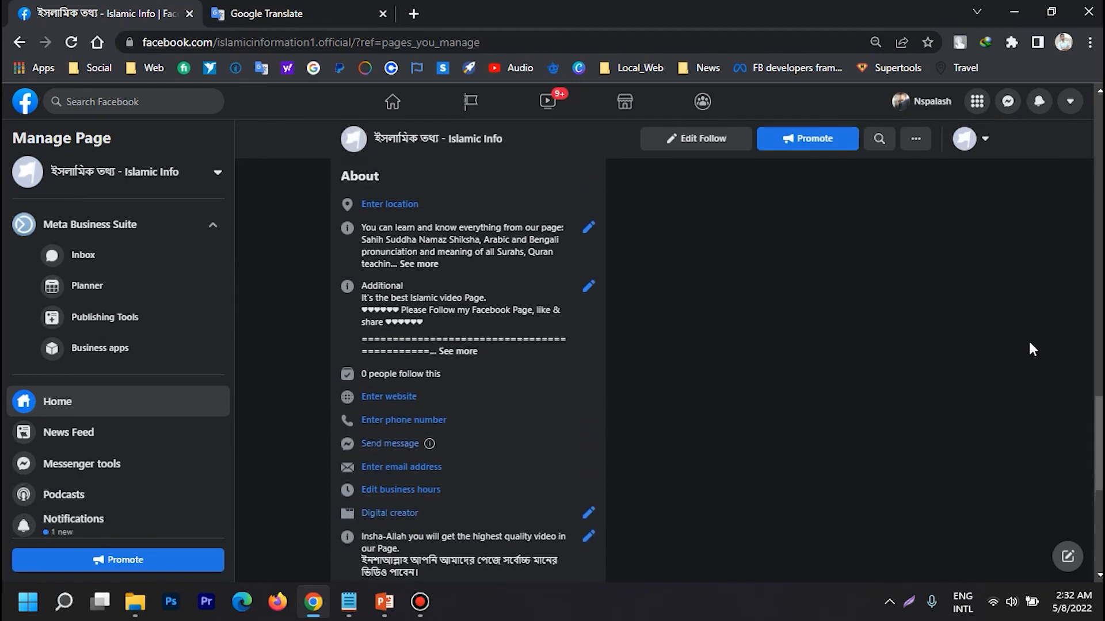
pyautogui.scroll(10, 1029, 343)
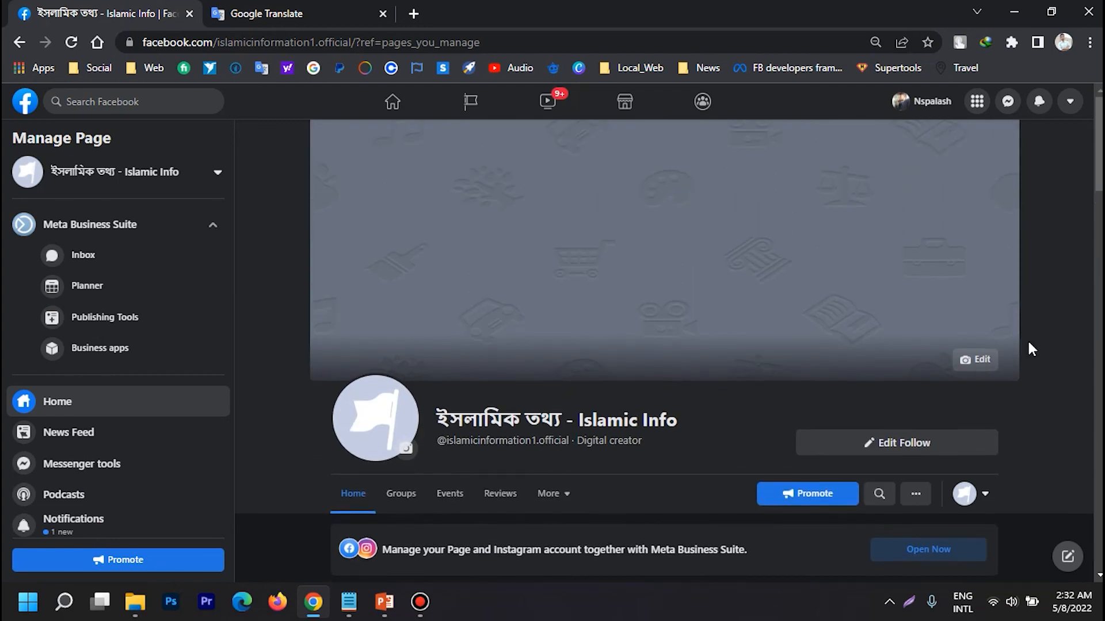